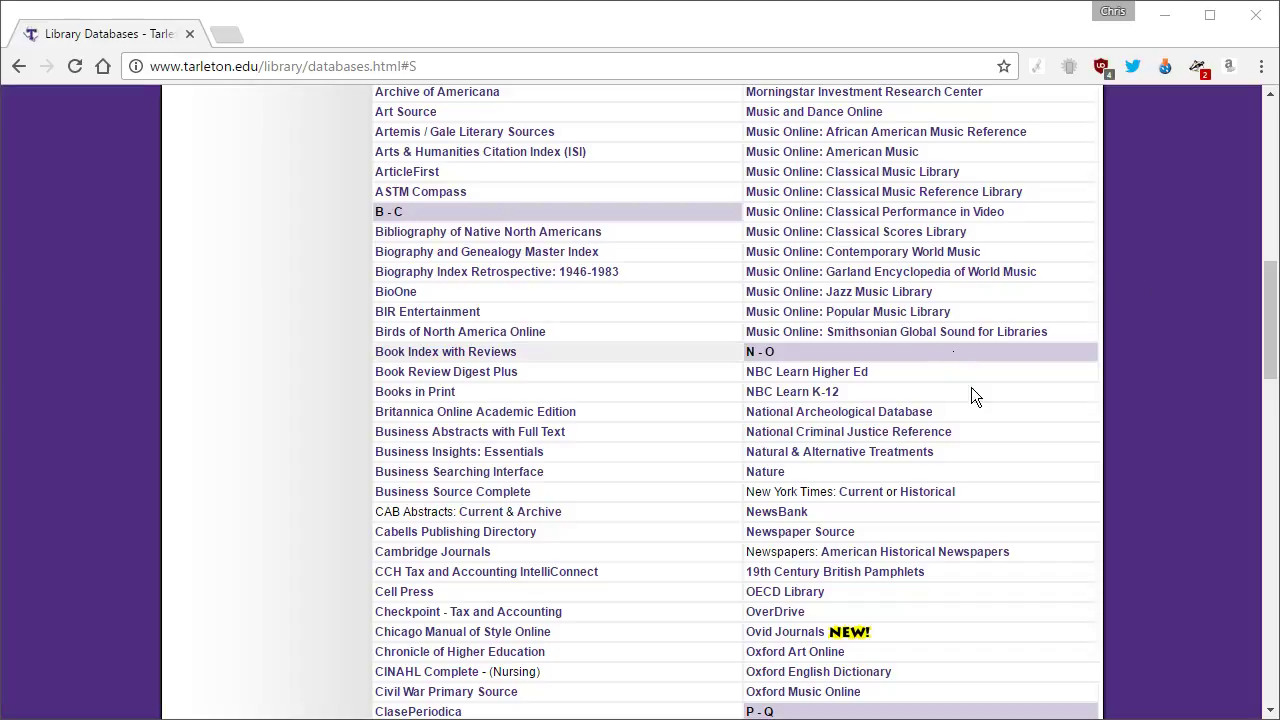
Scroll the A–Z database list down to the P–Q group and mark the ProQuest entry
scroll(973, 400, down, 2)
scroll(978, 417, down, 3)
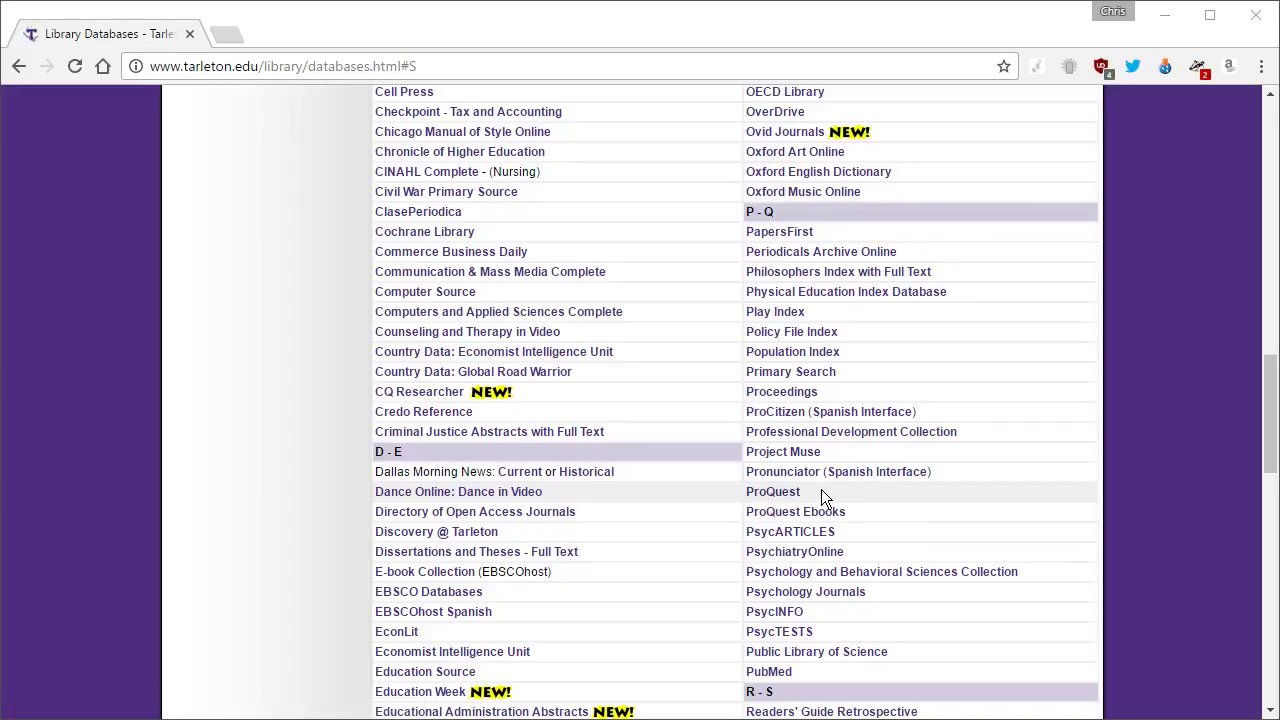
drag(821, 491, 748, 500)
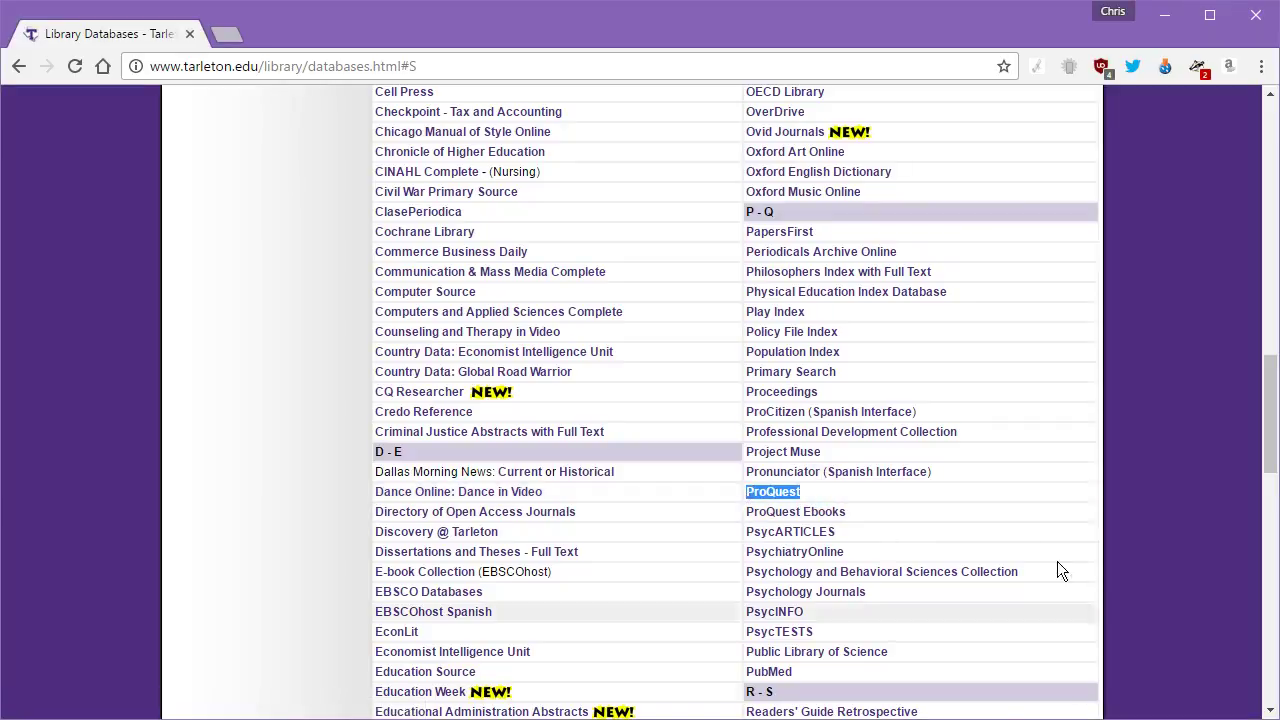
click(840, 492)
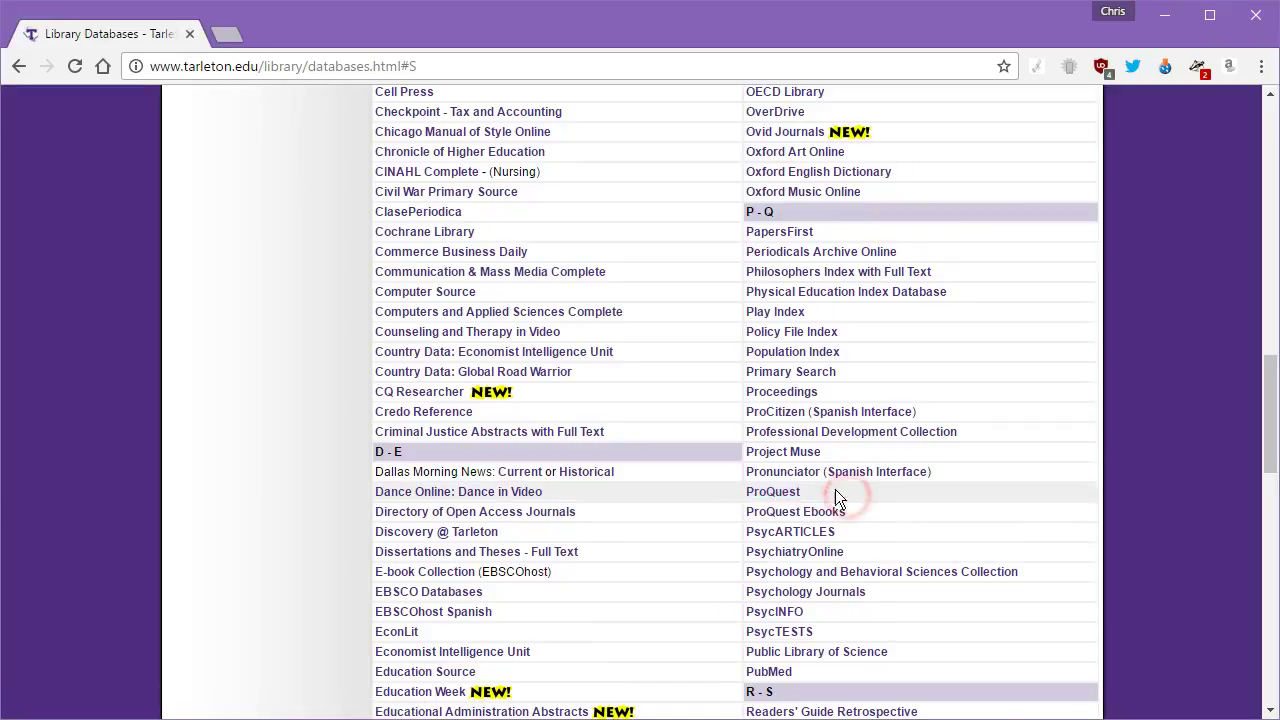
Follow the ProQuest link and let its Basic Search page load
click(769, 494)
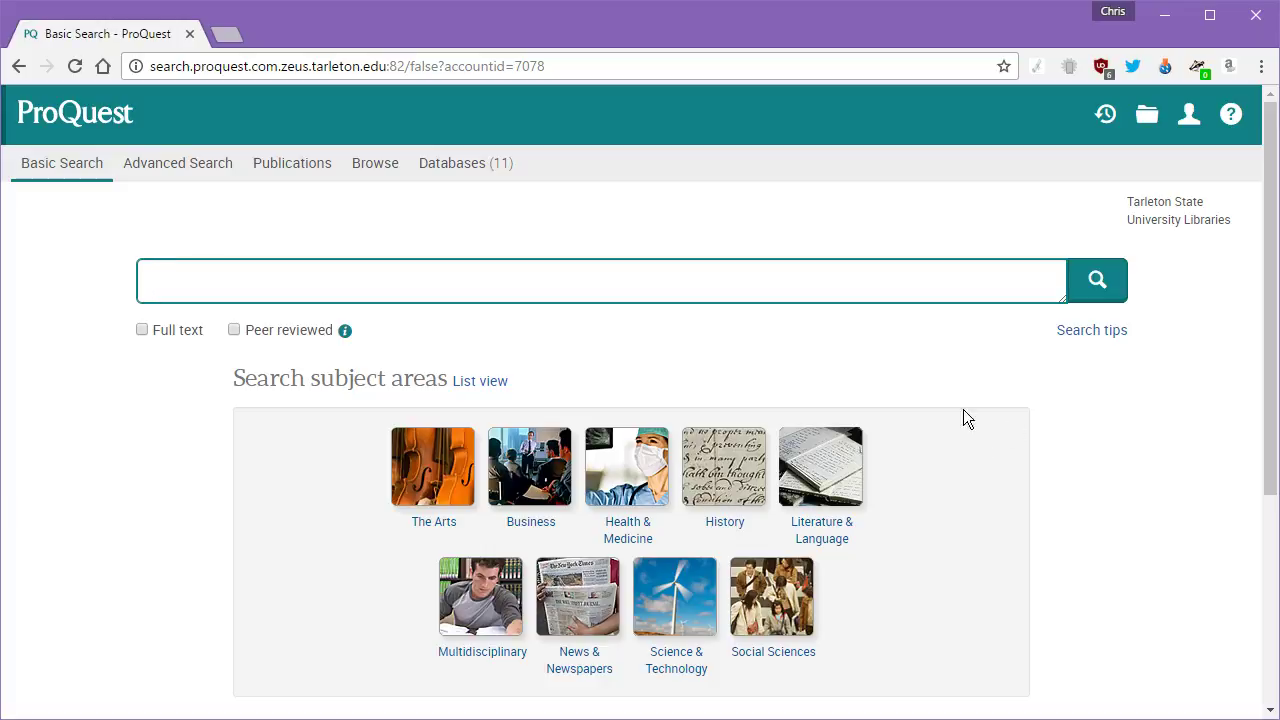
In the database list, uncheck ebrary, Physical Education Index and Policy File Index
click(470, 160)
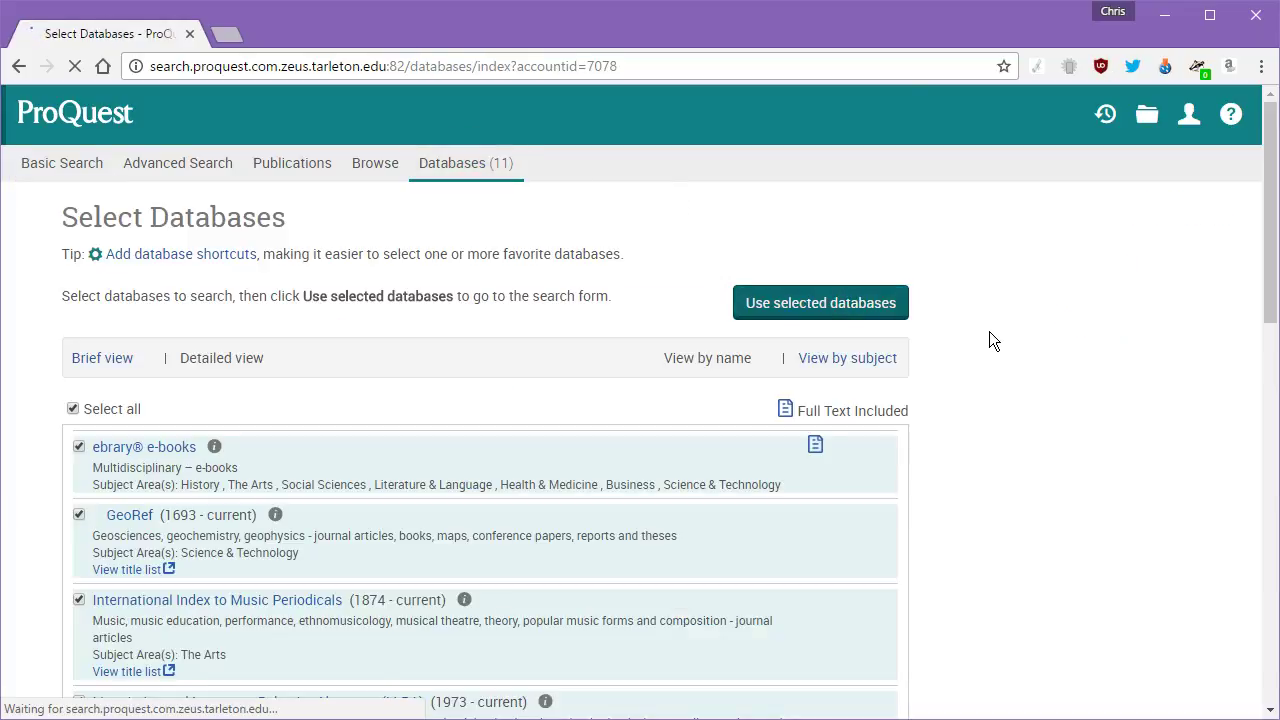
scroll(989, 331, down, 2)
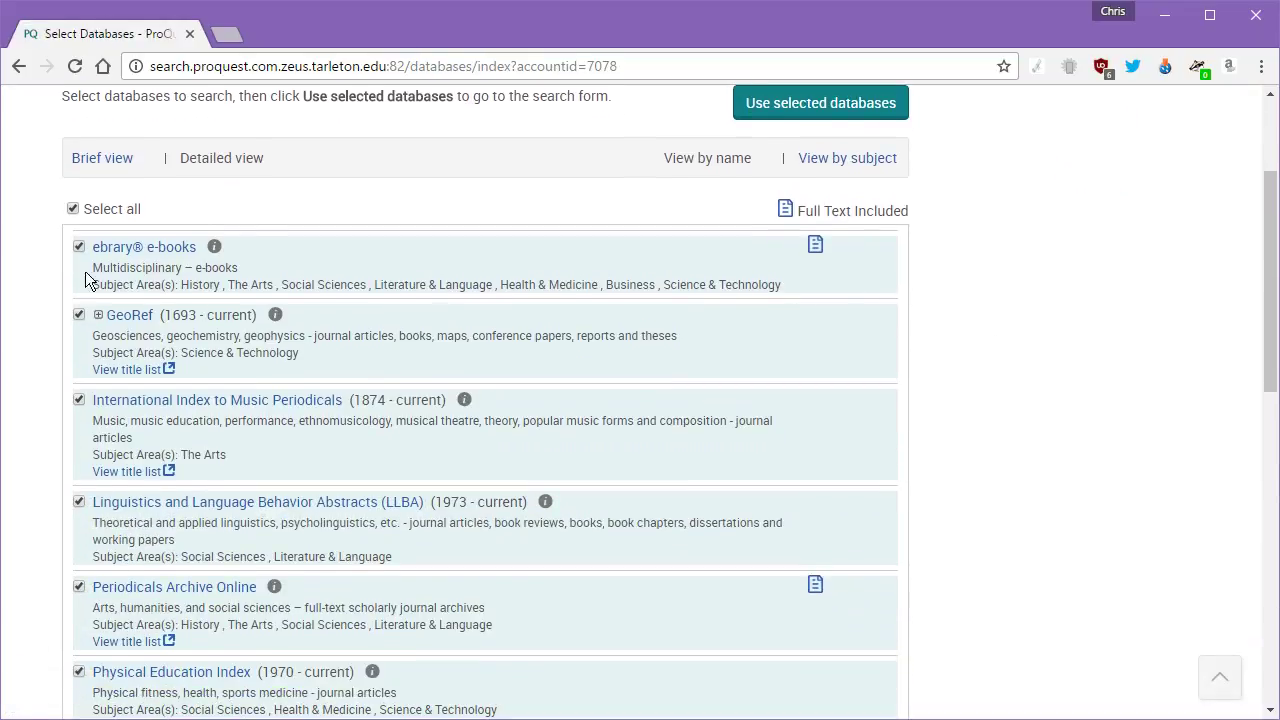
click(80, 248)
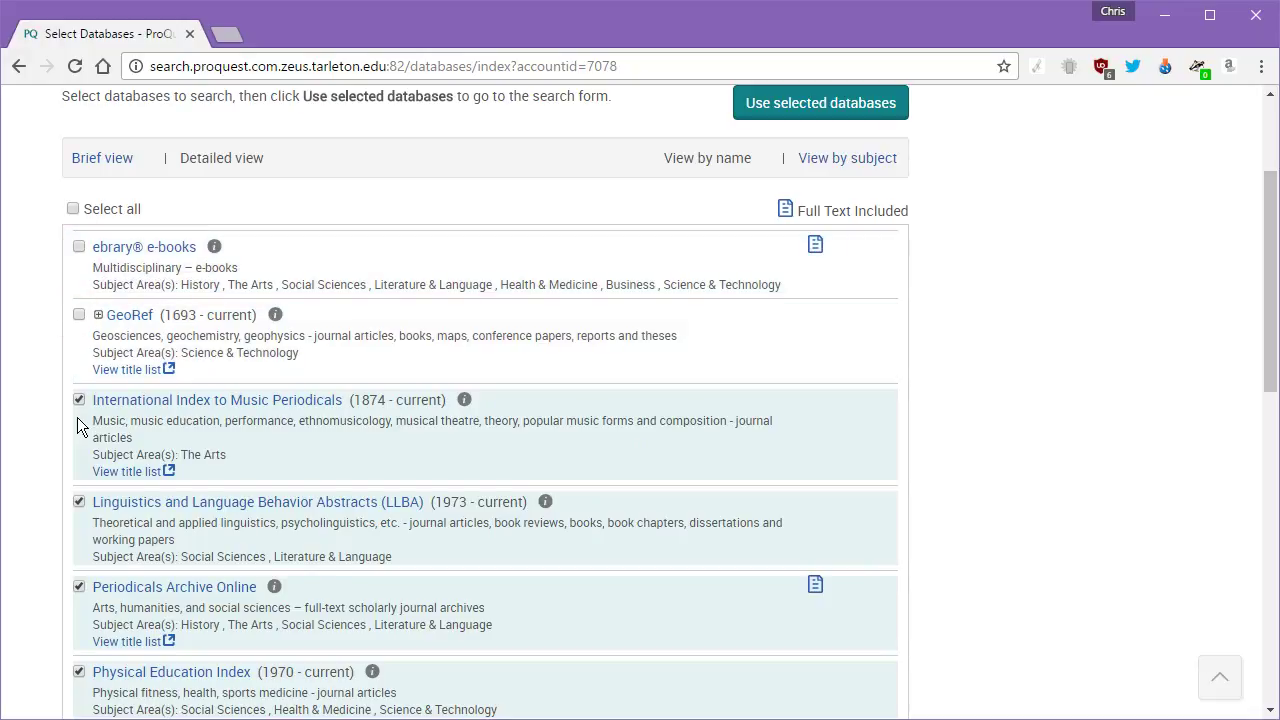
scroll(77, 425, down, 4)
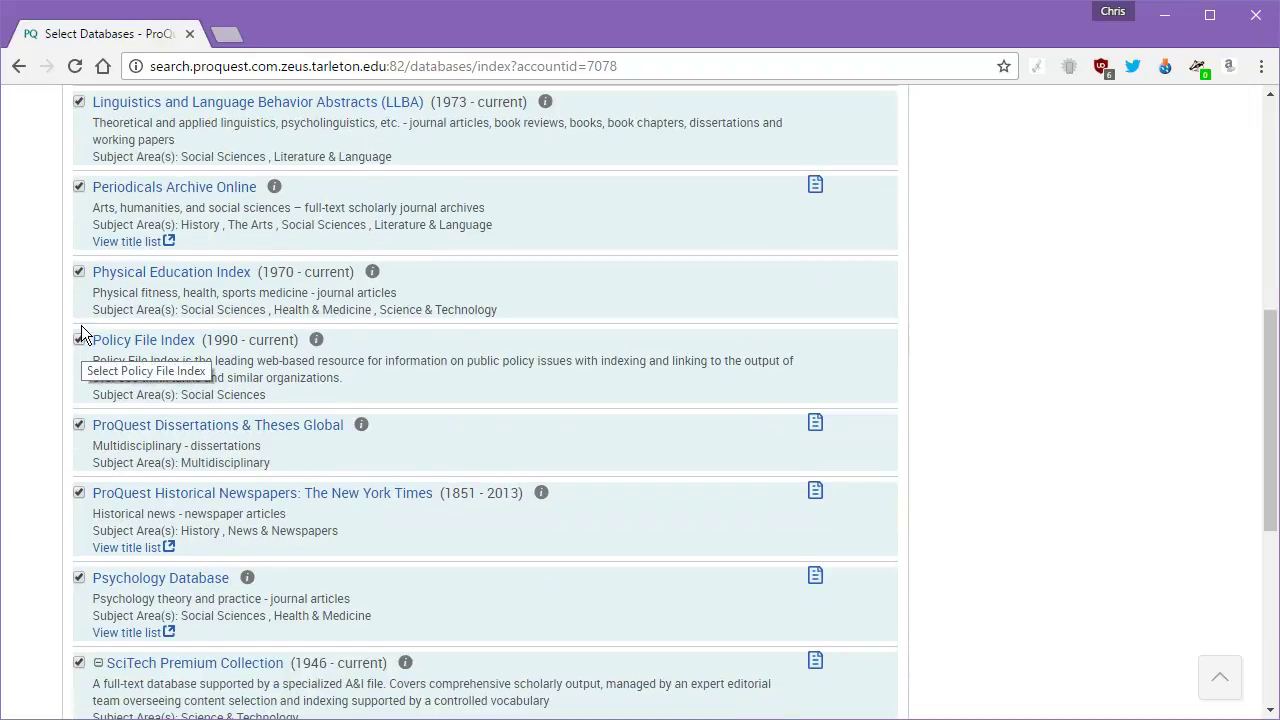
click(77, 268)
click(80, 338)
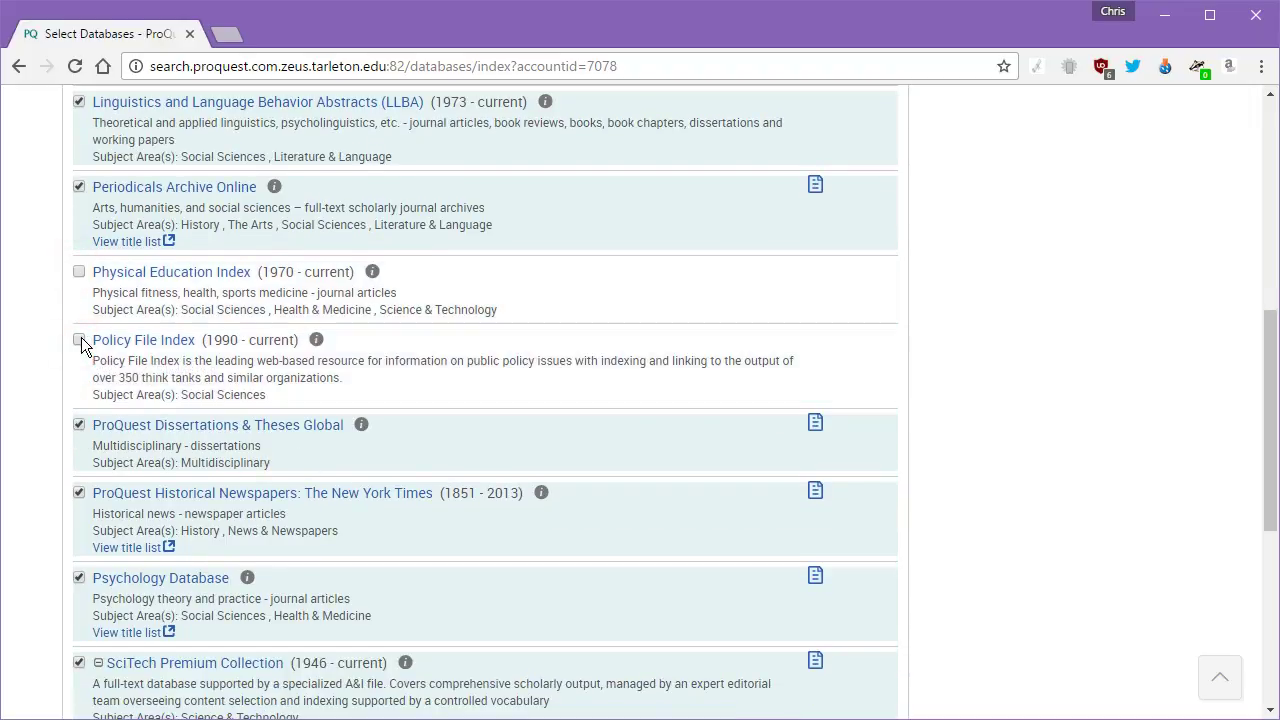
Uncheck Periodicals Archive Online, LLBA, Music Periodicals and NYT historical newspapers, then view Dissertations & Theses Global details
click(79, 189)
click(79, 101)
scroll(89, 223, up, 2)
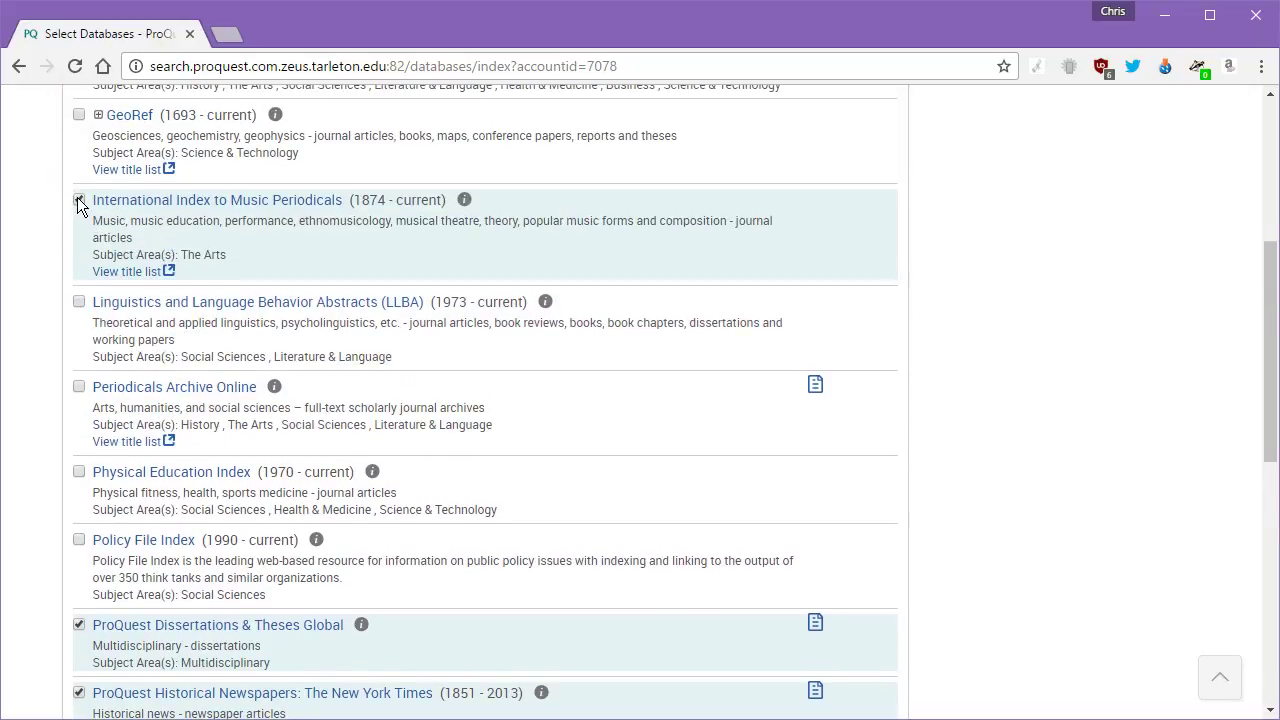
click(78, 200)
scroll(160, 297, down, 5)
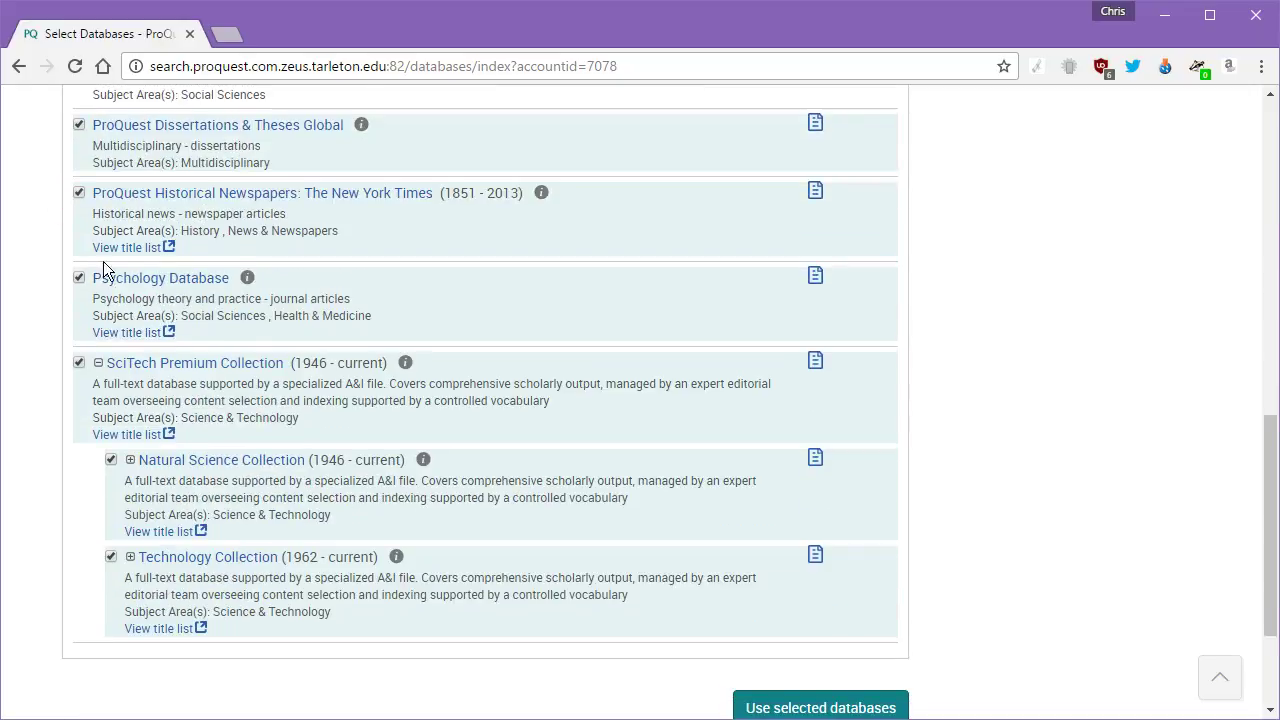
click(79, 192)
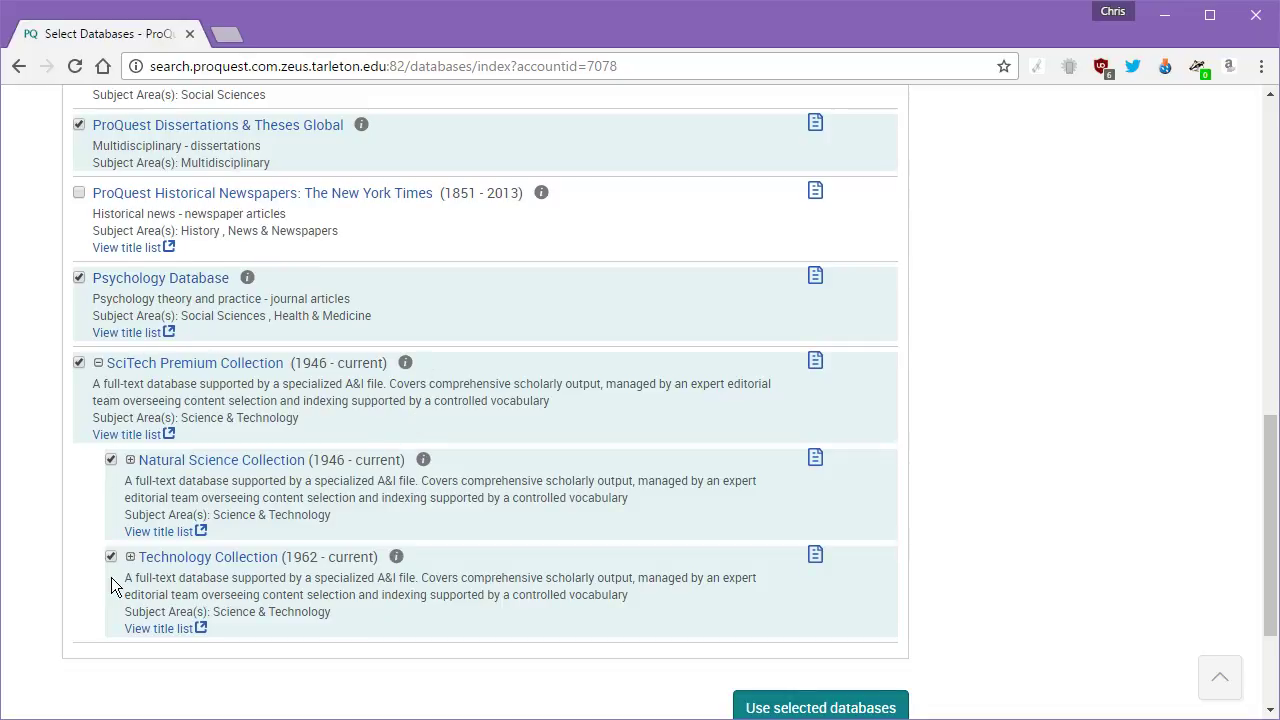
scroll(511, 346, up, 1)
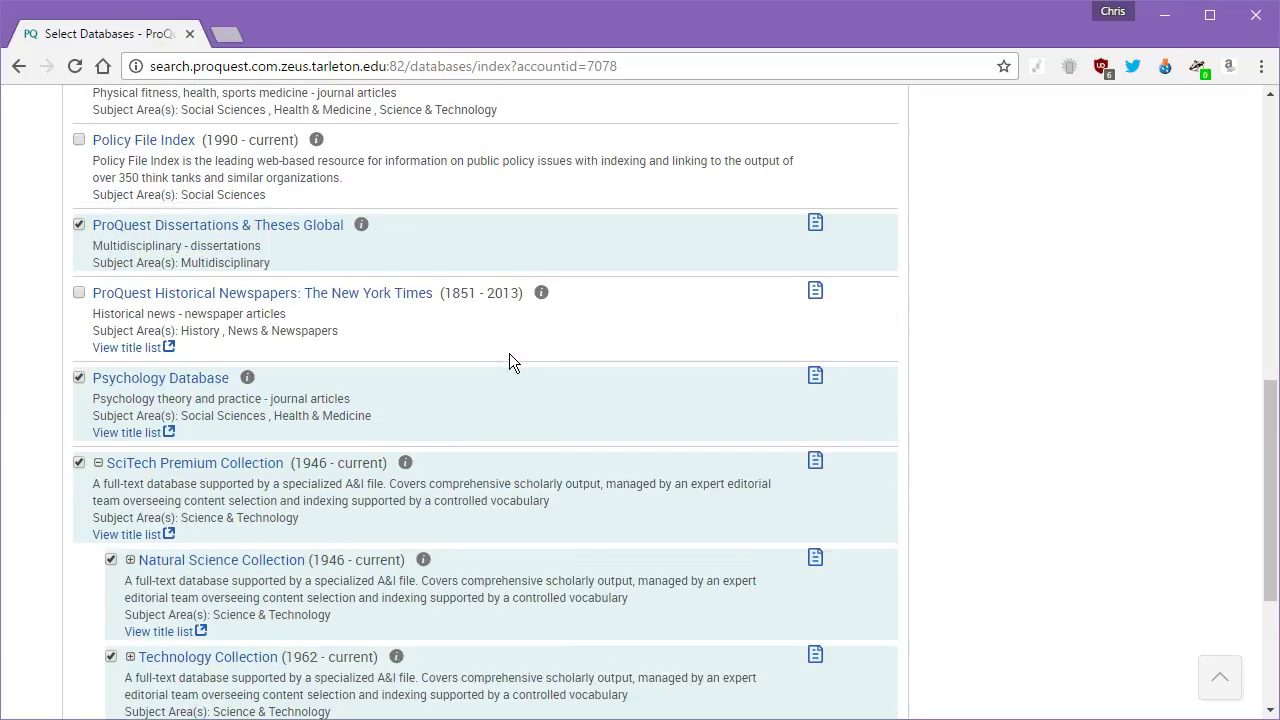
click(361, 225)
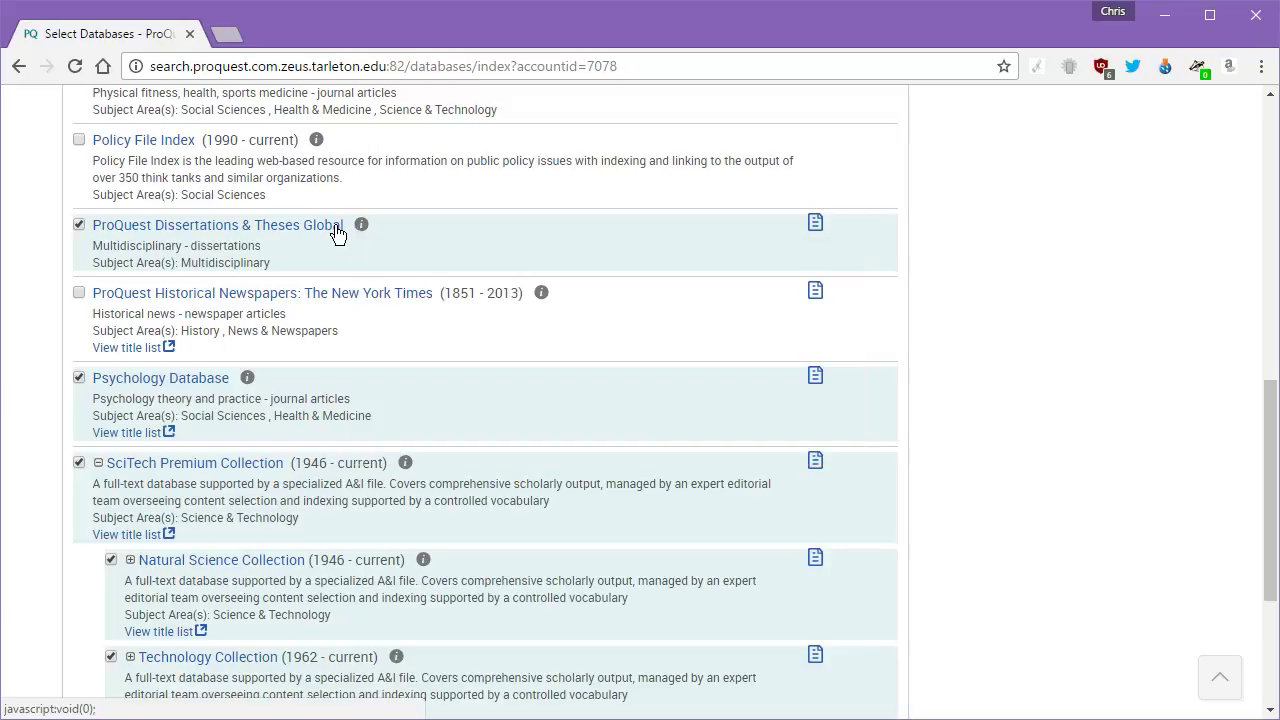
Open Dissertations & Theses Global in a new tab and use only the selected databases
right_click(340, 227)
click(390, 240)
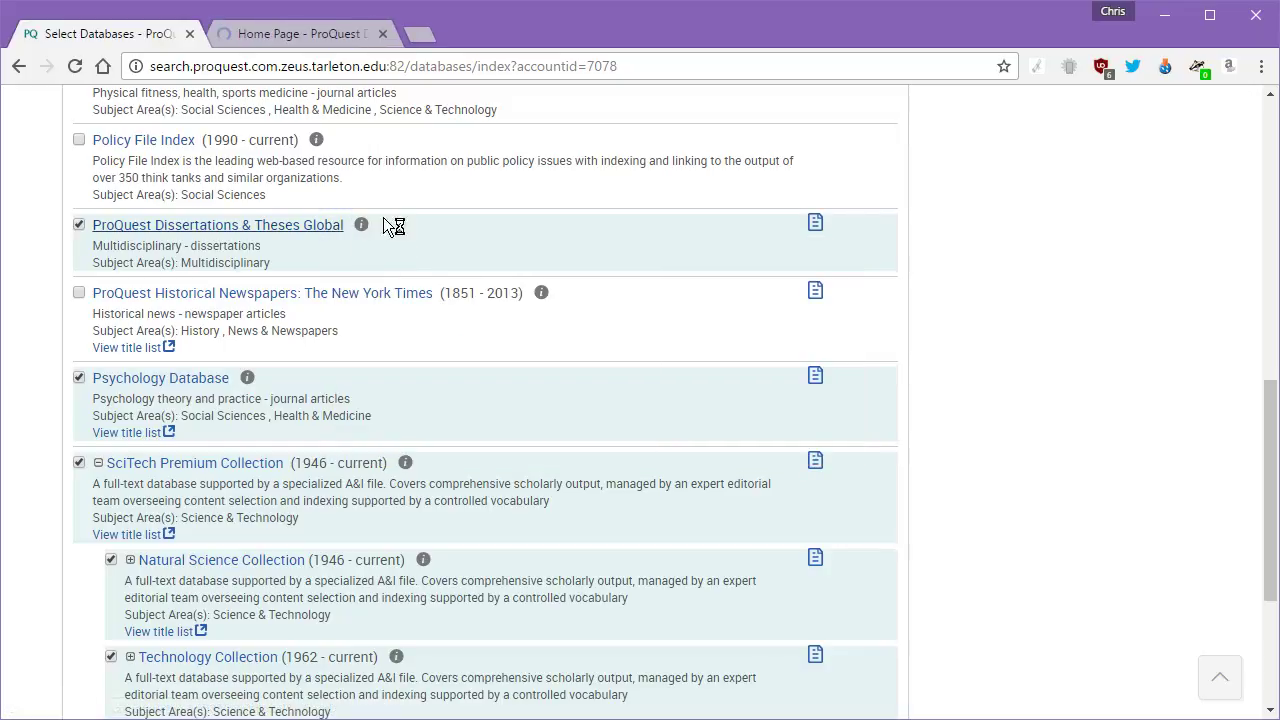
scroll(457, 307, down, 1)
scroll(457, 307, down, 3)
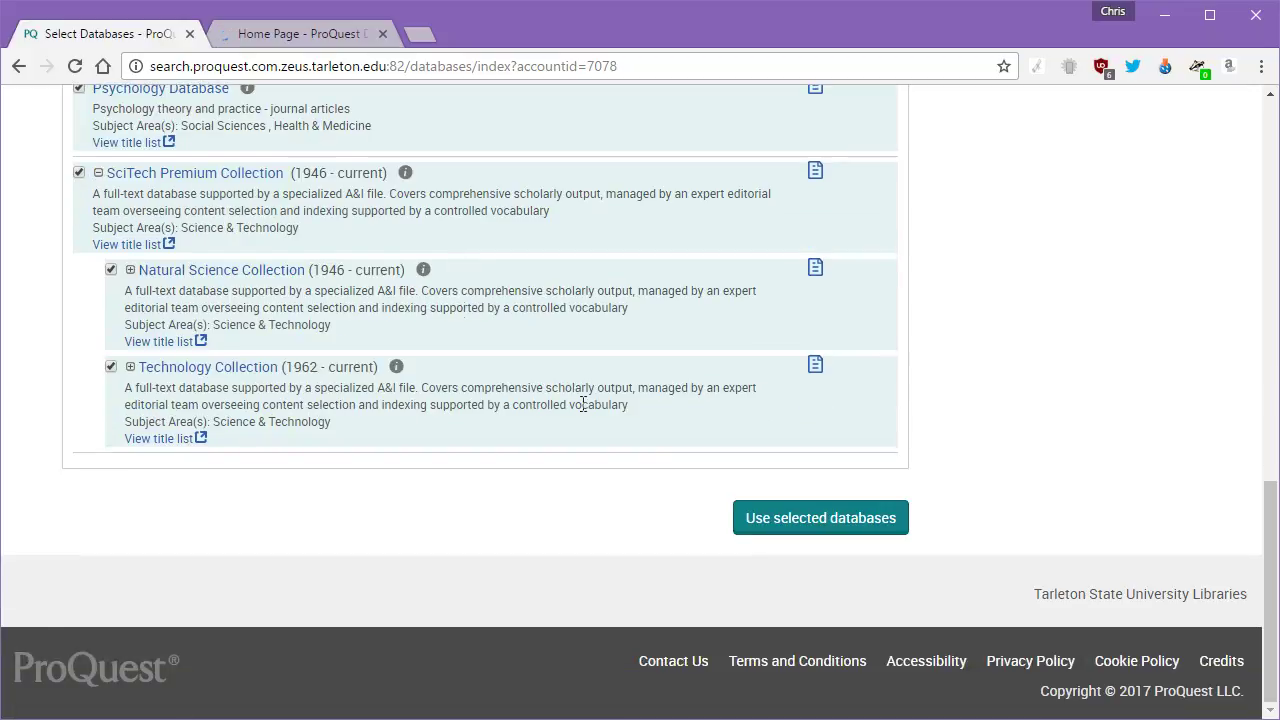
click(811, 517)
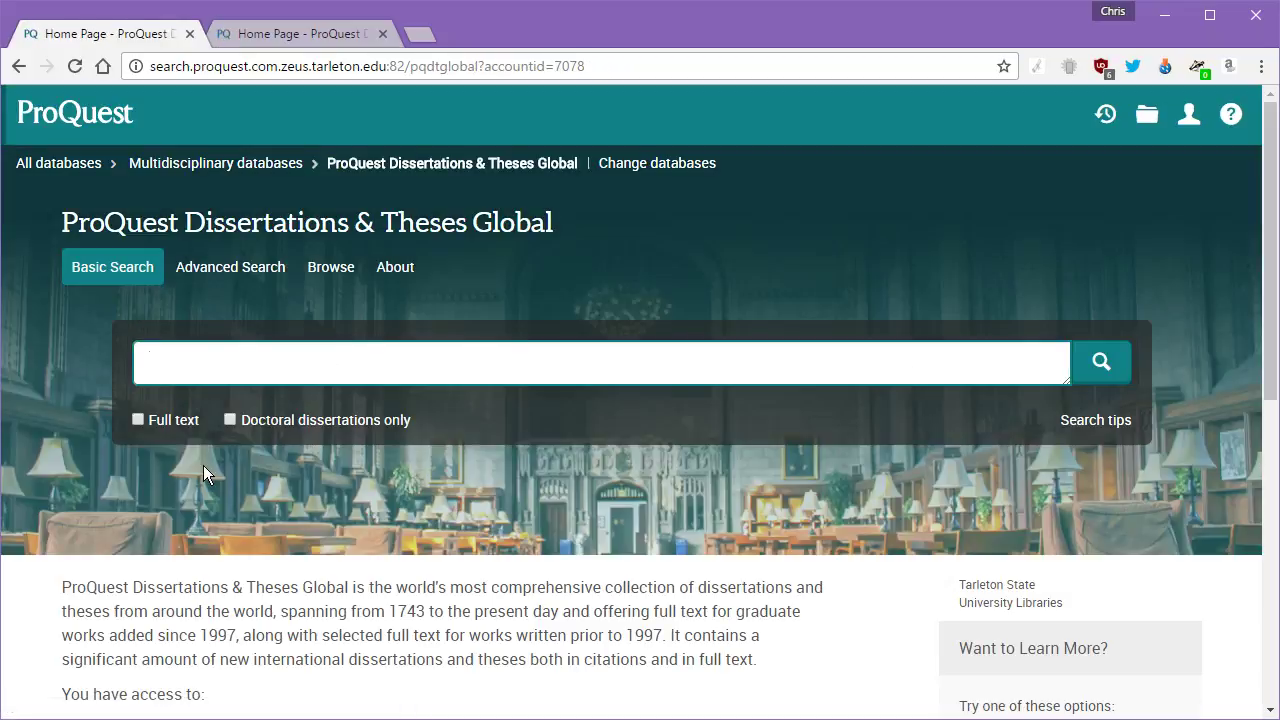
Restrict searches to full-text works and highlight the Full text limit
click(139, 419)
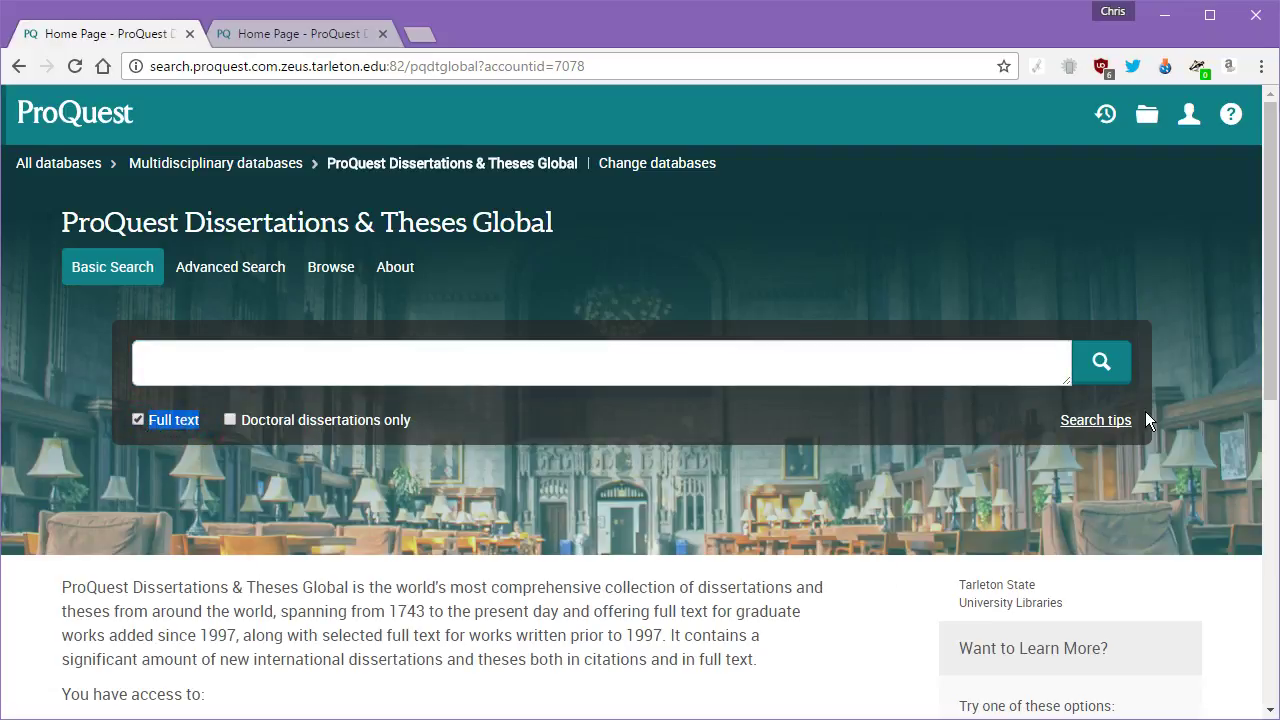
scroll(1145, 411, down, 1)
scroll(1143, 407, up, 1)
click(209, 423)
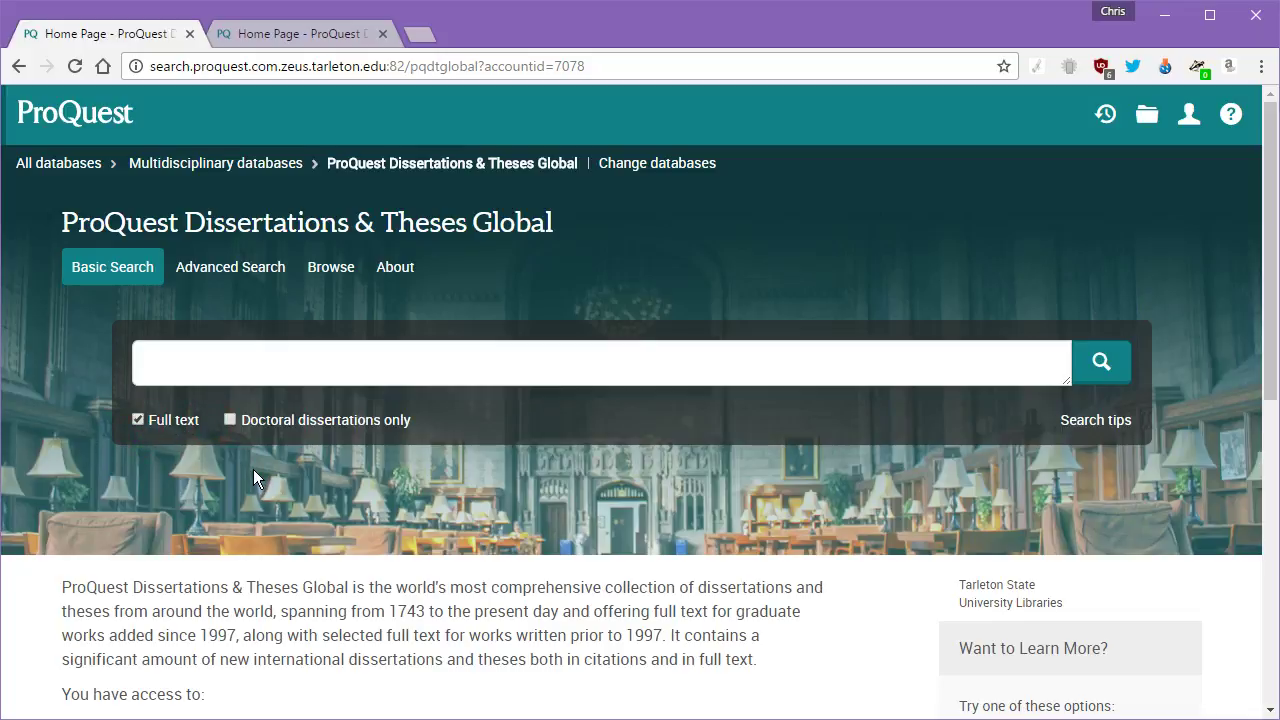
drag(205, 421, 399, 451)
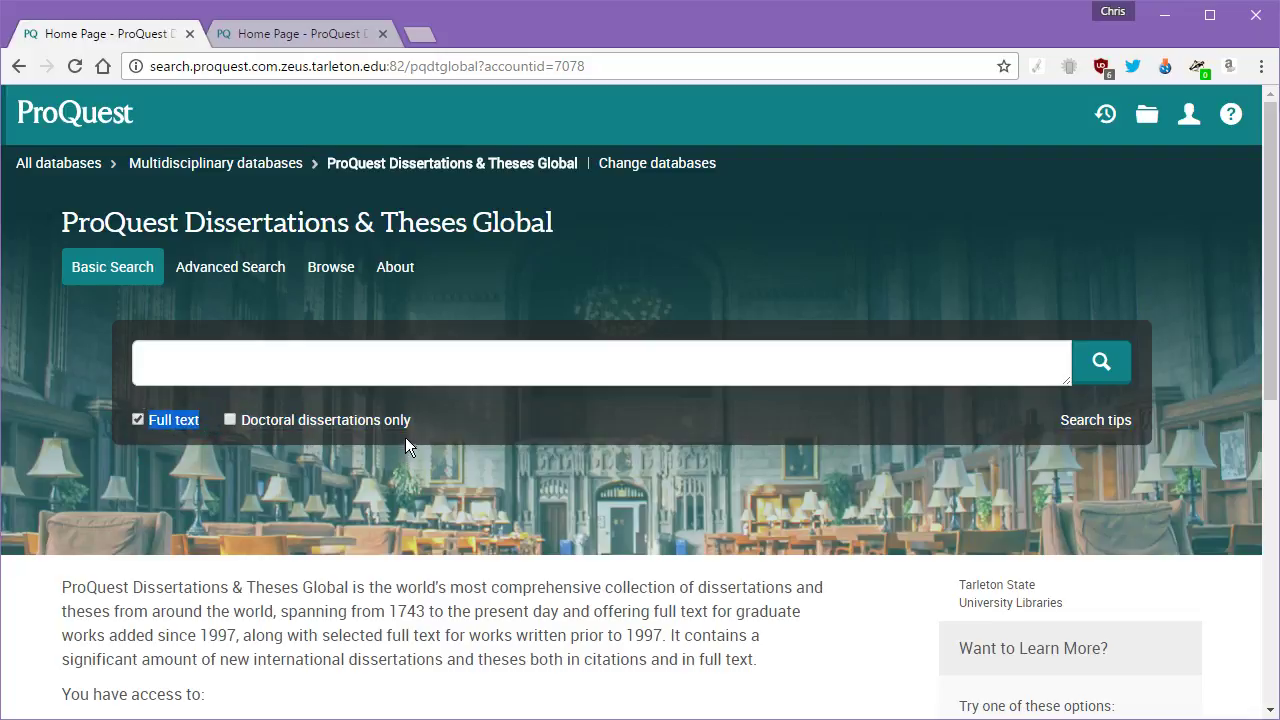
scroll(410, 428, down, 2)
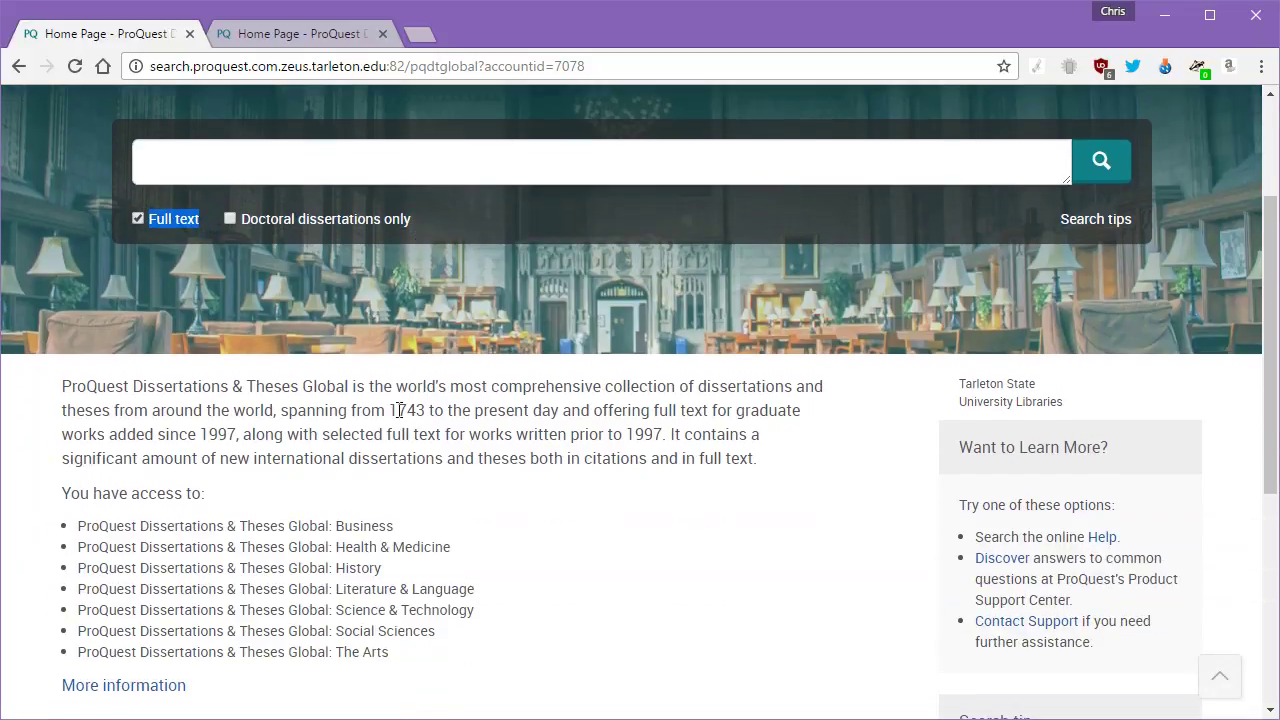
scroll(418, 421, up, 2)
Search for the suggested term 'capital and punishment and deterrence', returning 10,167 results
click(595, 387)
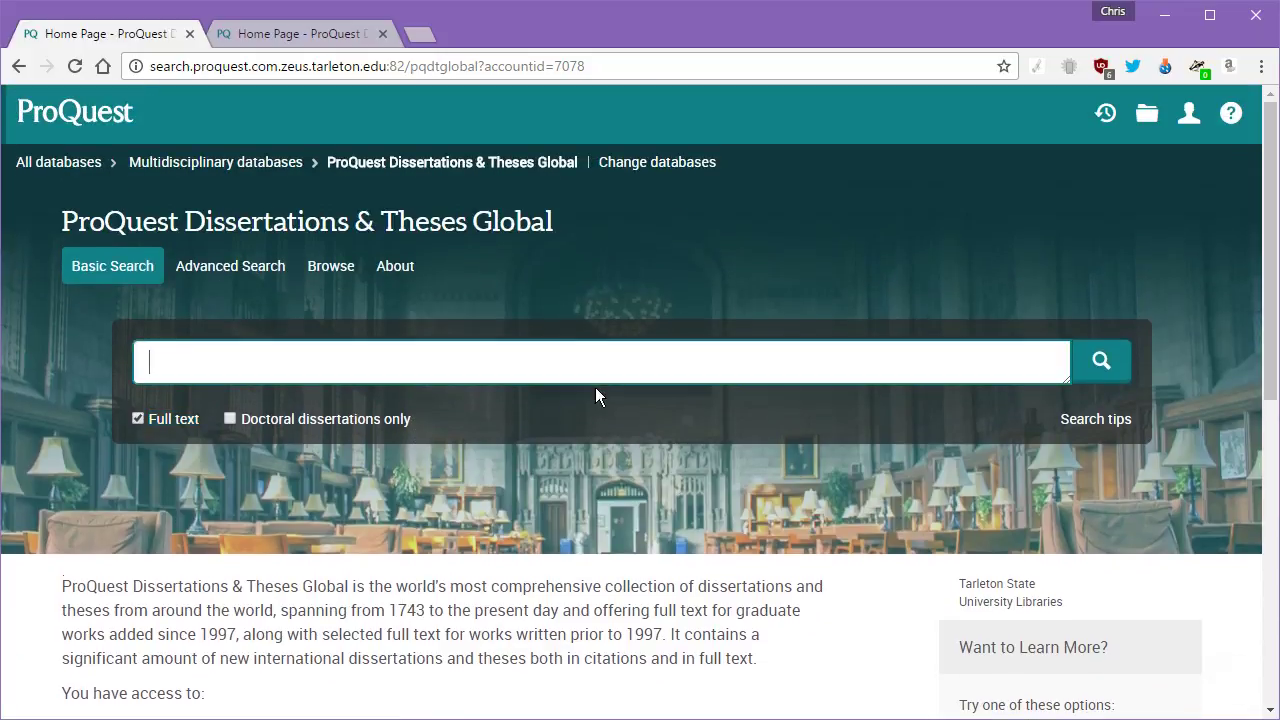
text(Capital Pun)
key(Down)
key(Down)
key(Up)
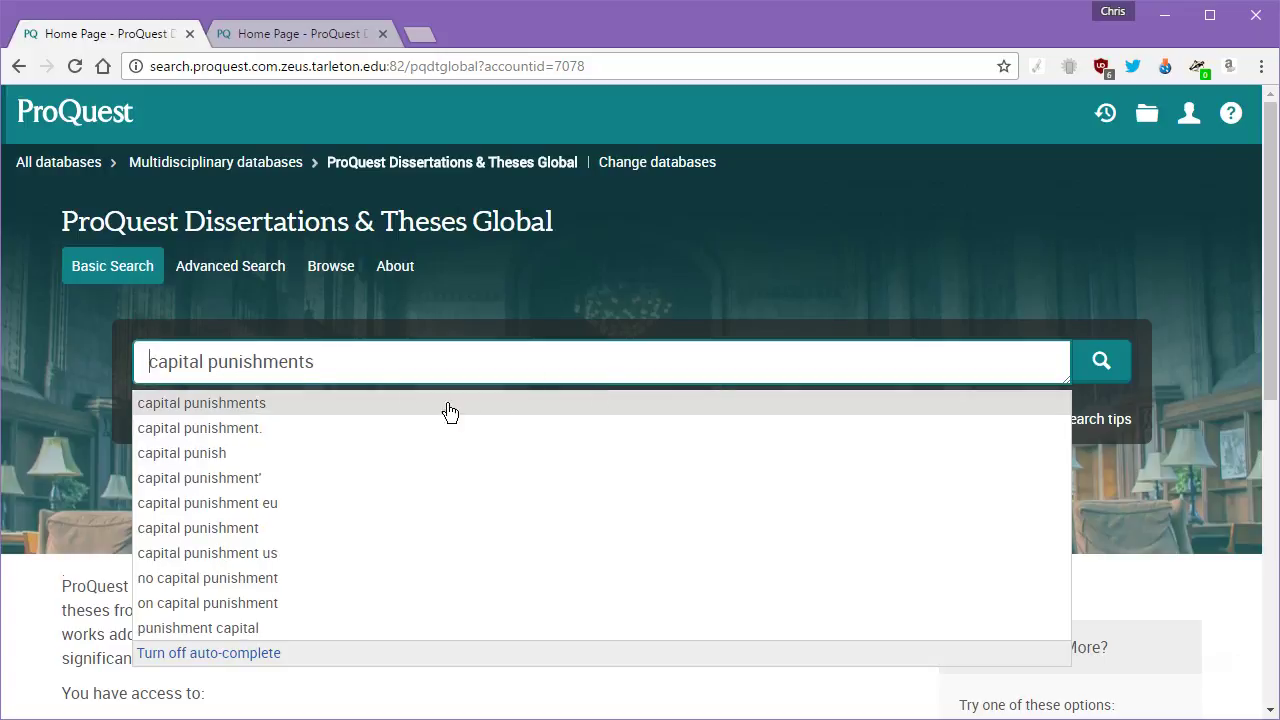
click(405, 372)
key(BackSpace)
text(and)
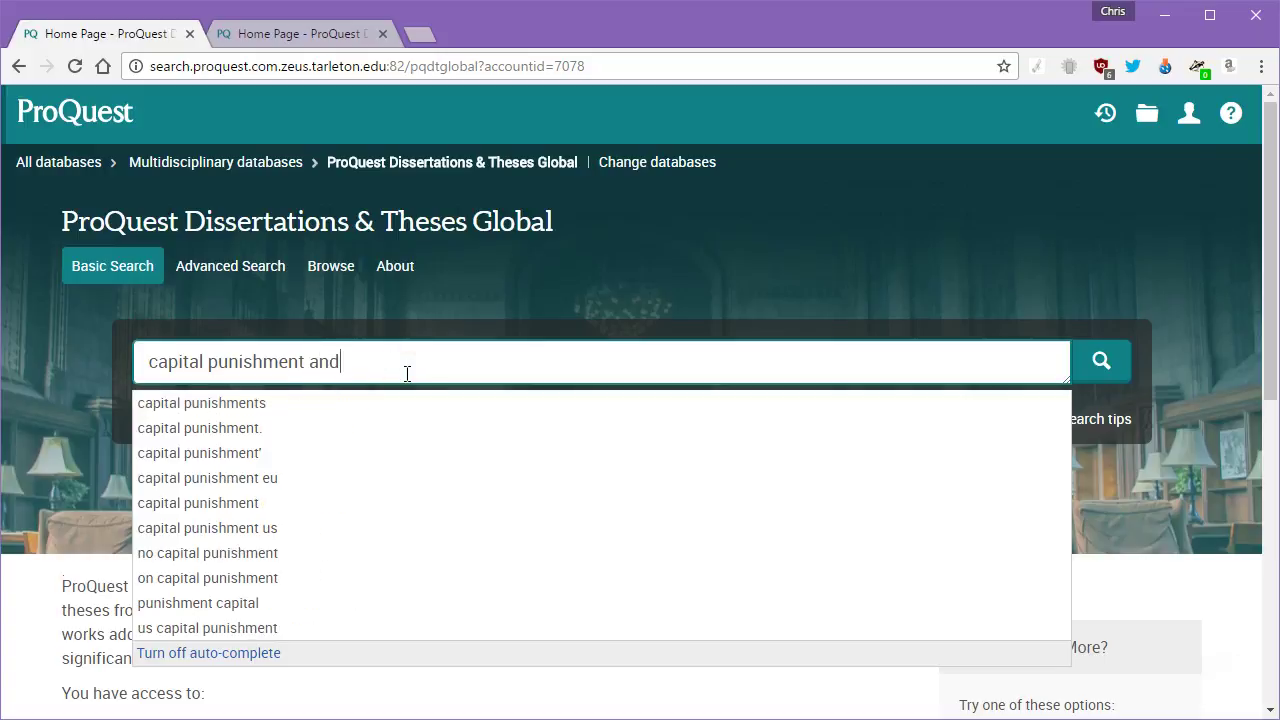
text( de)
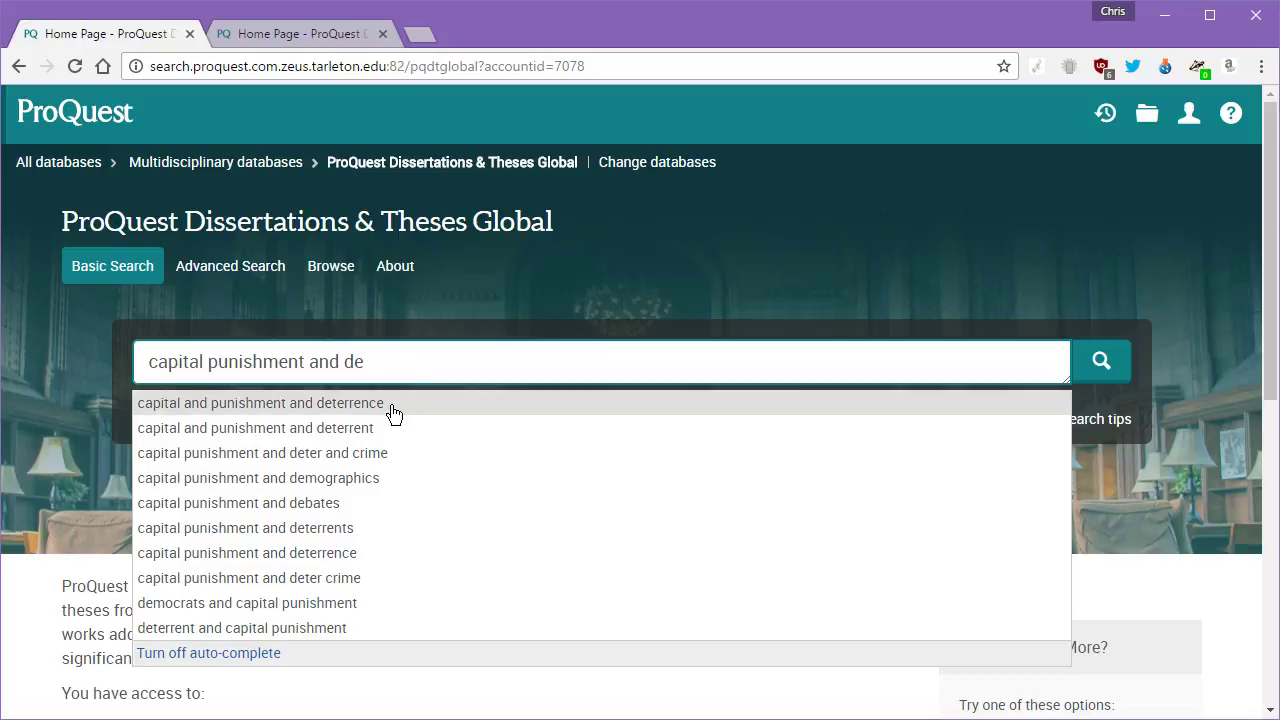
click(391, 405)
click(1098, 368)
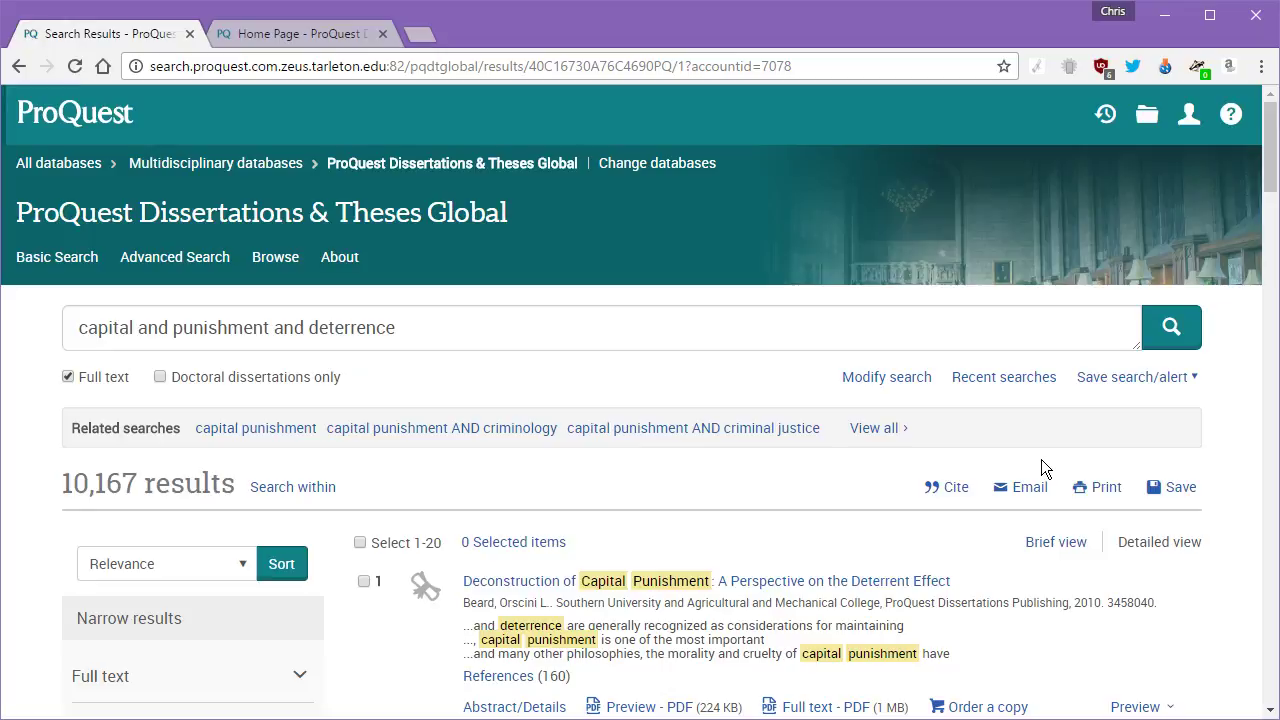
Note the result count and the 1917–2017 date range, sliding its start toward the 2000s
drag(957, 467, 143, 487)
scroll(790, 390, down, 1)
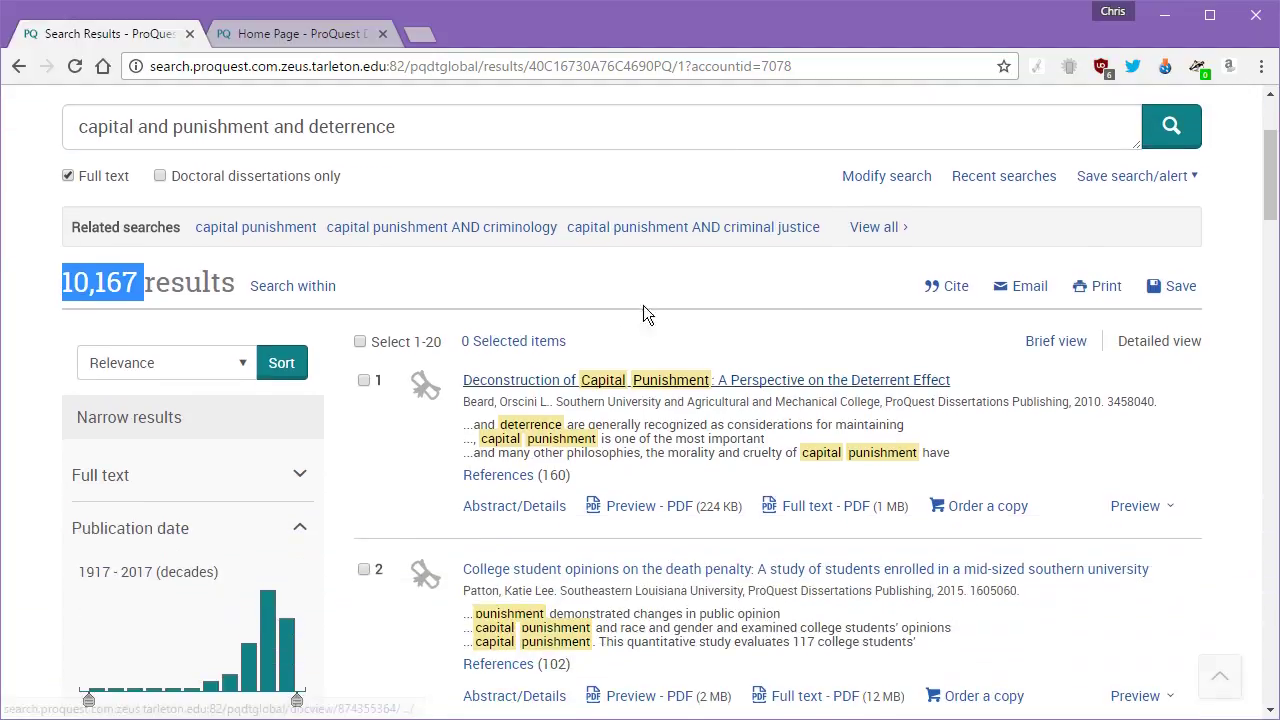
scroll(355, 376, down, 2)
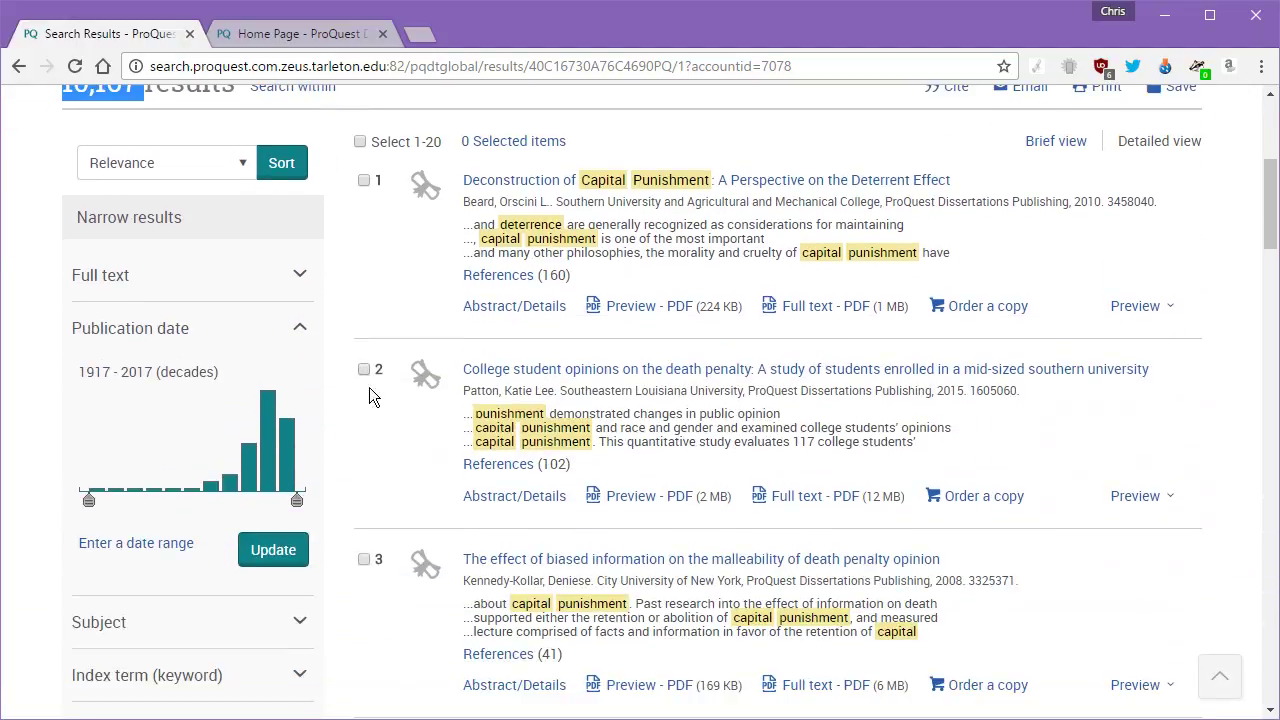
click(82, 371)
drag(82, 371, 156, 373)
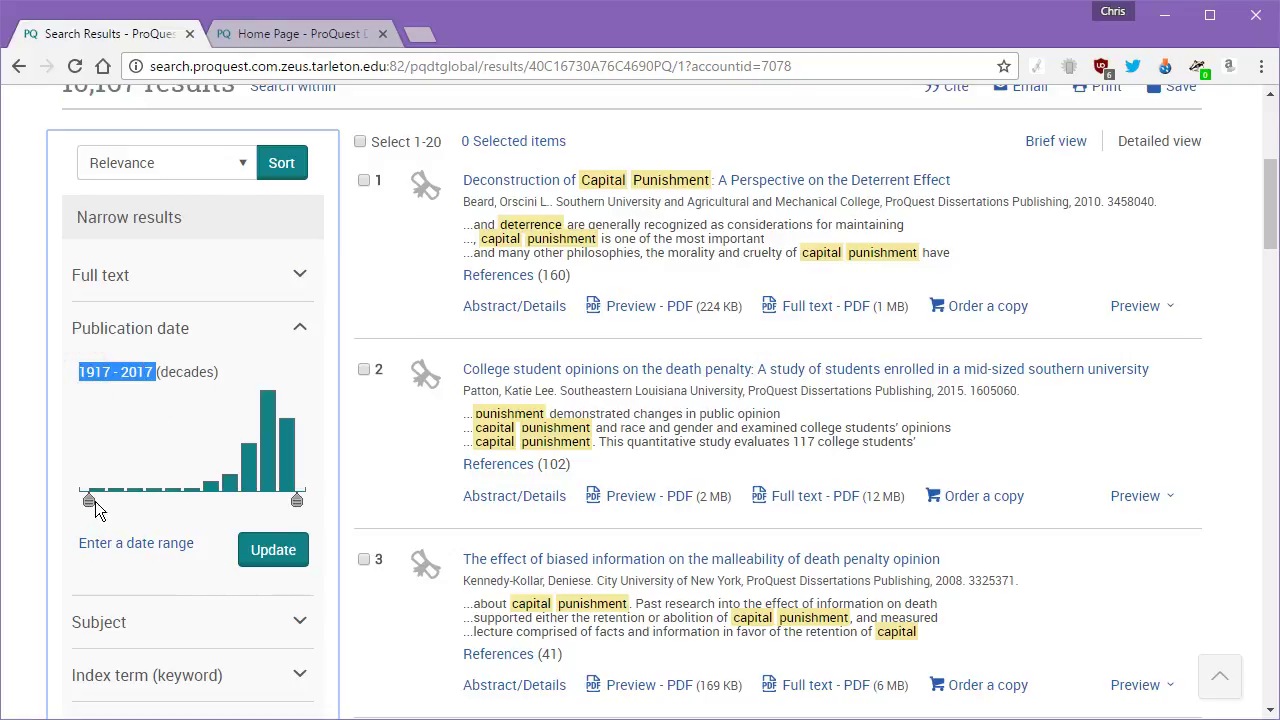
drag(93, 510, 262, 511)
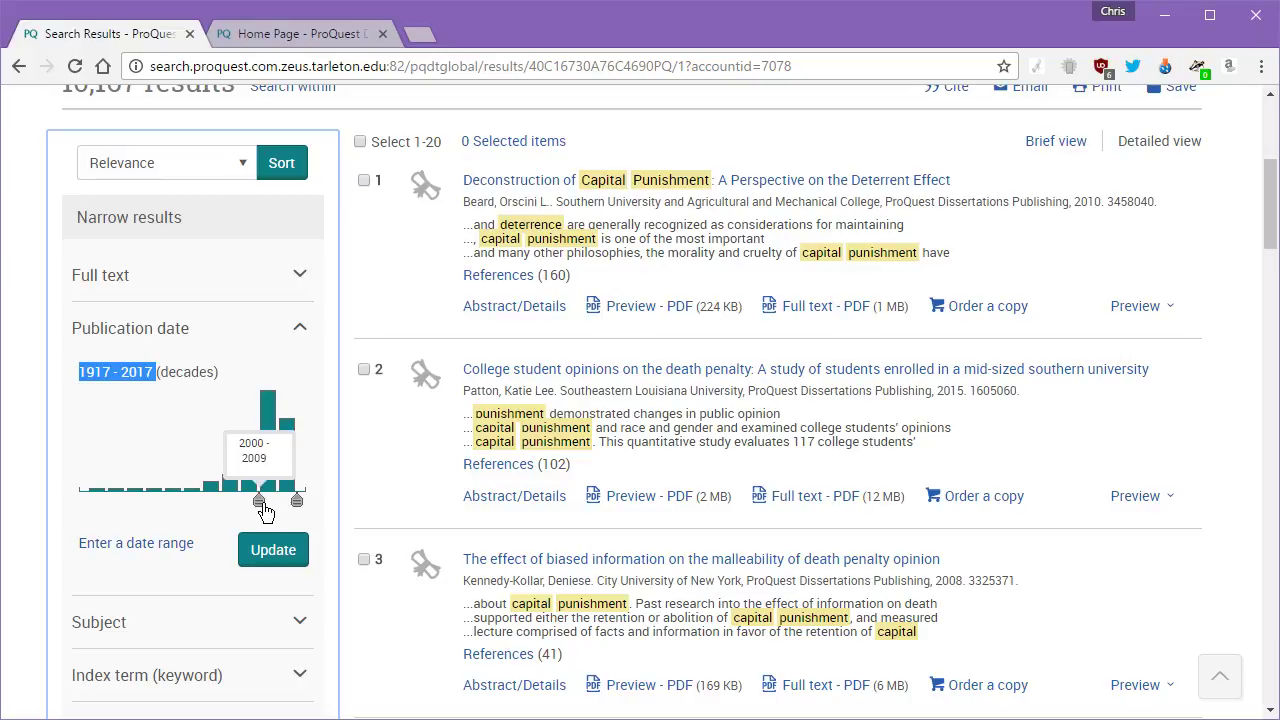
Enter a publication date range of 2006 to 2017 and update the results
click(175, 543)
scroll(213, 609, down, 1)
click(220, 562)
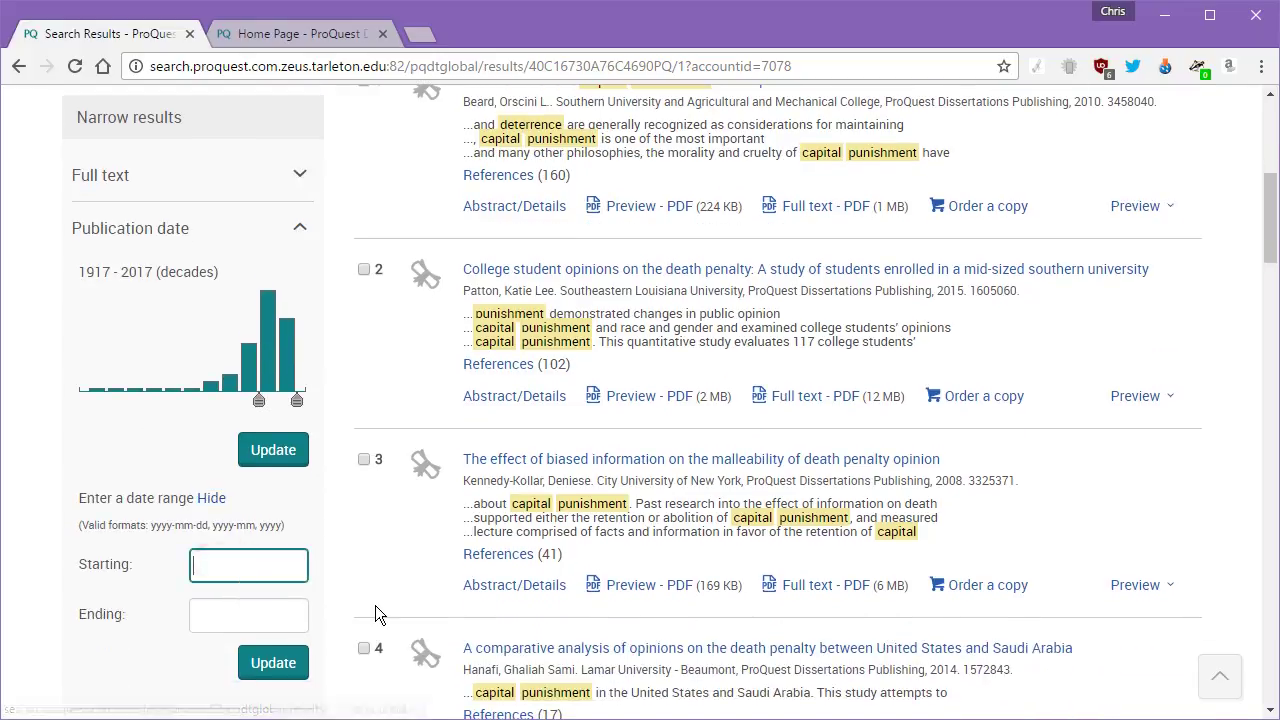
text(2006)
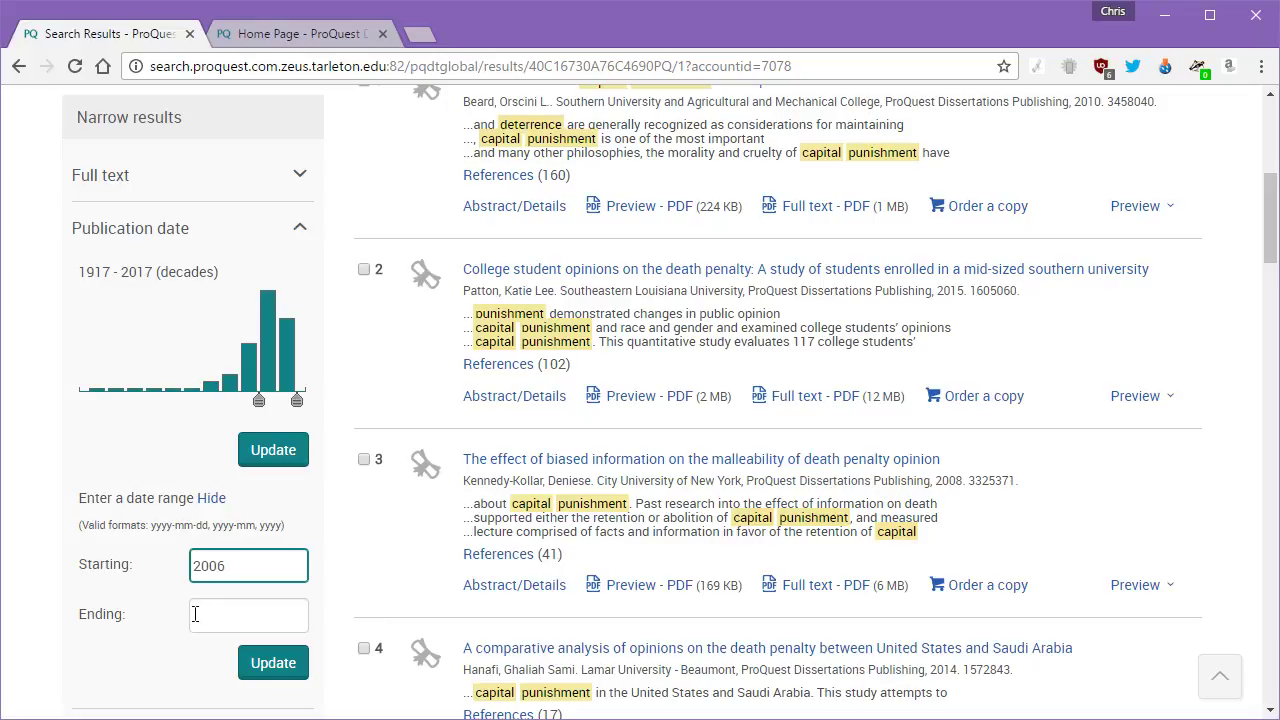
click(195, 614)
text(2017)
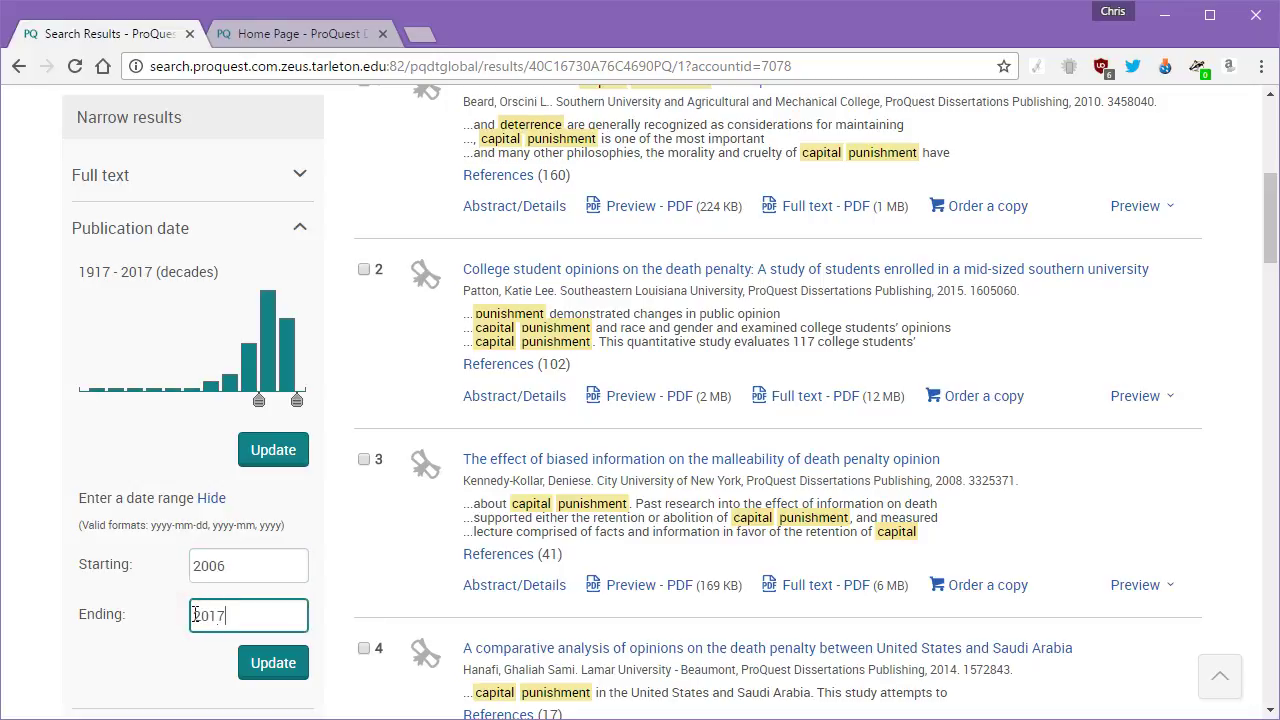
click(275, 665)
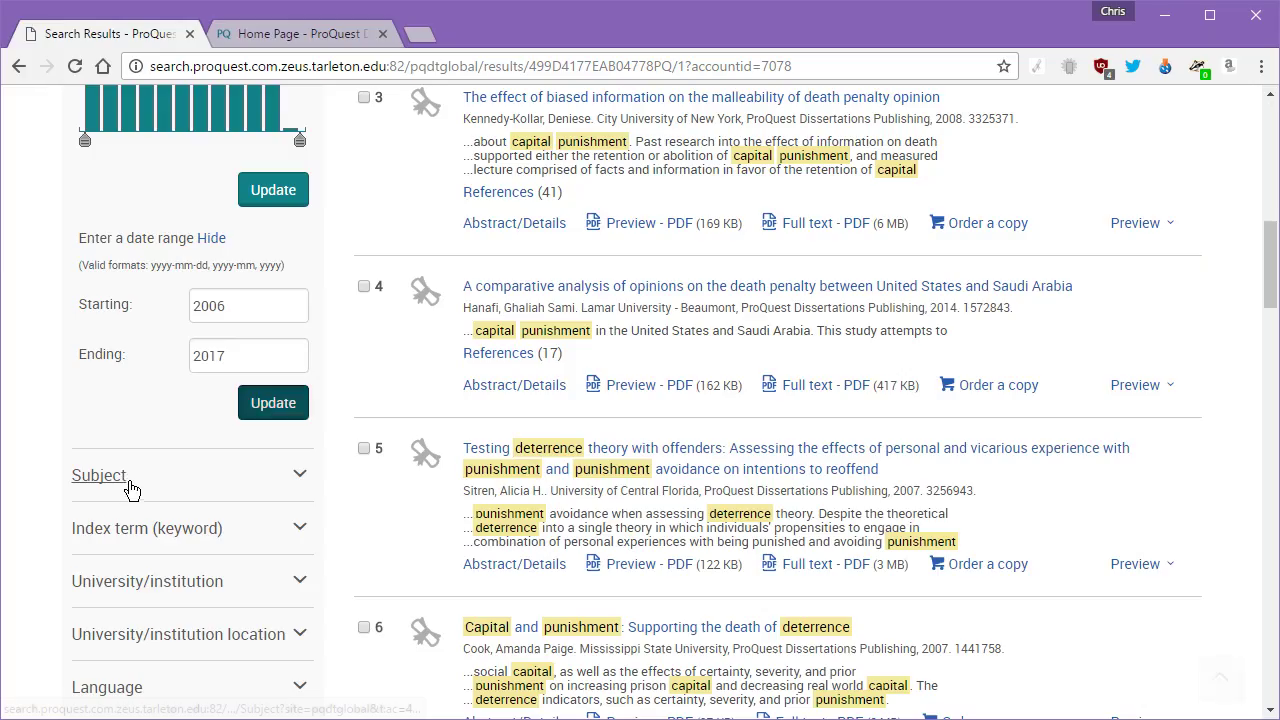
scroll(193, 295, up, 4)
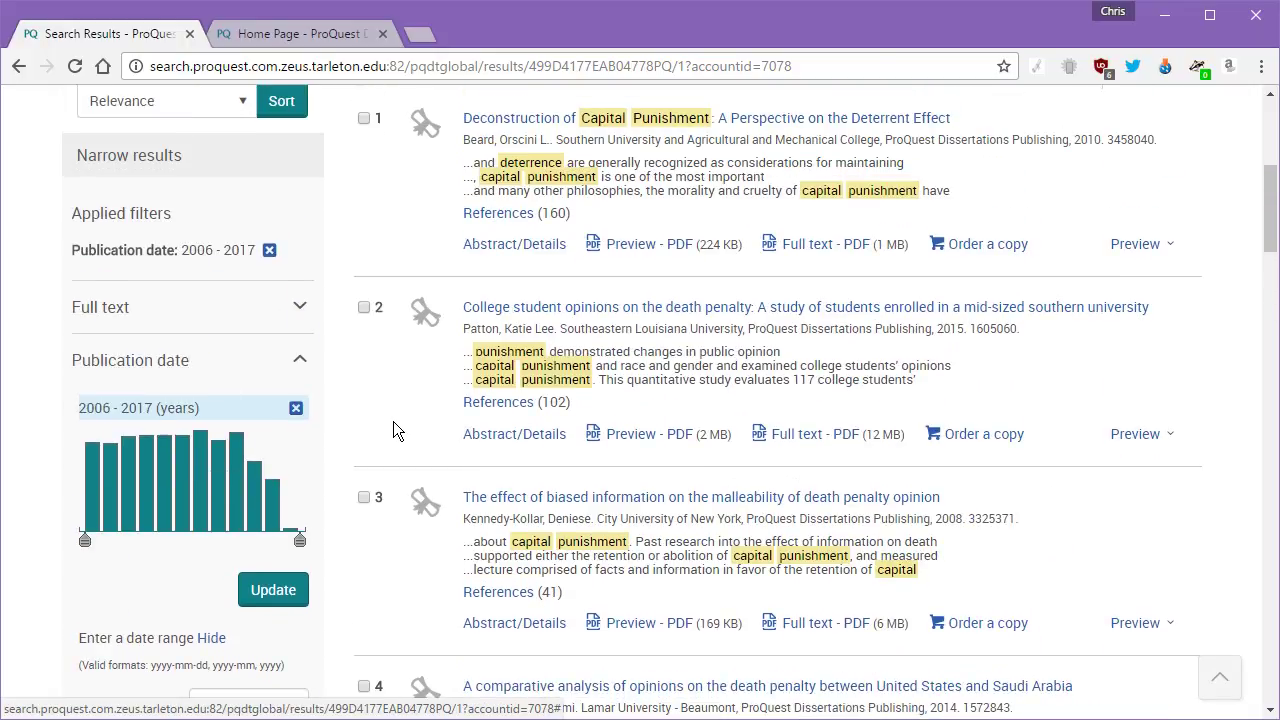
Open the first result, 'Deconstruction of Capital Punishment: A Perspective on the Deterrent Effect', in a new tab
scroll(393, 423, up, 4)
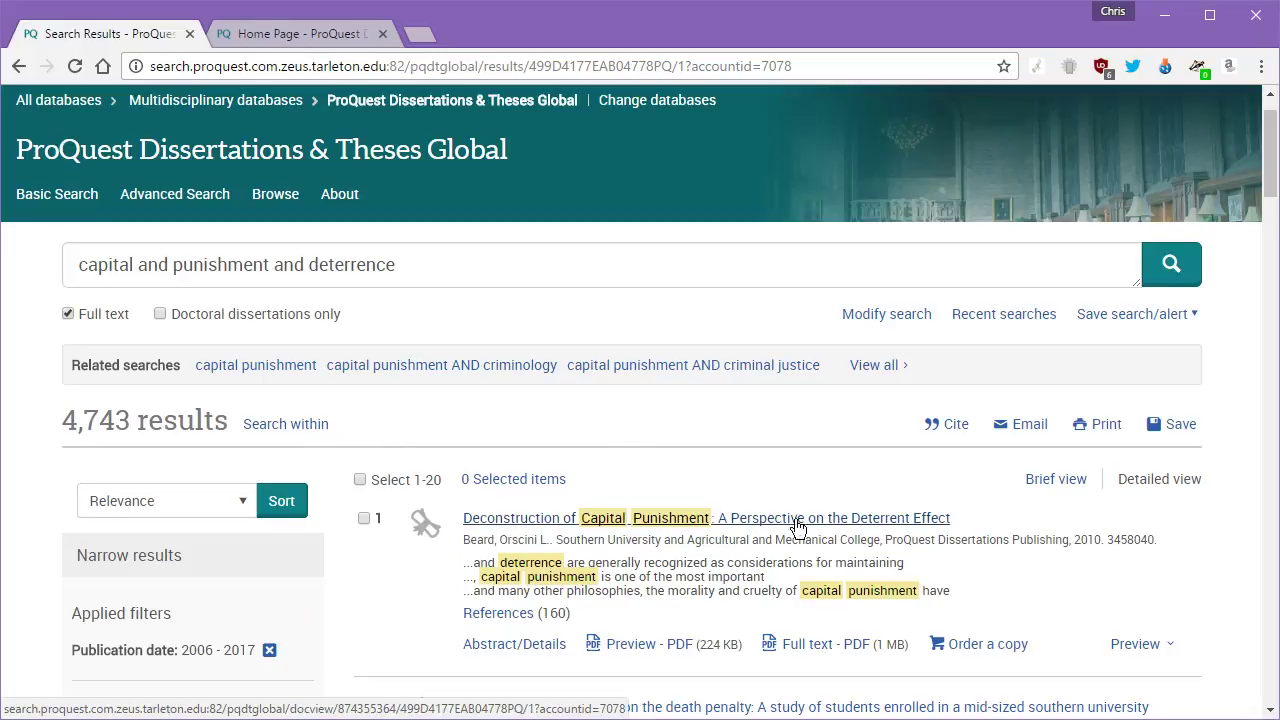
click(966, 524)
scroll(966, 515, down, 1)
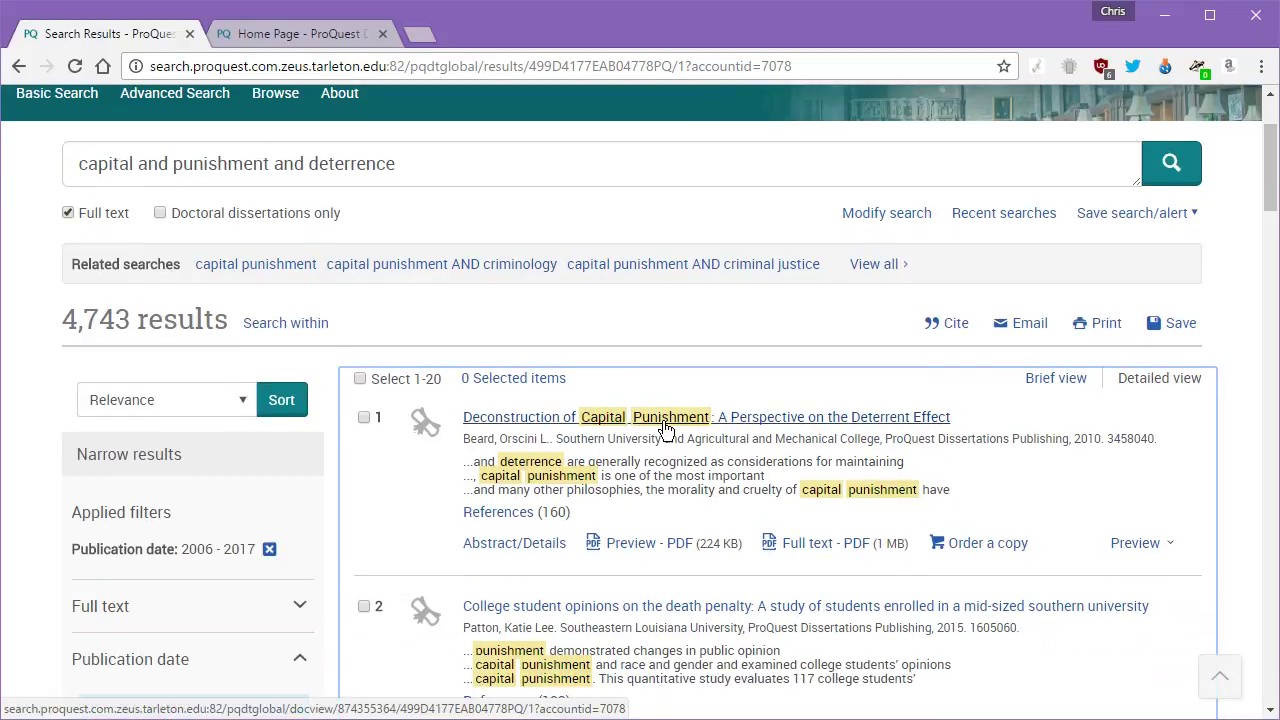
drag(963, 419, 461, 420)
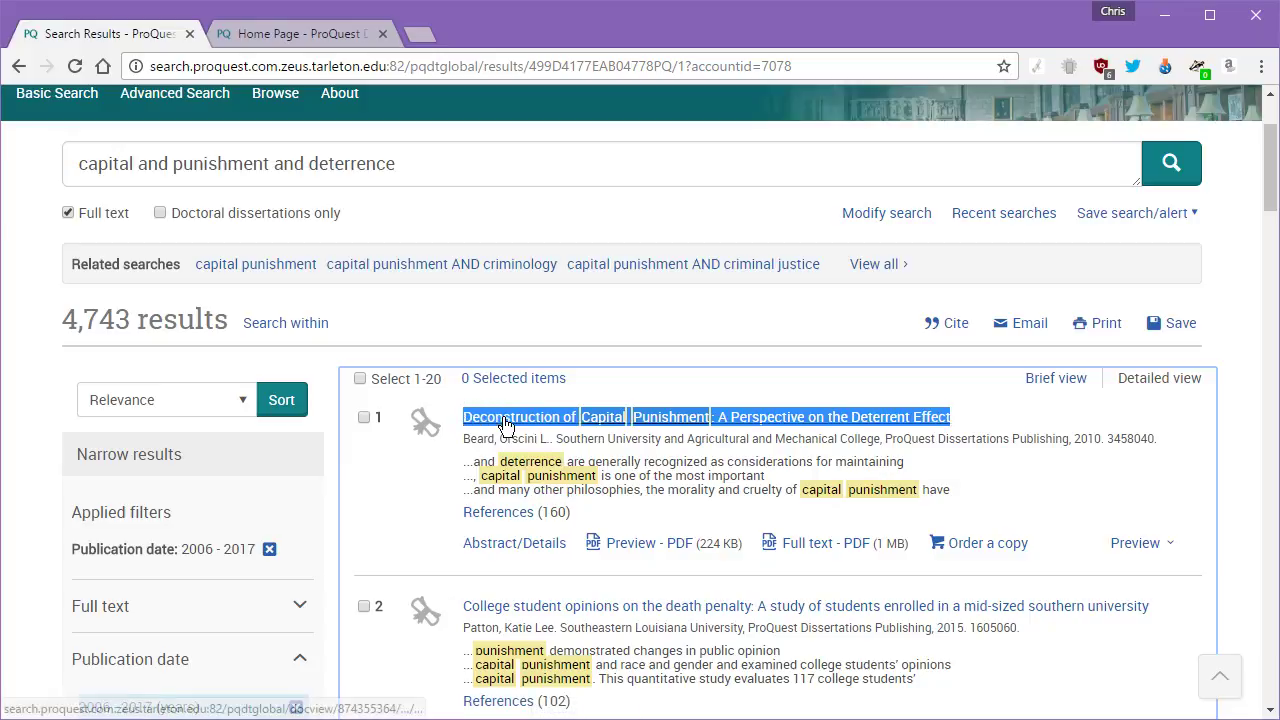
right_click(505, 422)
click(586, 433)
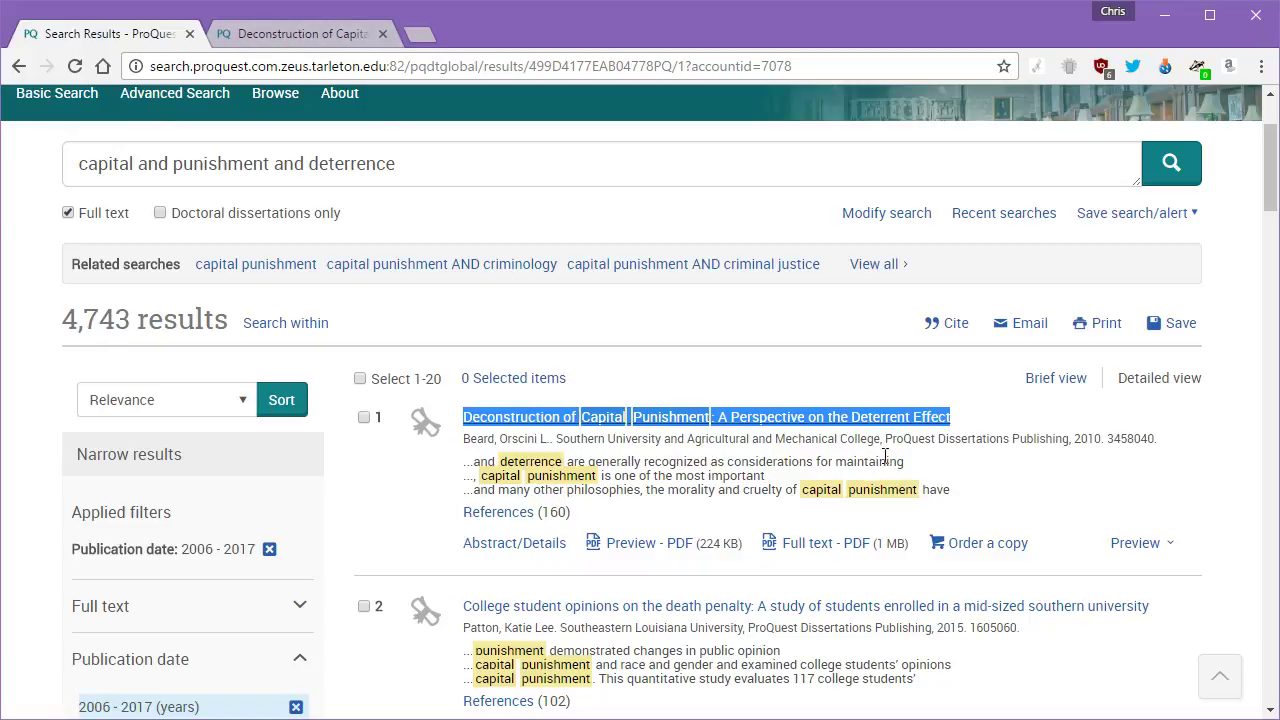
scroll(989, 485, down, 4)
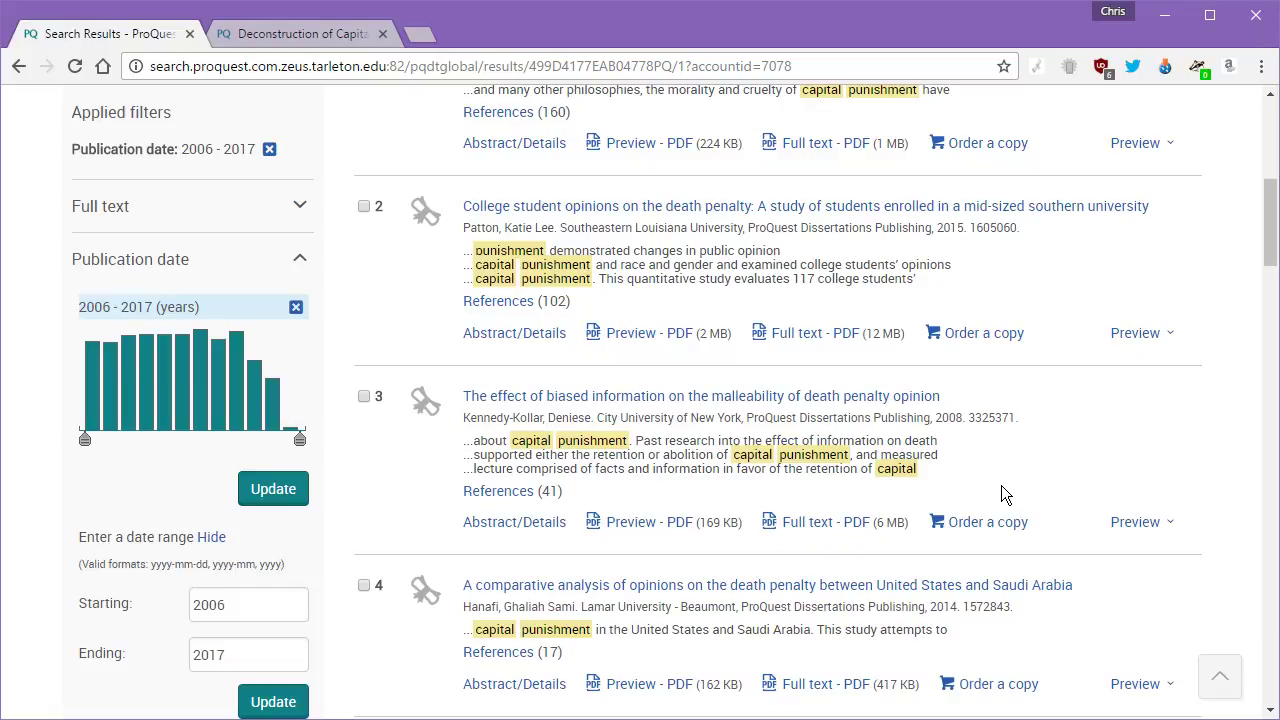
scroll(601, 426, up, 4)
Switch to the dissertation's tab and highlight its publication details and 'Doctor of Philosophy' degree line
click(300, 33)
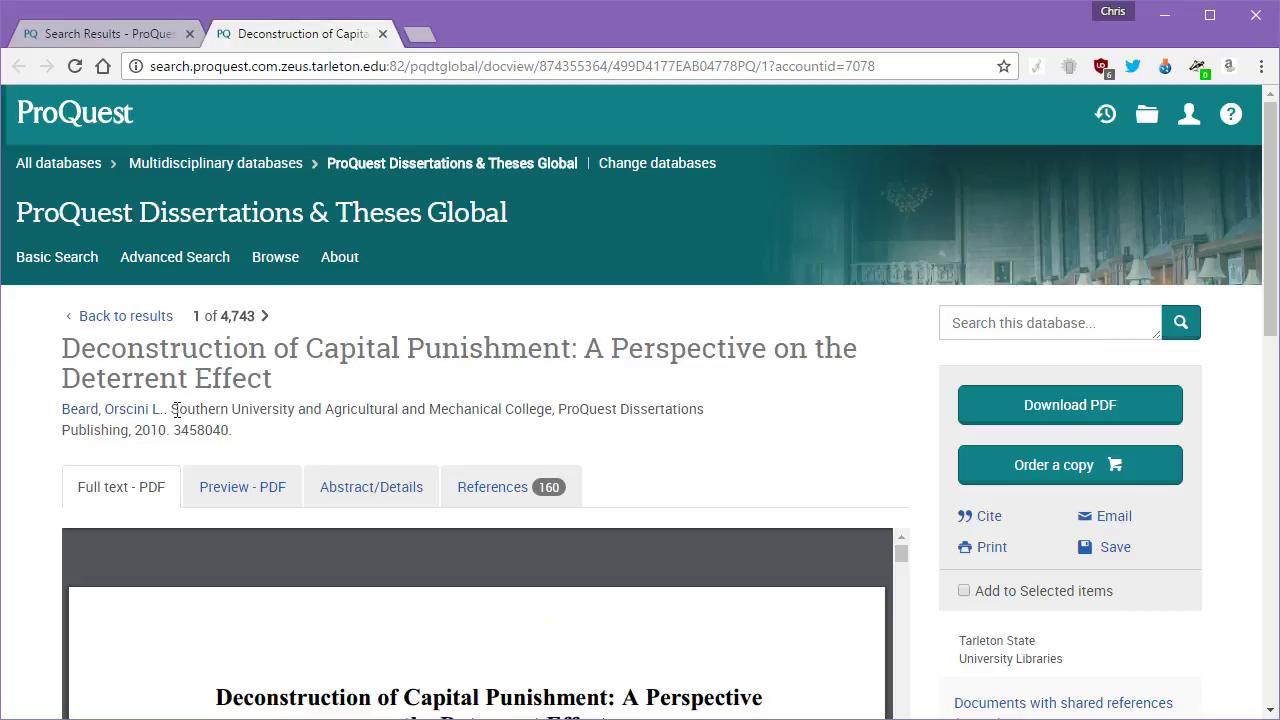
drag(175, 409, 465, 421)
click(465, 421)
scroll(691, 455, down, 2)
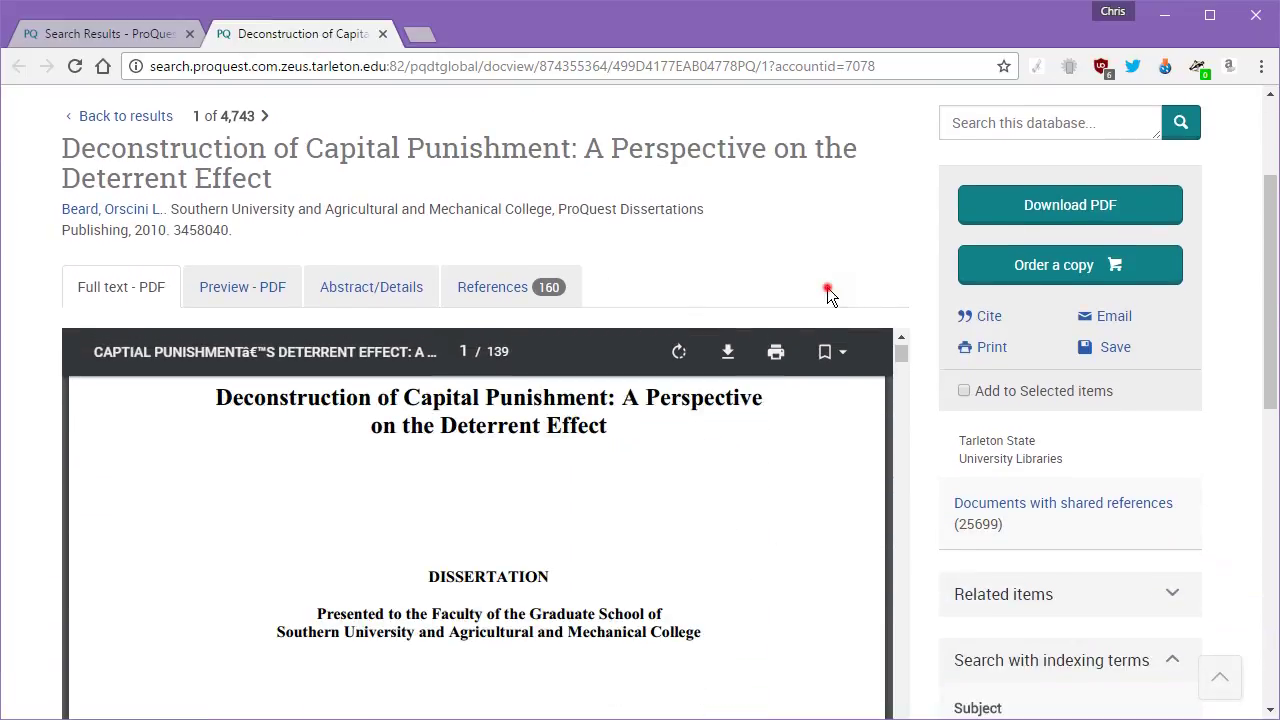
scroll(832, 296, down, 1)
scroll(865, 370, down, 2)
scroll(1062, 535, down, 3)
drag(418, 189, 562, 197)
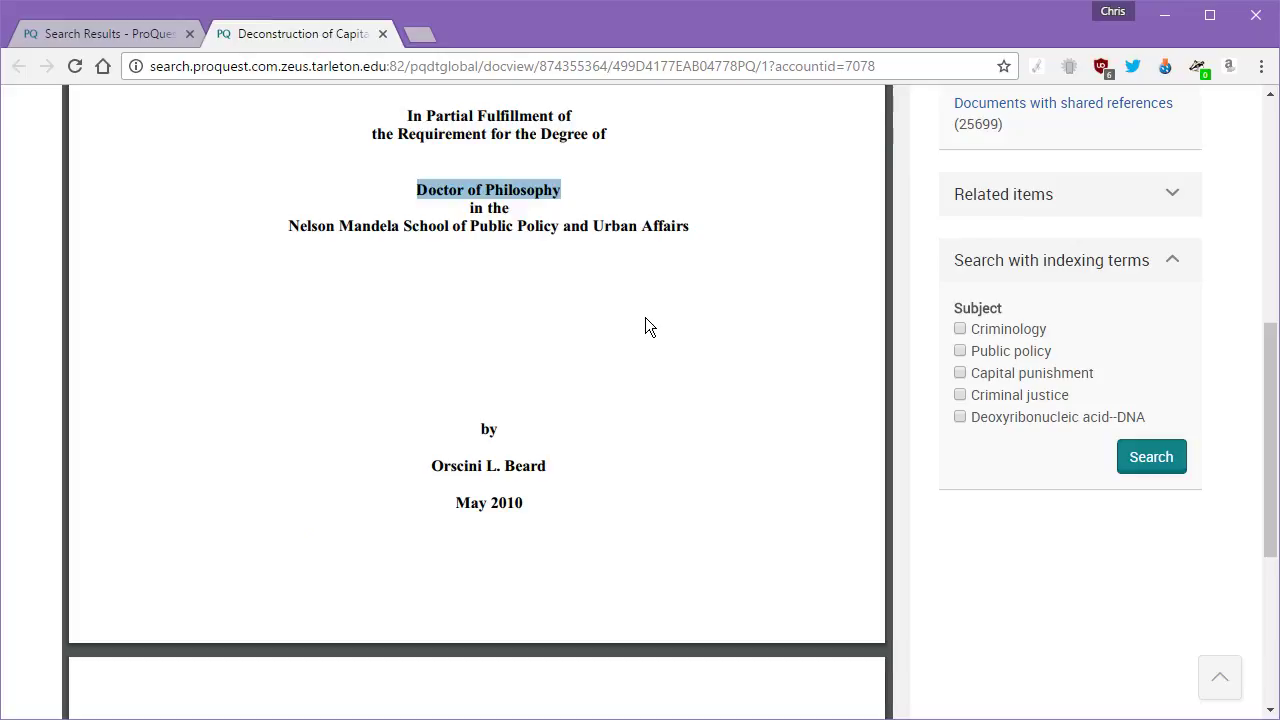
double_click(560, 195)
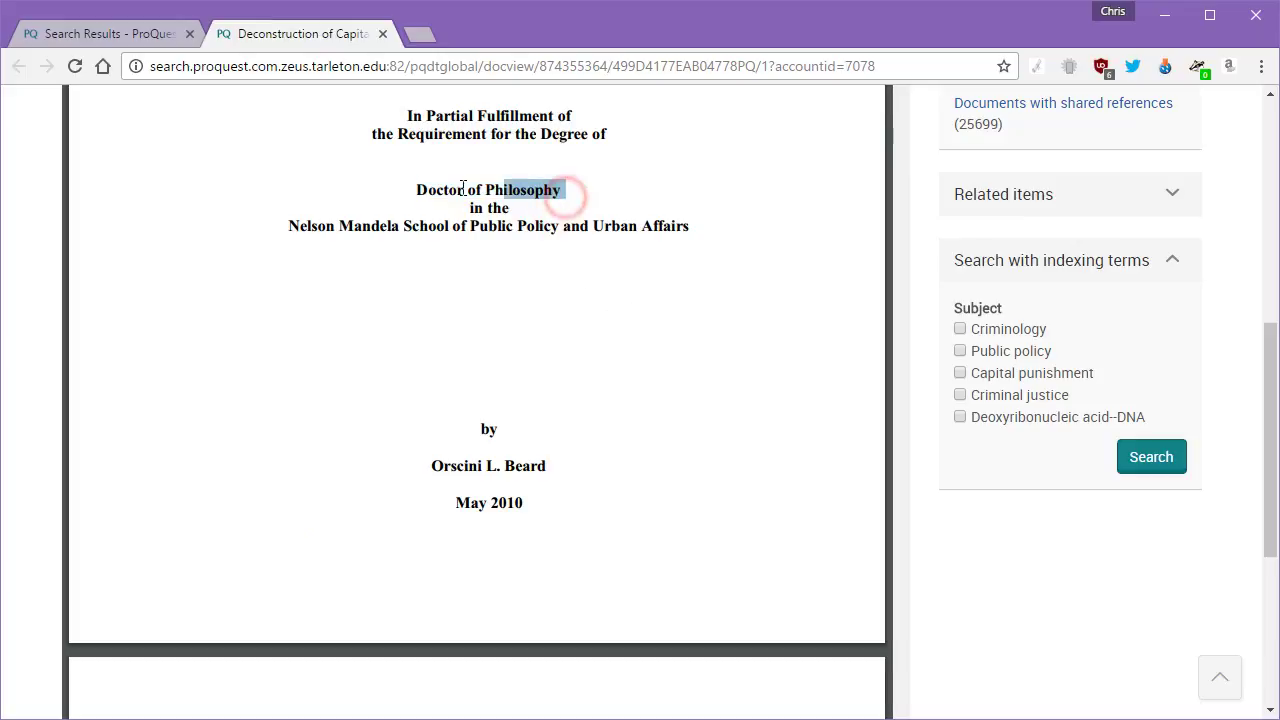
drag(461, 185, 418, 186)
click(504, 192)
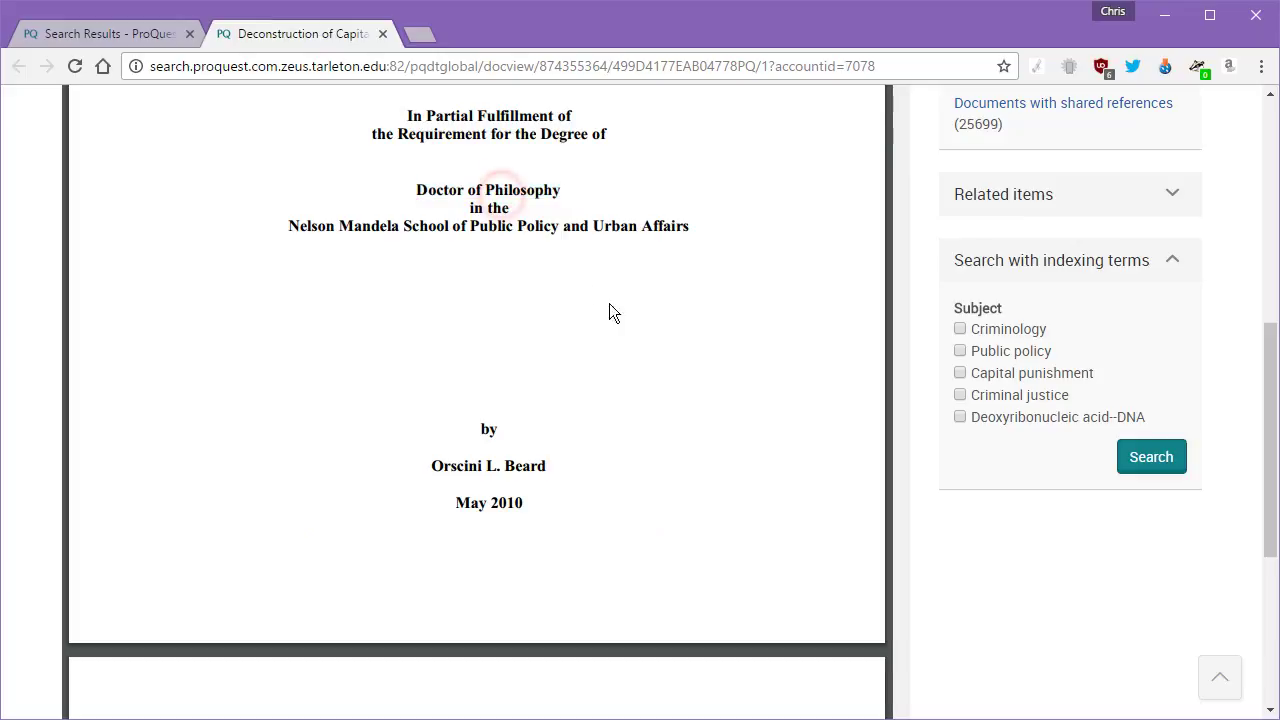
Scroll the PDF's opening pages and highlight the author's surname on the title page
scroll(641, 347, down, 6)
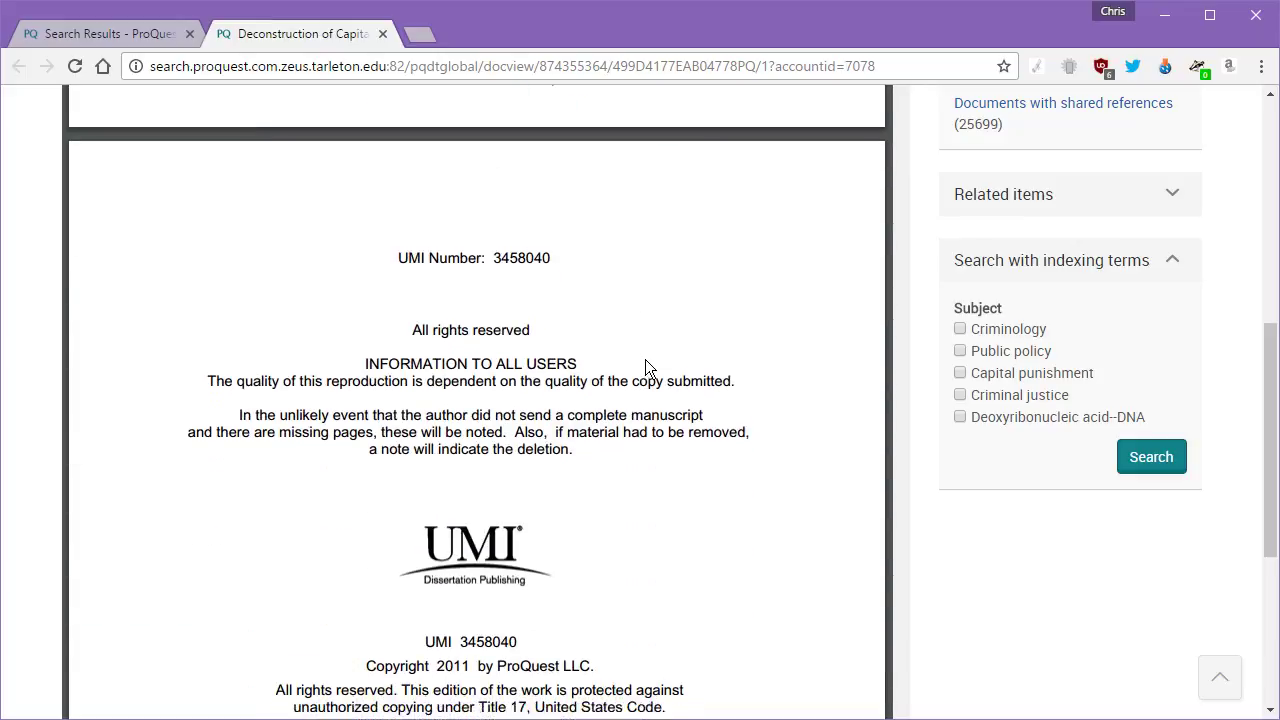
scroll(645, 362, down, 4)
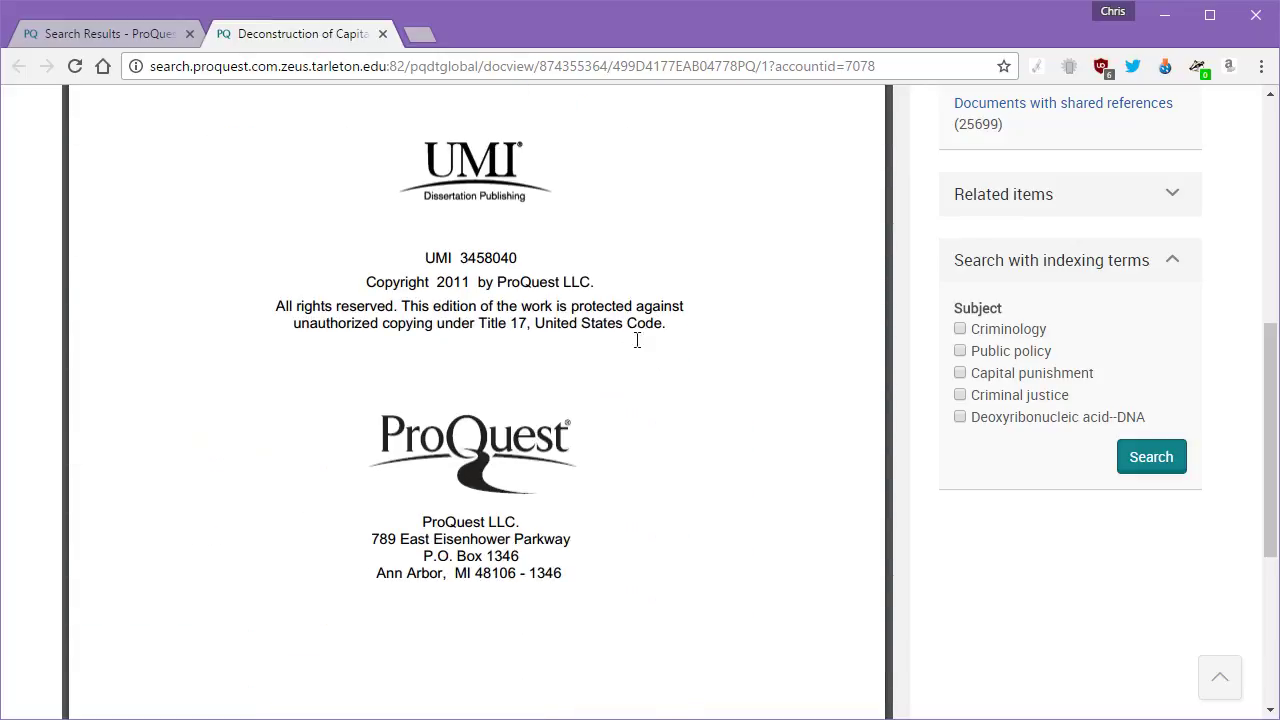
scroll(630, 340, up, 10)
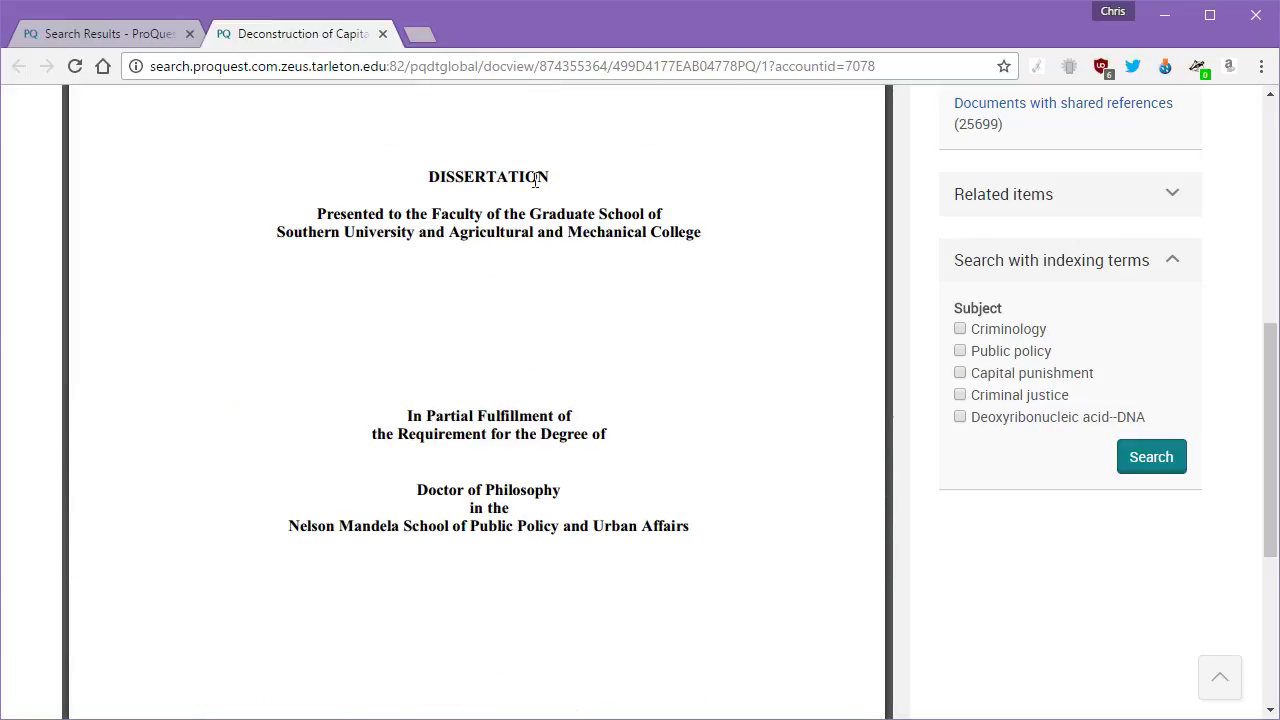
scroll(540, 280, up, 6)
scroll(580, 355, down, 4)
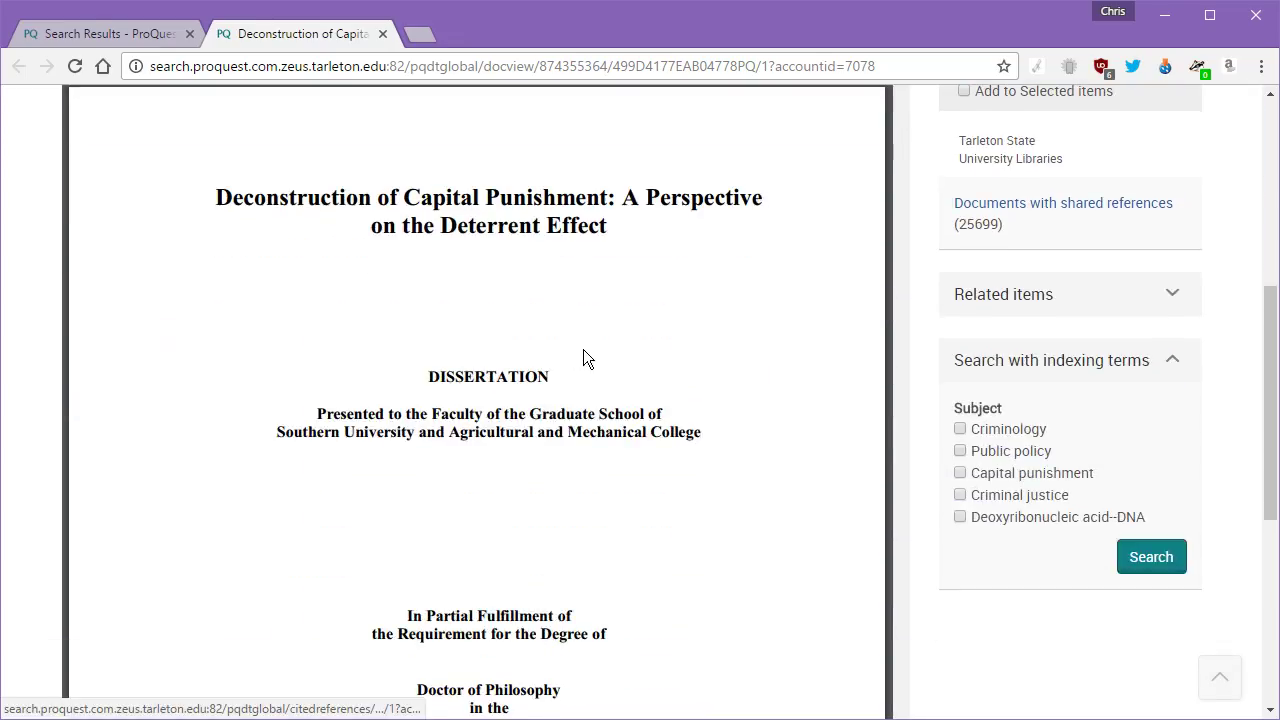
scroll(665, 360, down, 8)
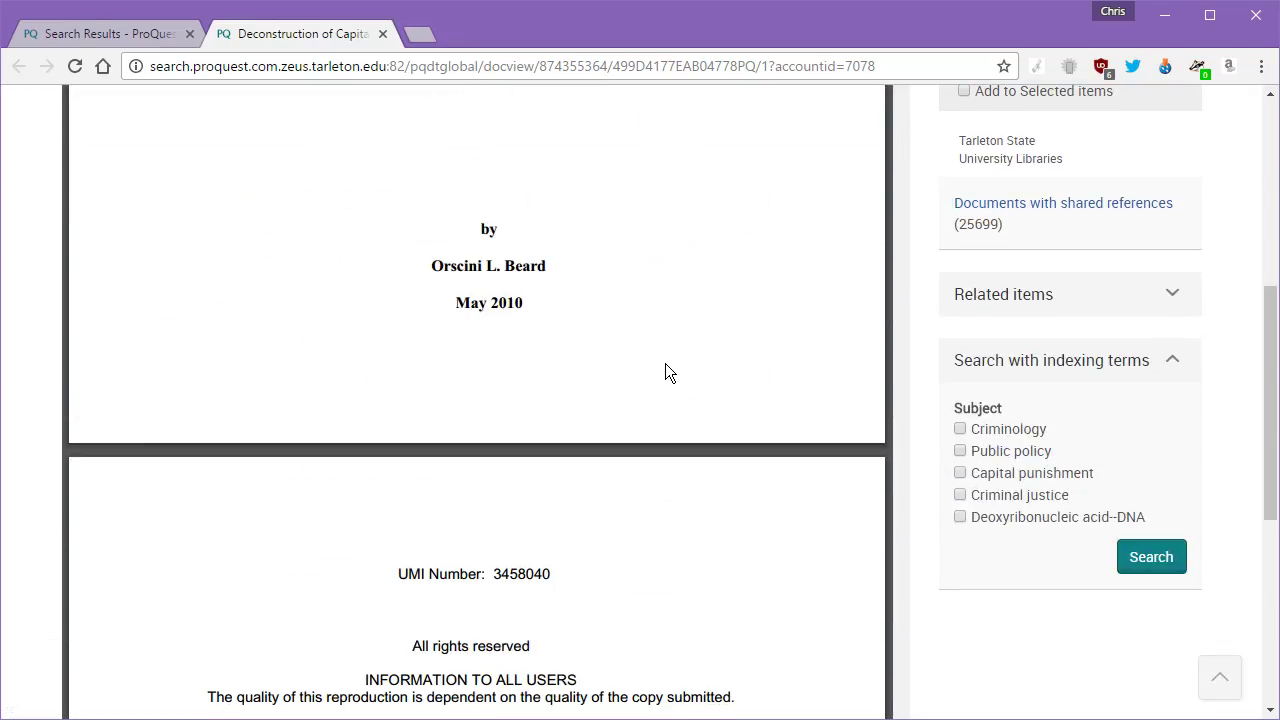
drag(554, 268, 513, 266)
click(535, 296)
Scroll and drag the PDF scrollbar down to the References section on page 109
scroll(751, 398, down, 10)
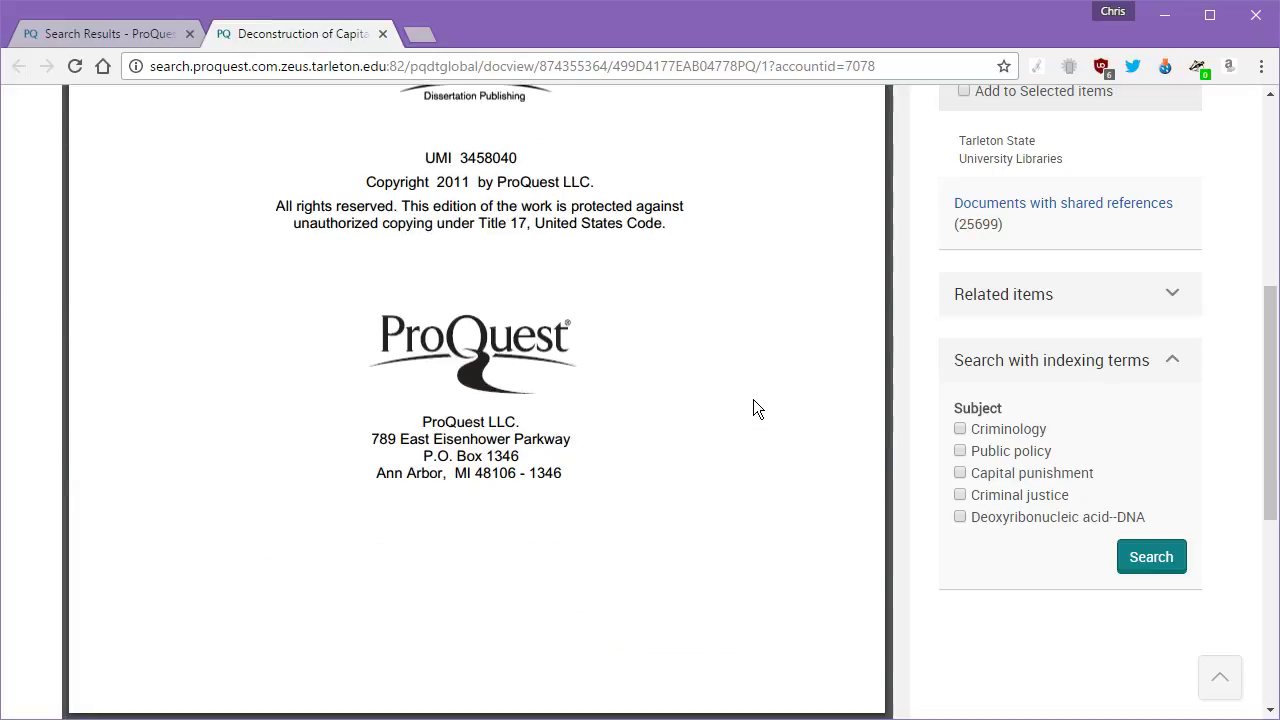
scroll(775, 402, down, 20)
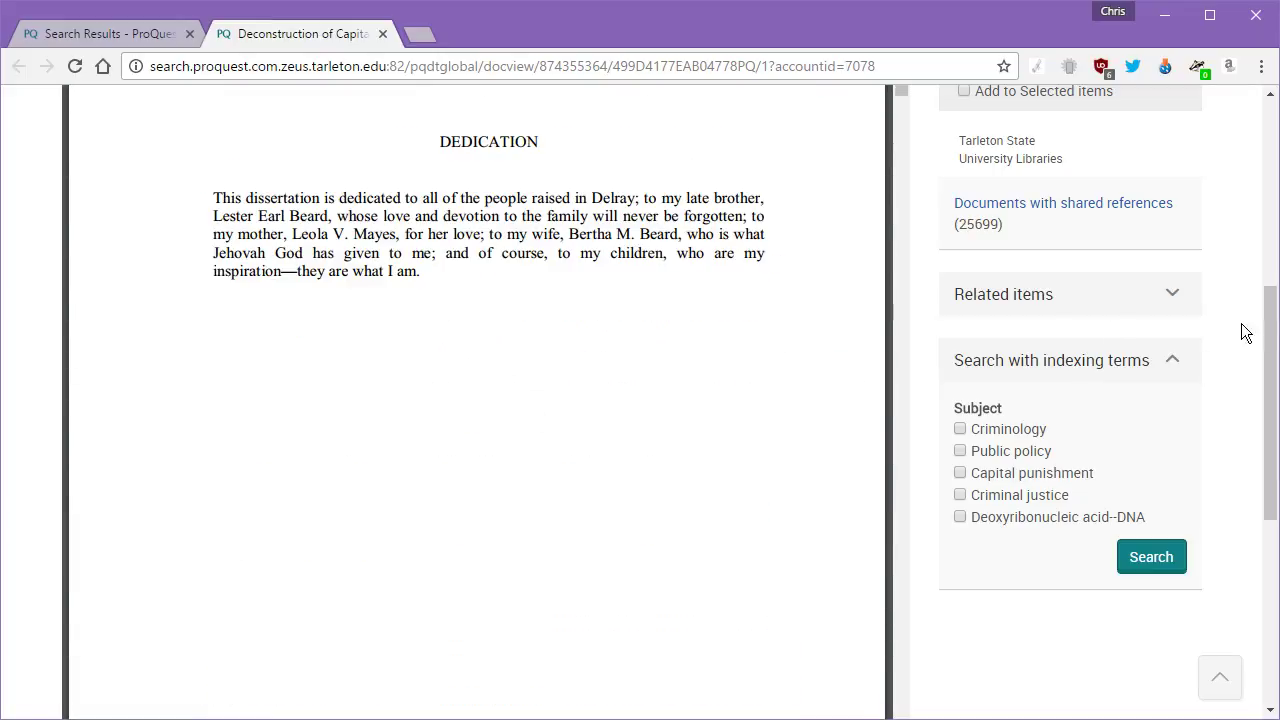
scroll(913, 345, down, 5)
click(907, 276)
scroll(905, 276, down, 15)
scroll(1003, 308, up, 3)
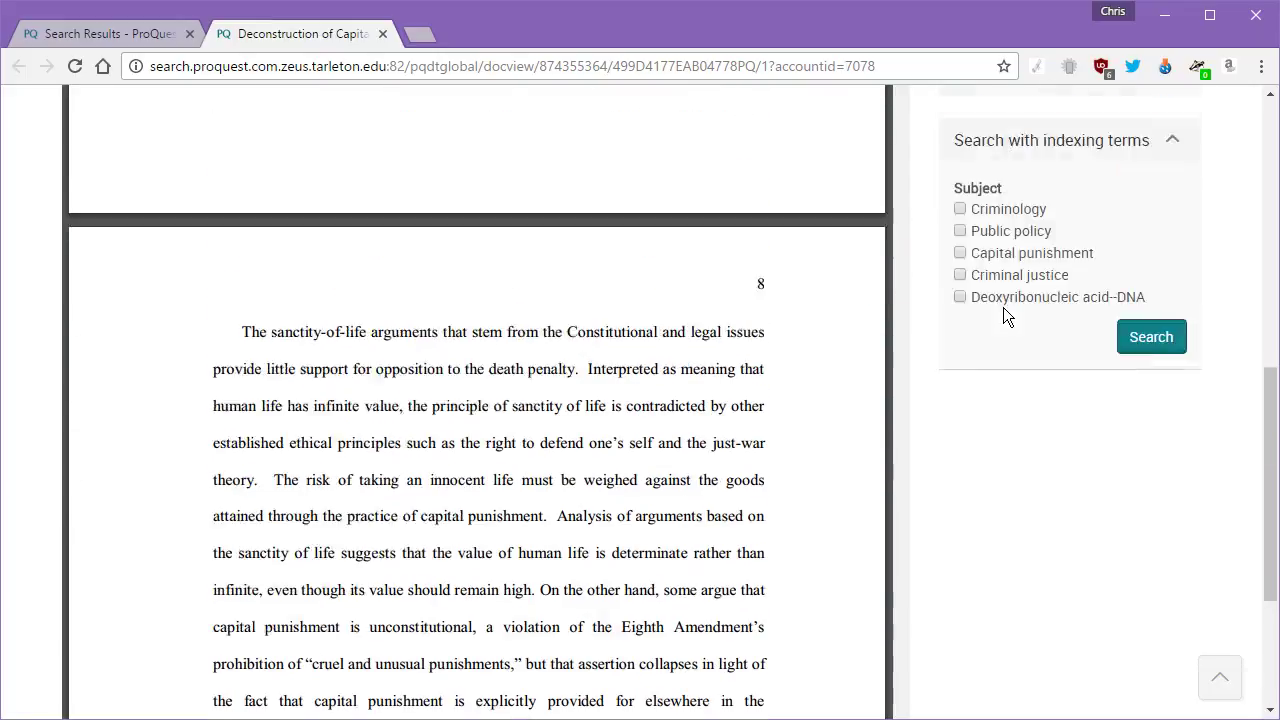
scroll(960, 290, up, 1)
scroll(907, 257, up, 5)
scroll(912, 300, up, 5)
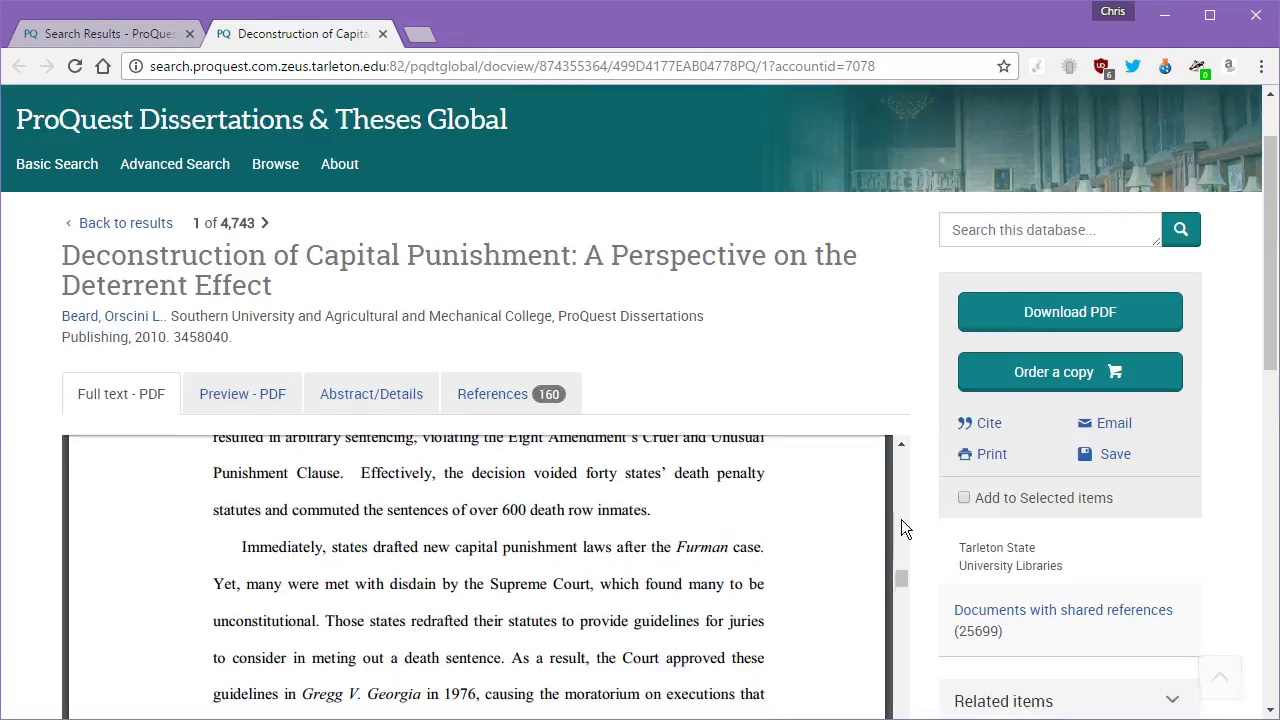
scroll(909, 620, down, 10)
scroll(995, 577, down, 5)
drag(903, 201, 905, 647)
scroll(927, 598, down, 4)
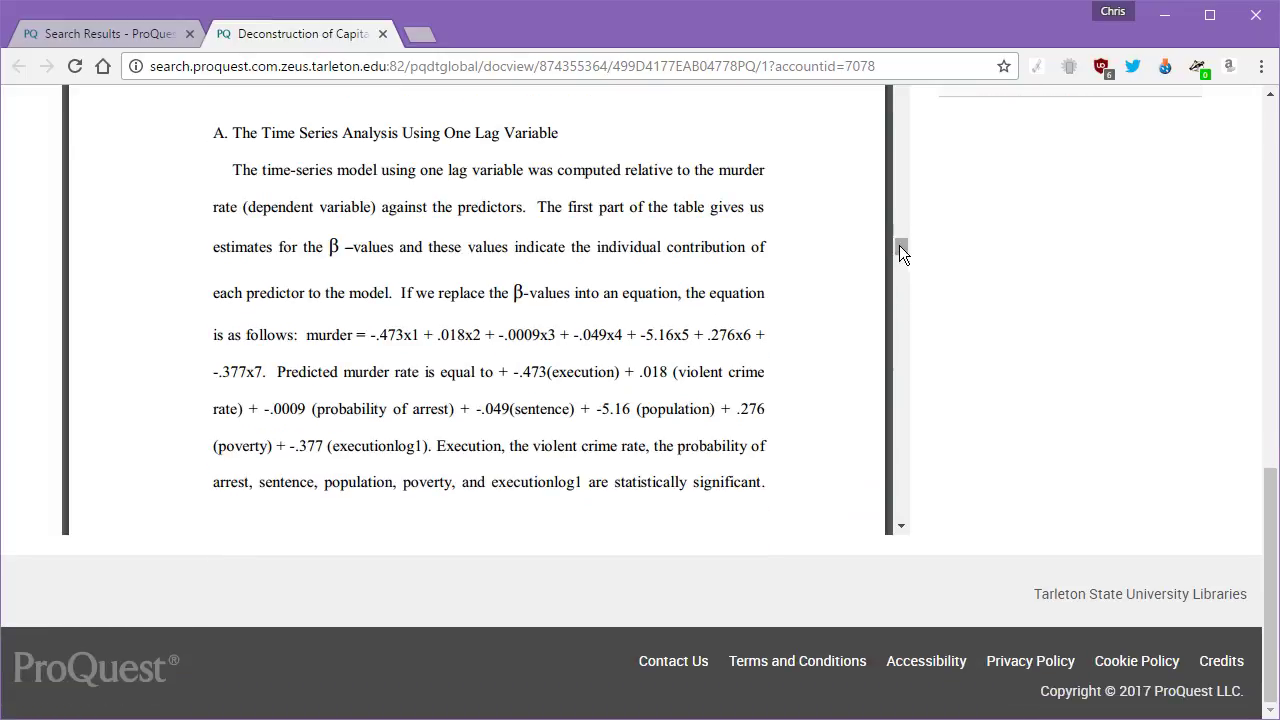
drag(899, 245, 915, 375)
Highlight the first references, including the 1998 Arthur article and the Bailey deterrence entry
scroll(989, 365, up, 1)
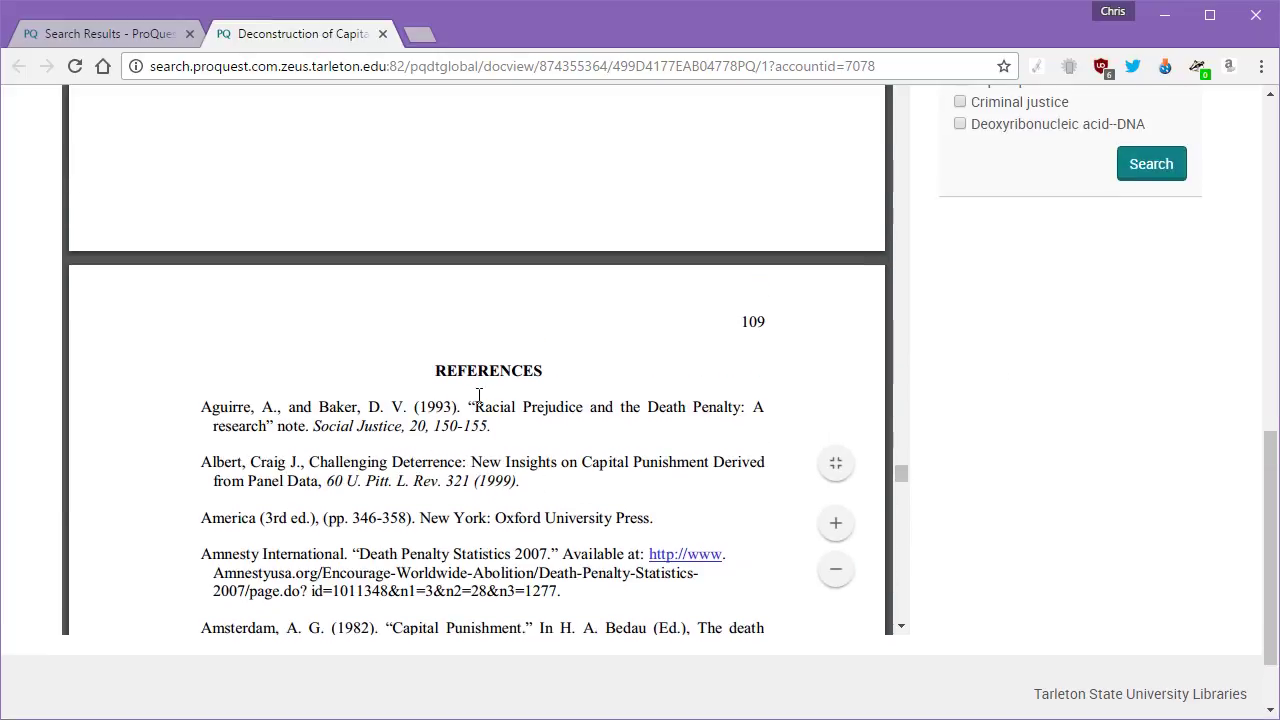
drag(474, 408, 524, 489)
scroll(535, 495, down, 3)
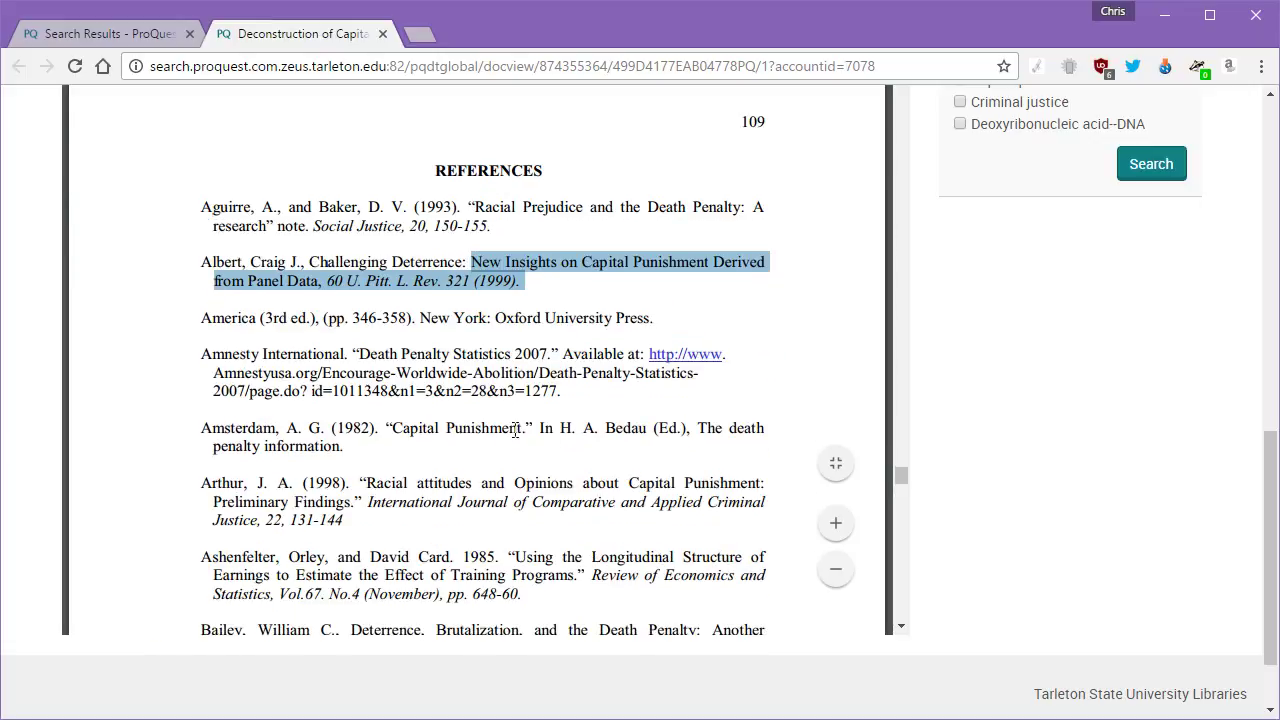
scroll(457, 466, down, 1)
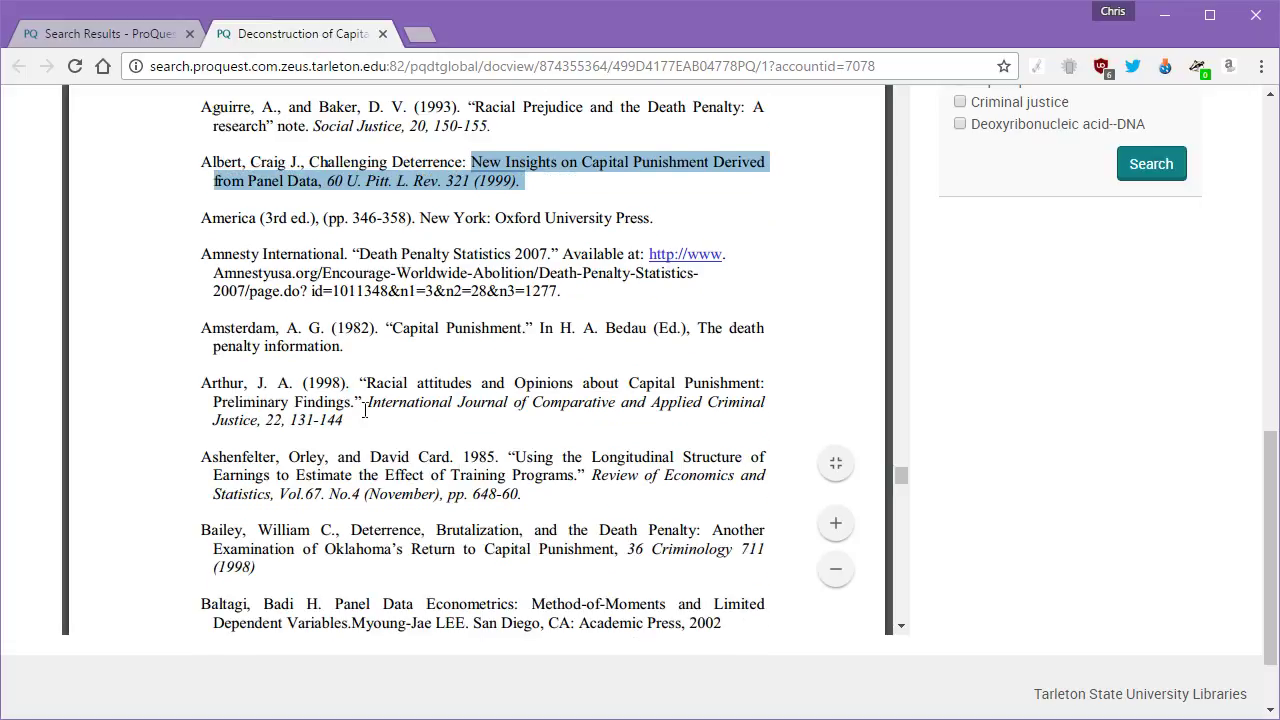
drag(359, 382, 348, 424)
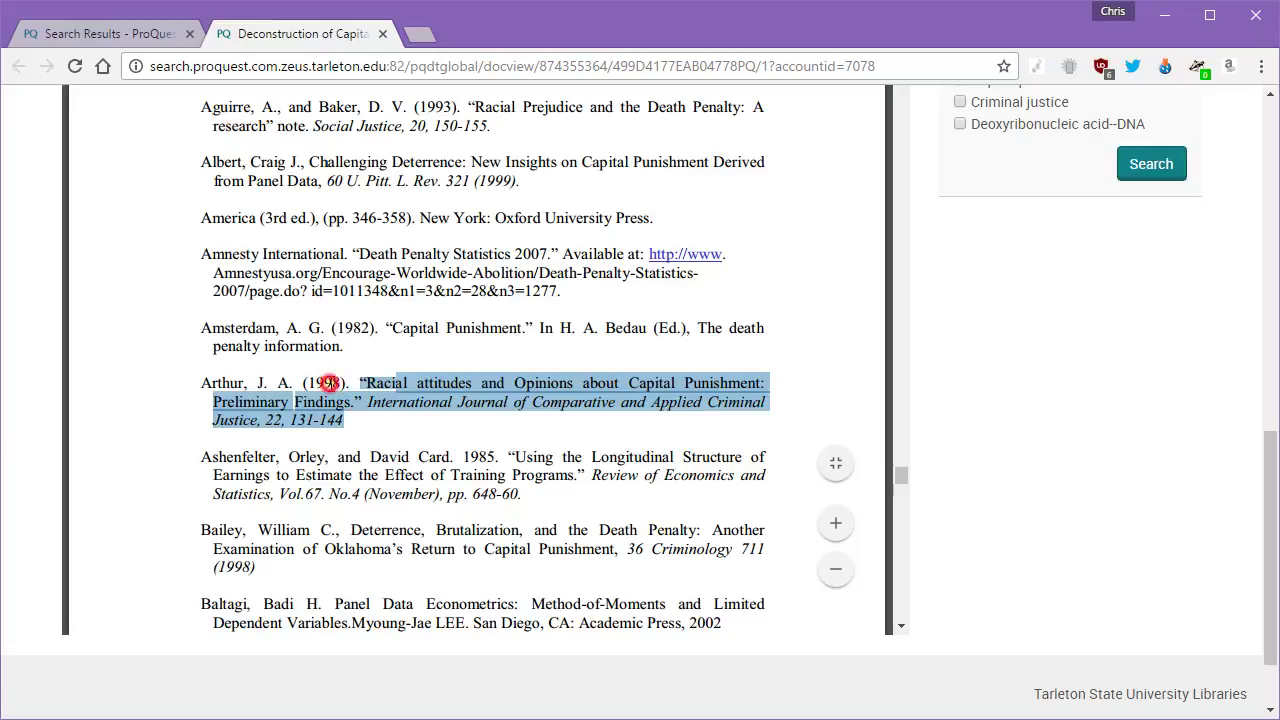
double_click(330, 384)
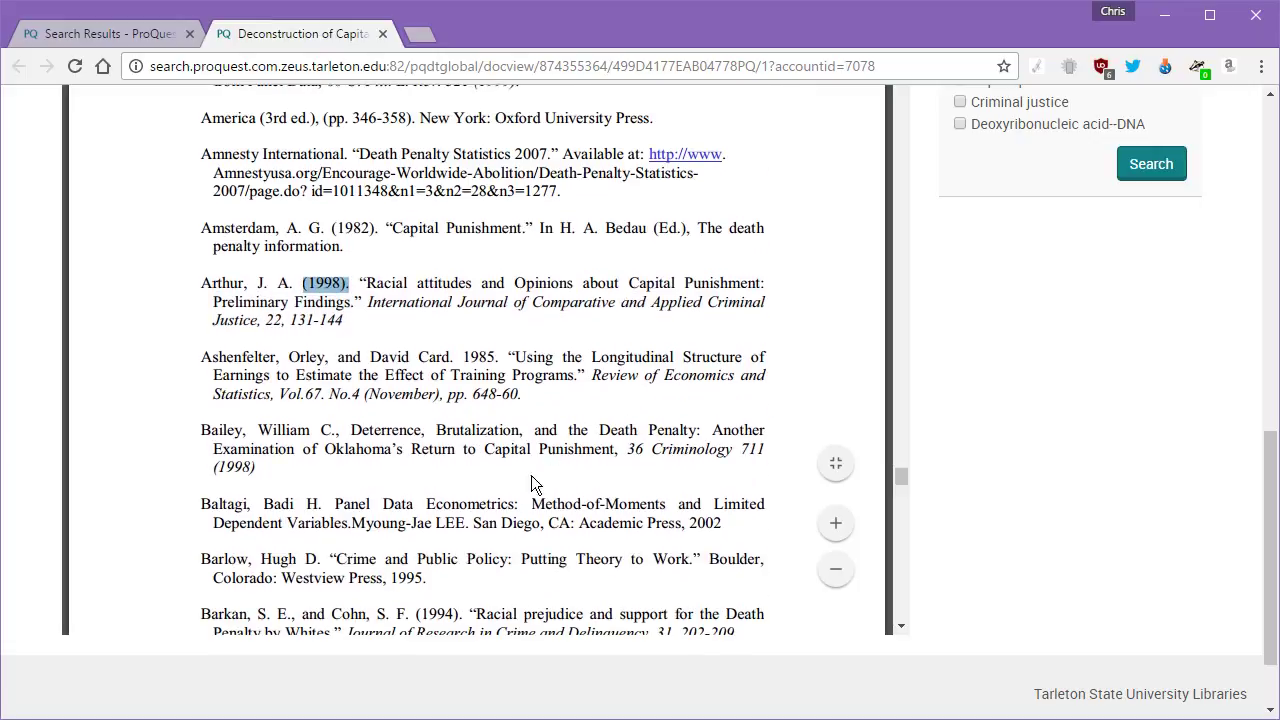
drag(204, 430, 703, 420)
click(457, 434)
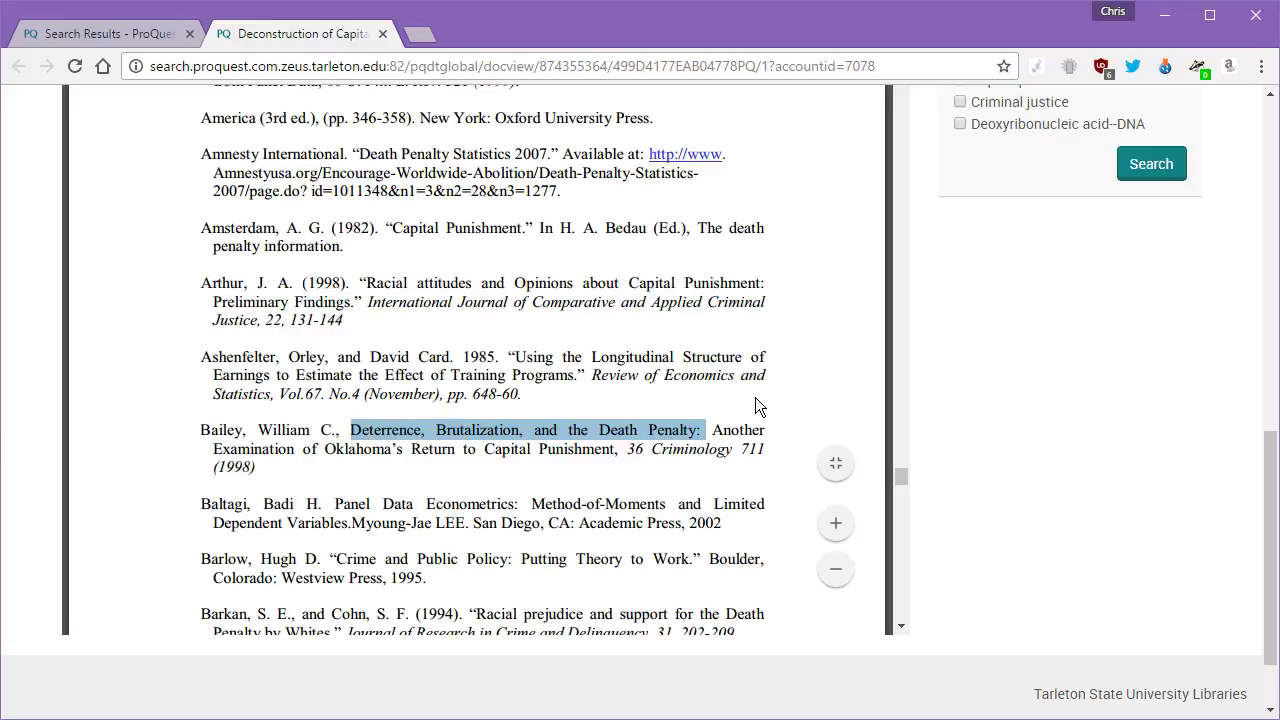
Scroll past the Bentham entries to page 110 and select a Bohm 1987 reference
scroll(729, 398, down, 1)
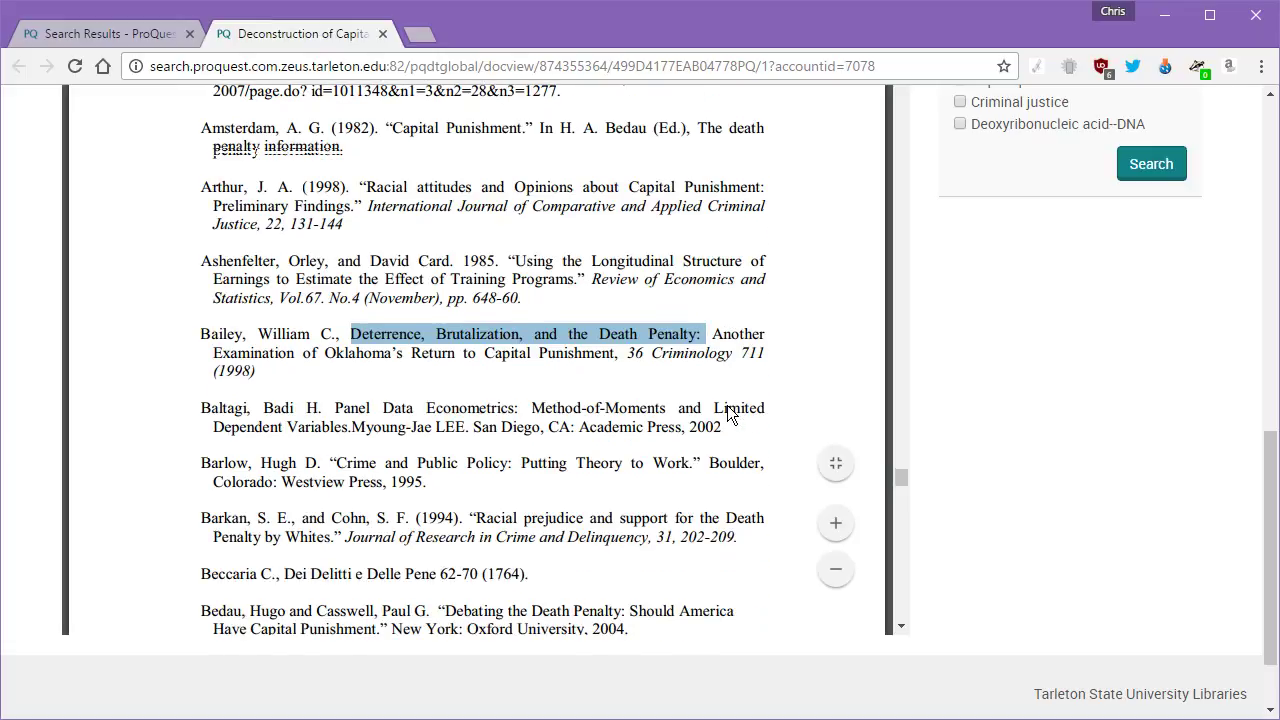
scroll(729, 412, down, 1)
scroll(739, 418, down, 1)
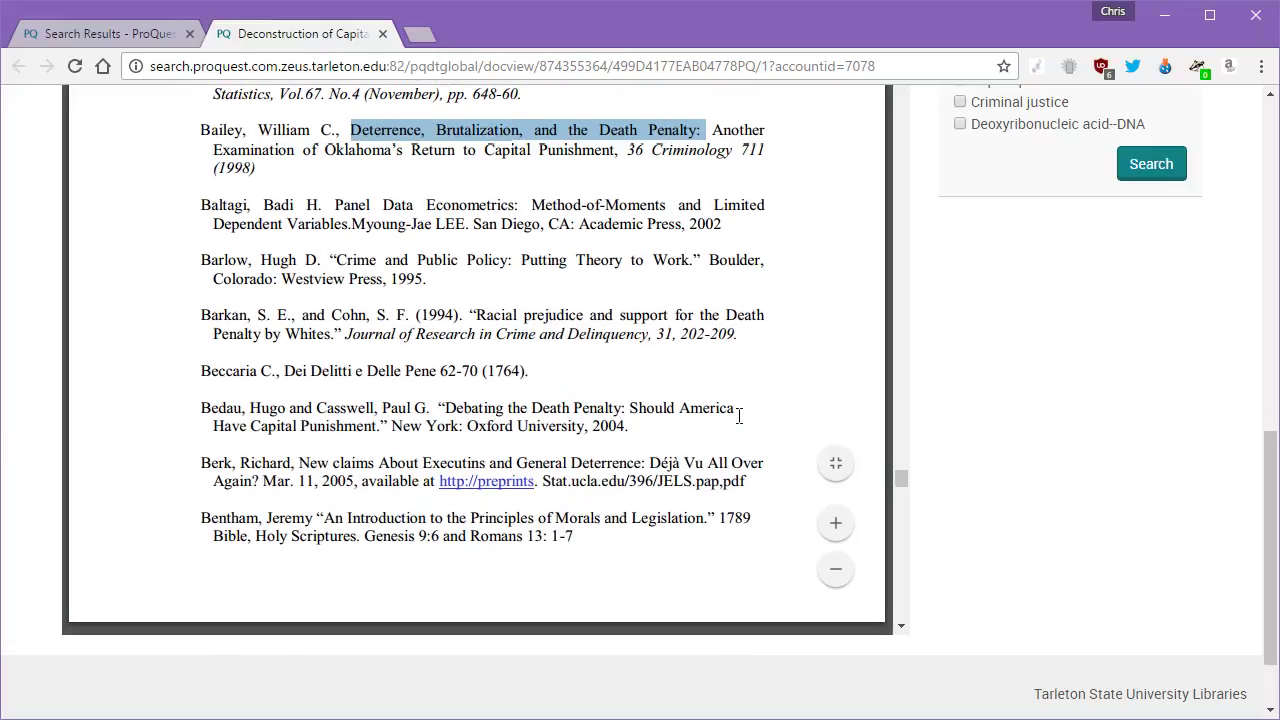
scroll(733, 403, down, 1)
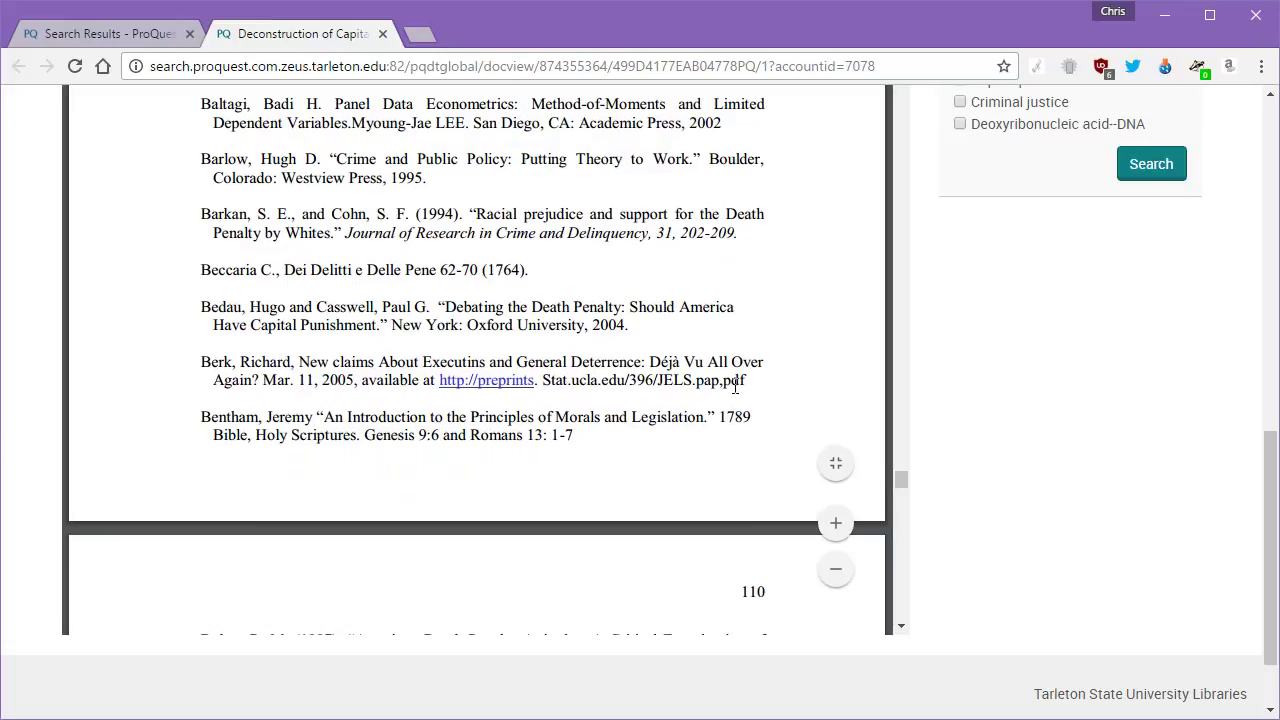
scroll(371, 357, down, 2)
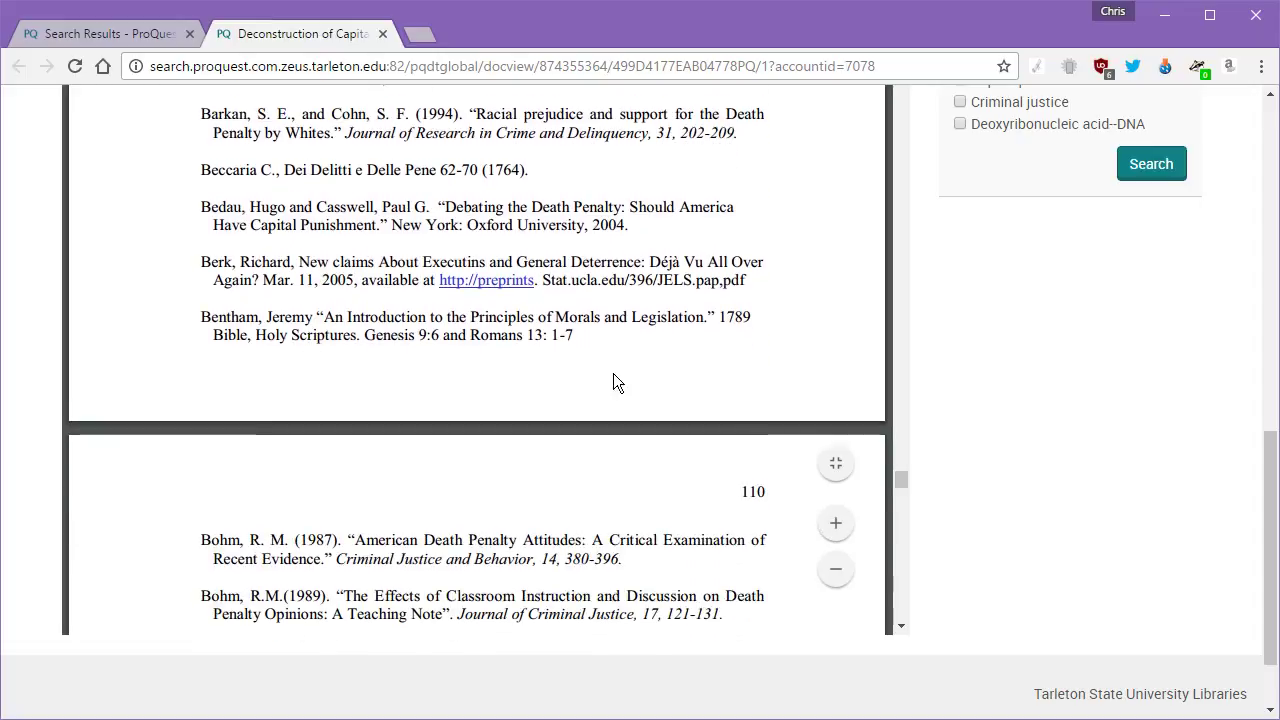
scroll(685, 391, down, 1)
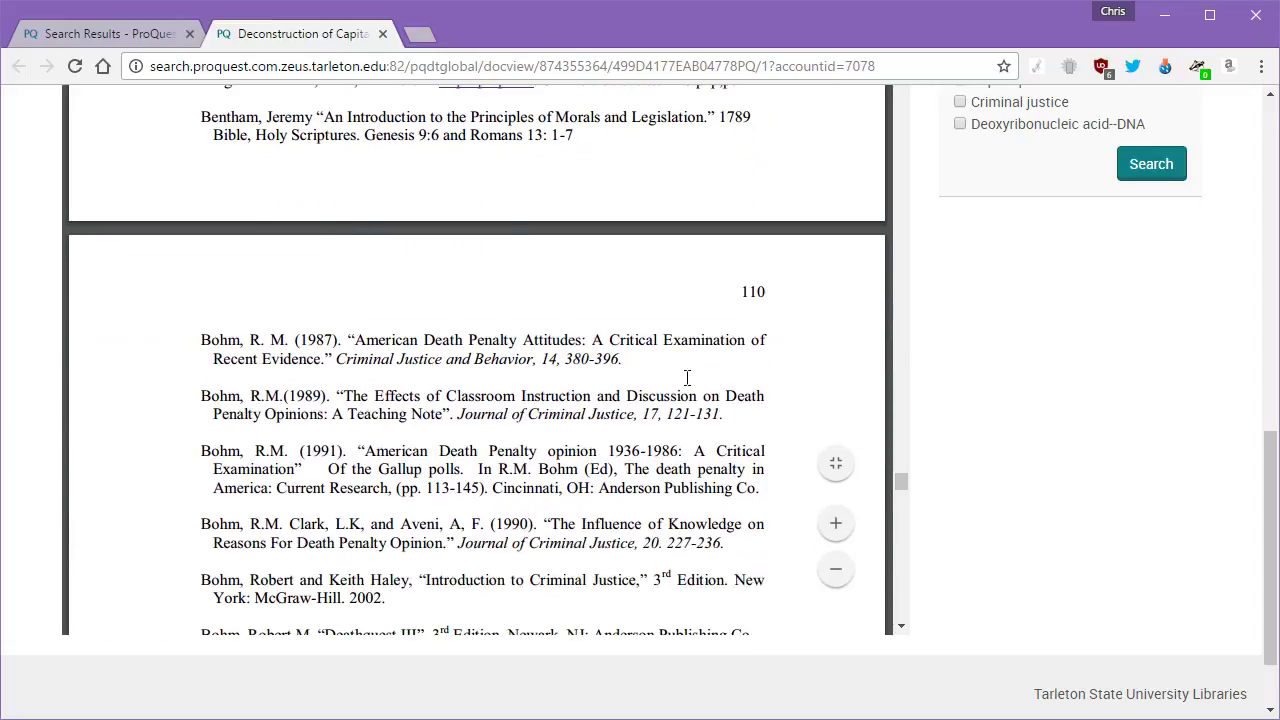
drag(622, 358, 348, 336)
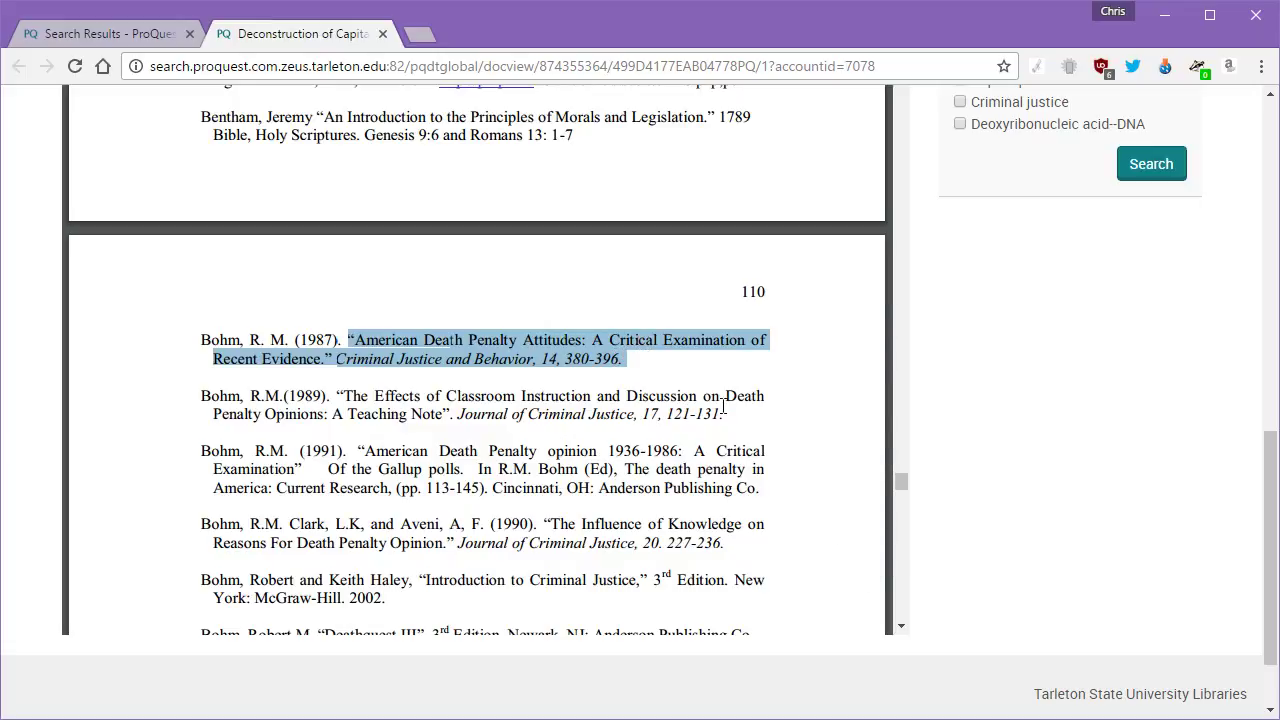
Scroll onward through the references, highlighting the Del entry's first author
scroll(723, 407, down, 5)
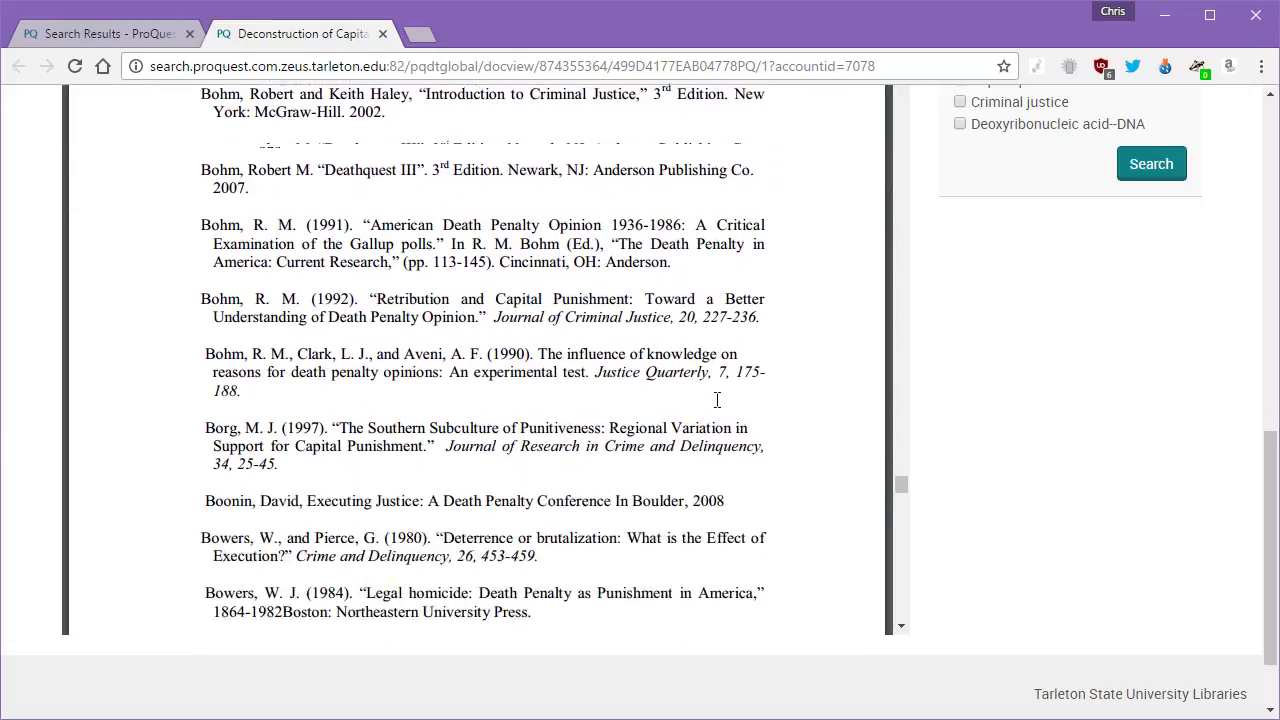
scroll(717, 400, down, 10)
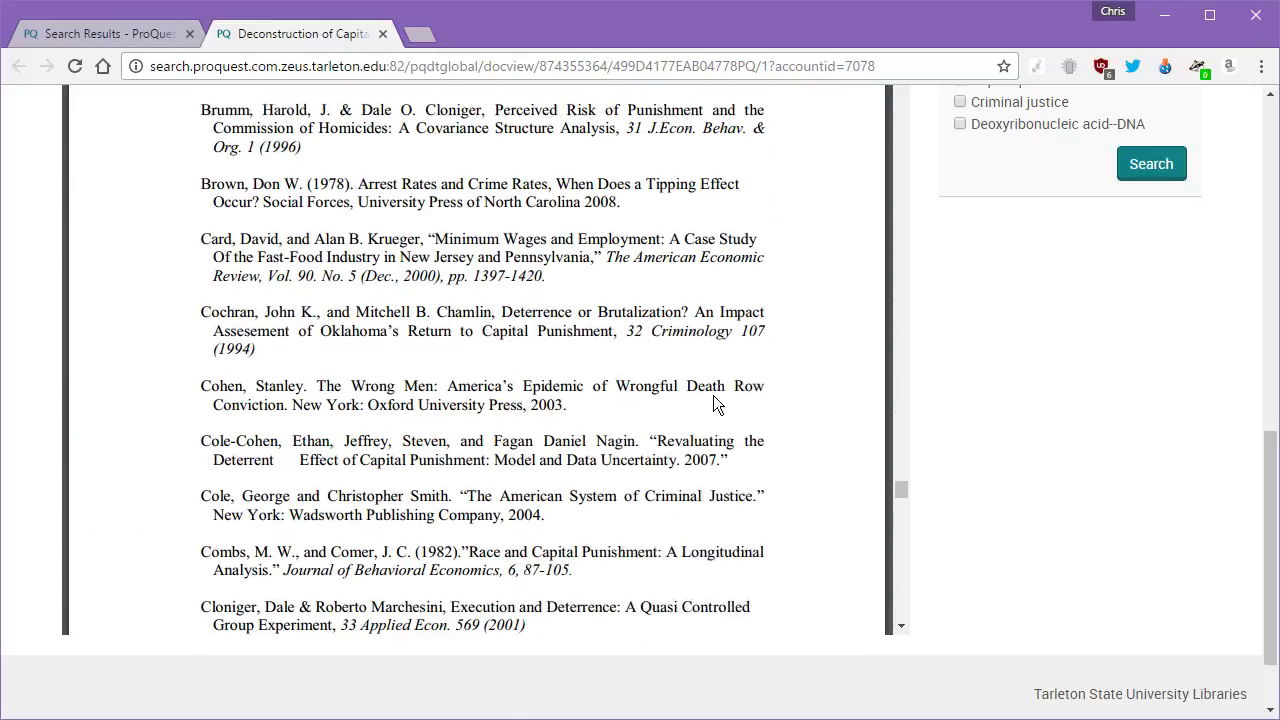
scroll(713, 395, down, 8)
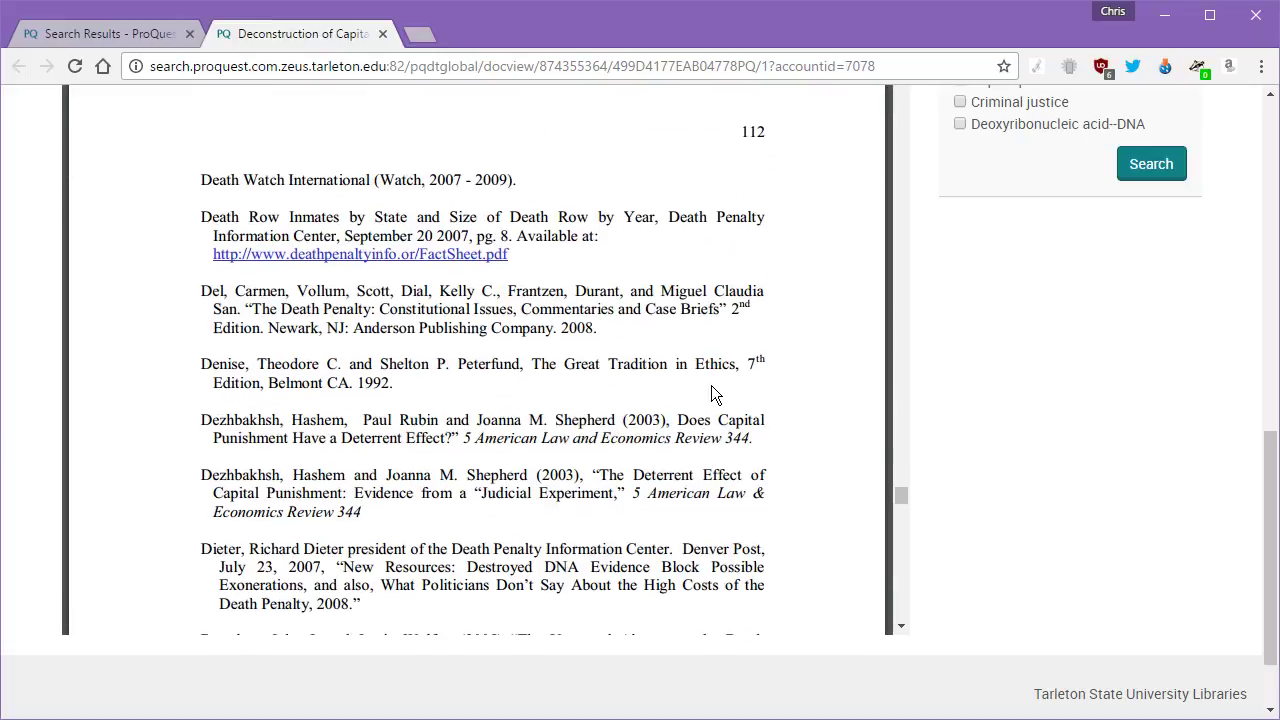
scroll(711, 386, down, 4)
scroll(705, 386, up, 4)
drag(203, 288, 294, 290)
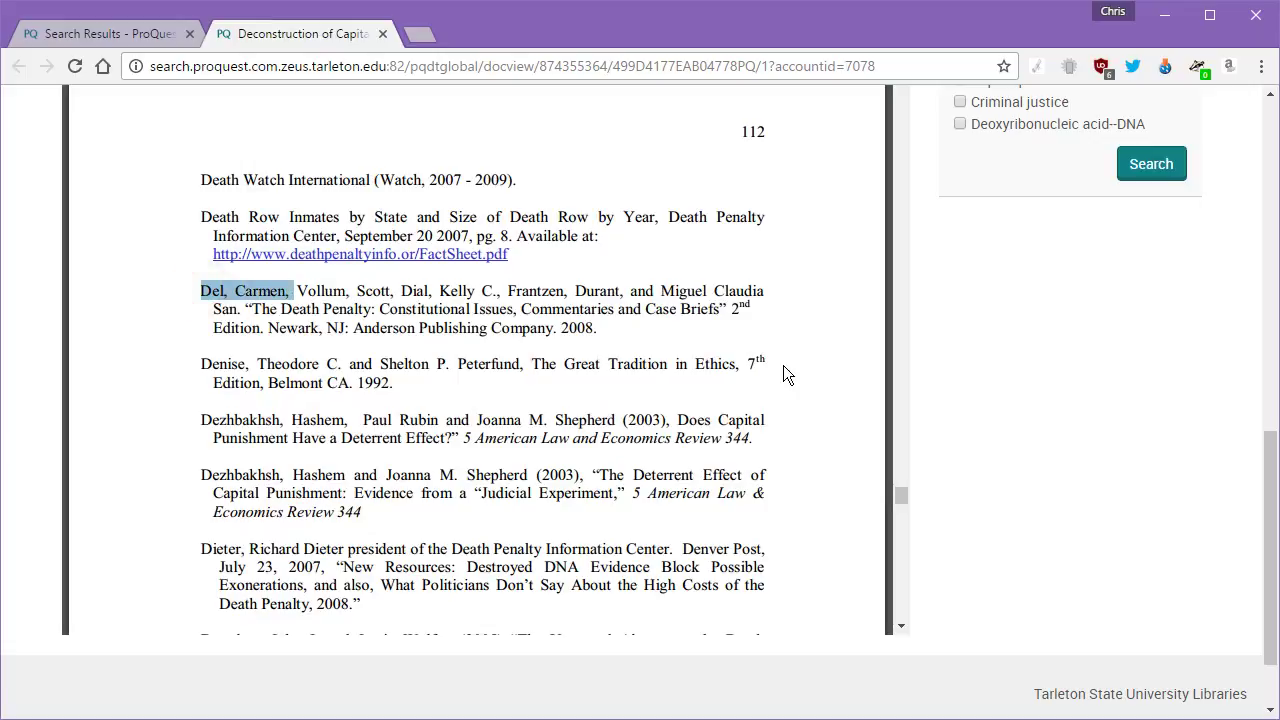
scroll(738, 344, down, 3)
scroll(738, 344, down, 5)
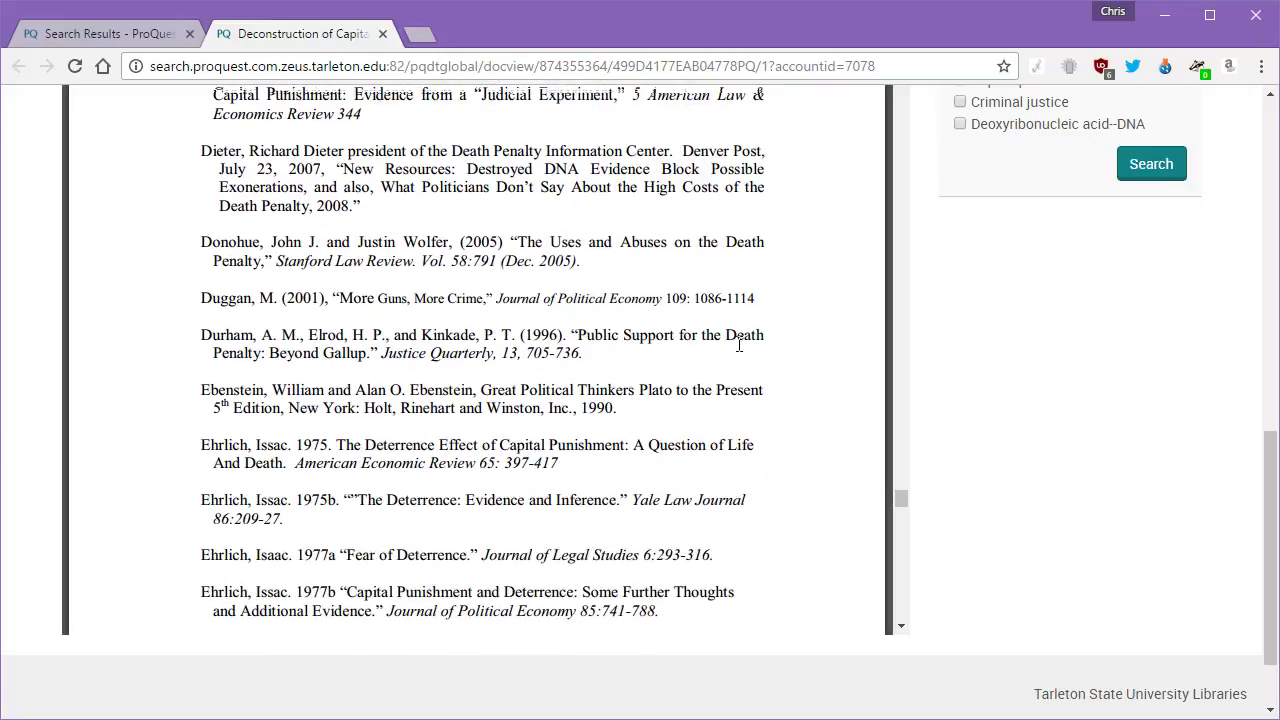
scroll(740, 348, down, 3)
scroll(735, 342, down, 4)
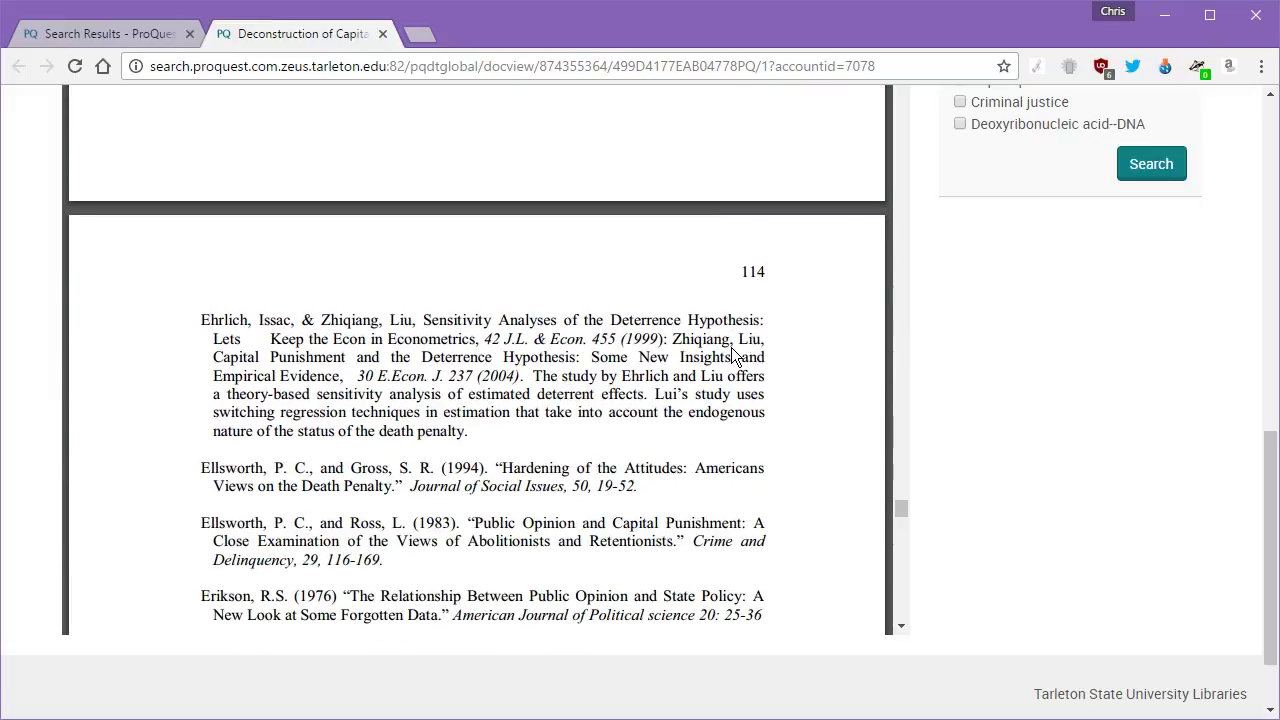
scroll(735, 350, down, 2)
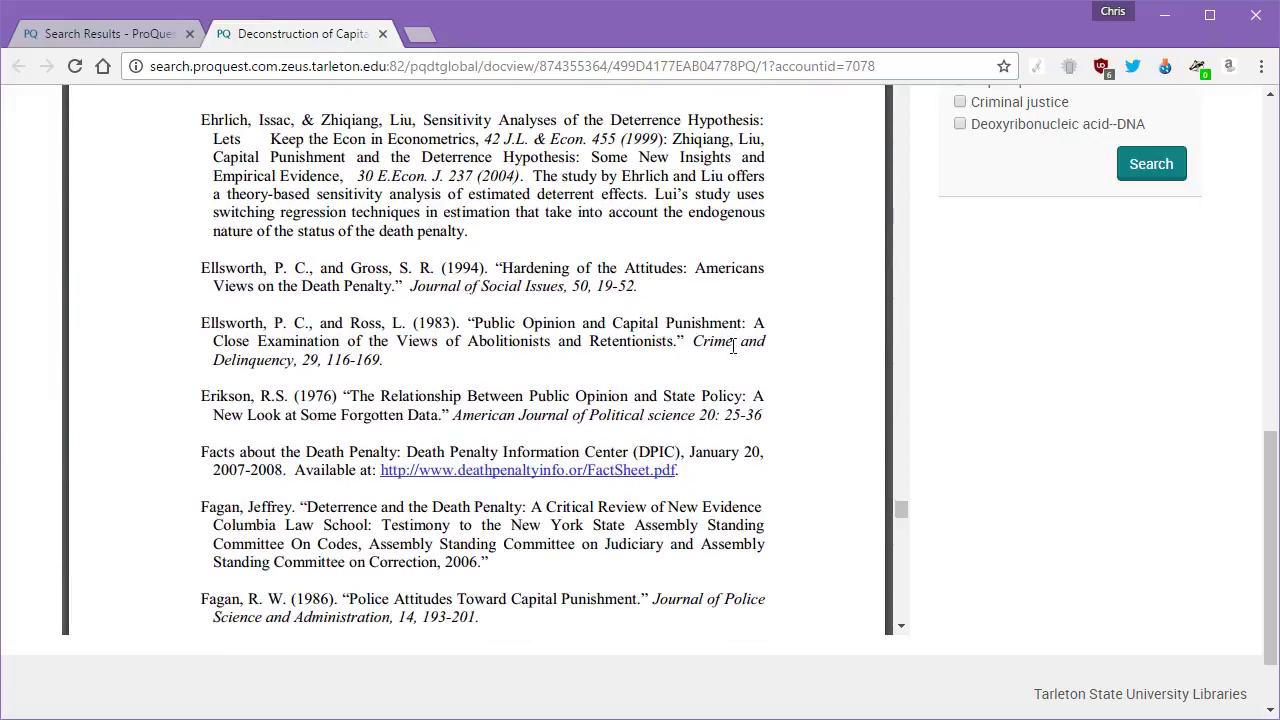
scroll(507, 404, down, 2)
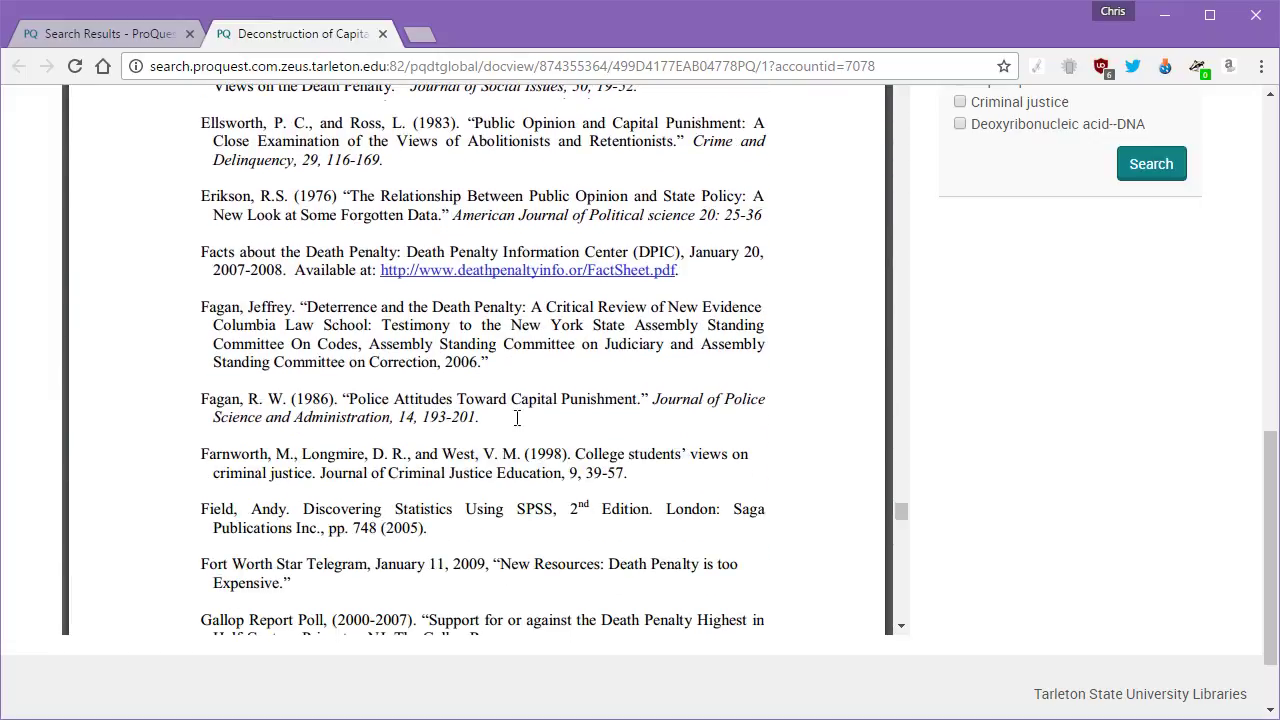
Highlight the Death Penalty Information Center fact sheet and the 1986 'Police Attitudes Toward Capital Punishment' reference
drag(683, 268, 201, 252)
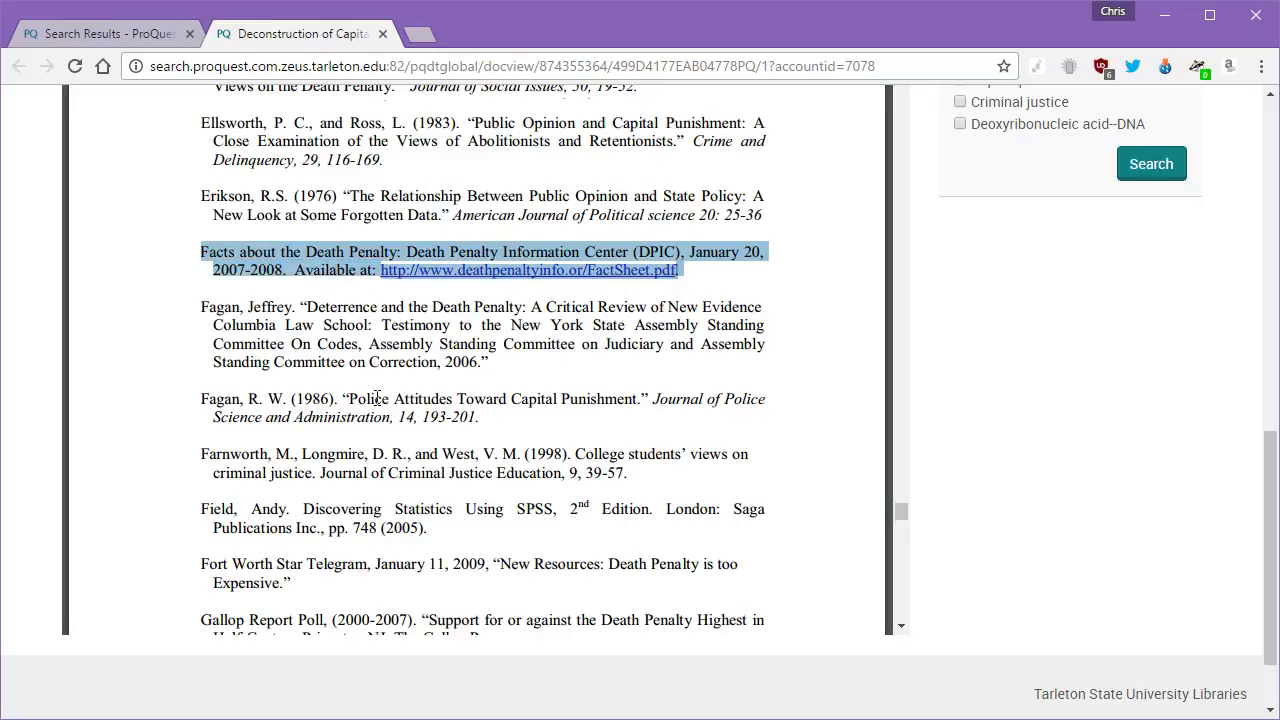
click(662, 398)
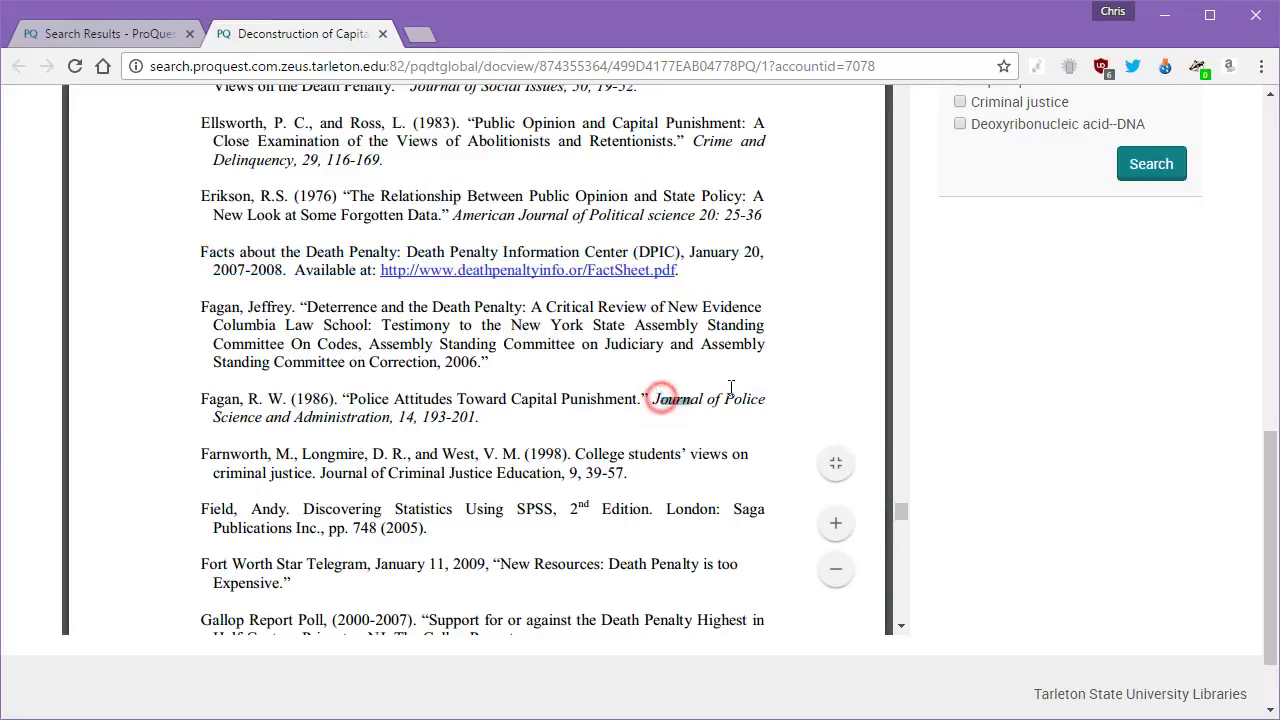
drag(650, 398, 470, 417)
click(482, 417)
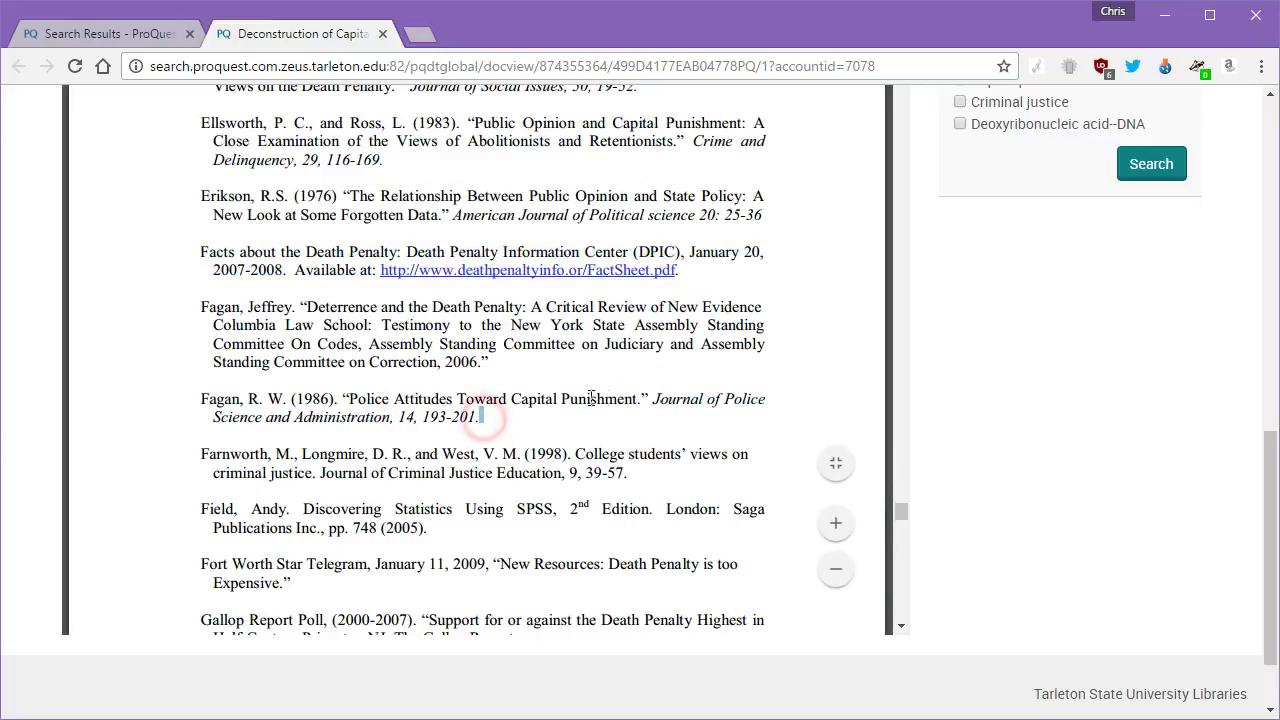
drag(648, 398, 343, 398)
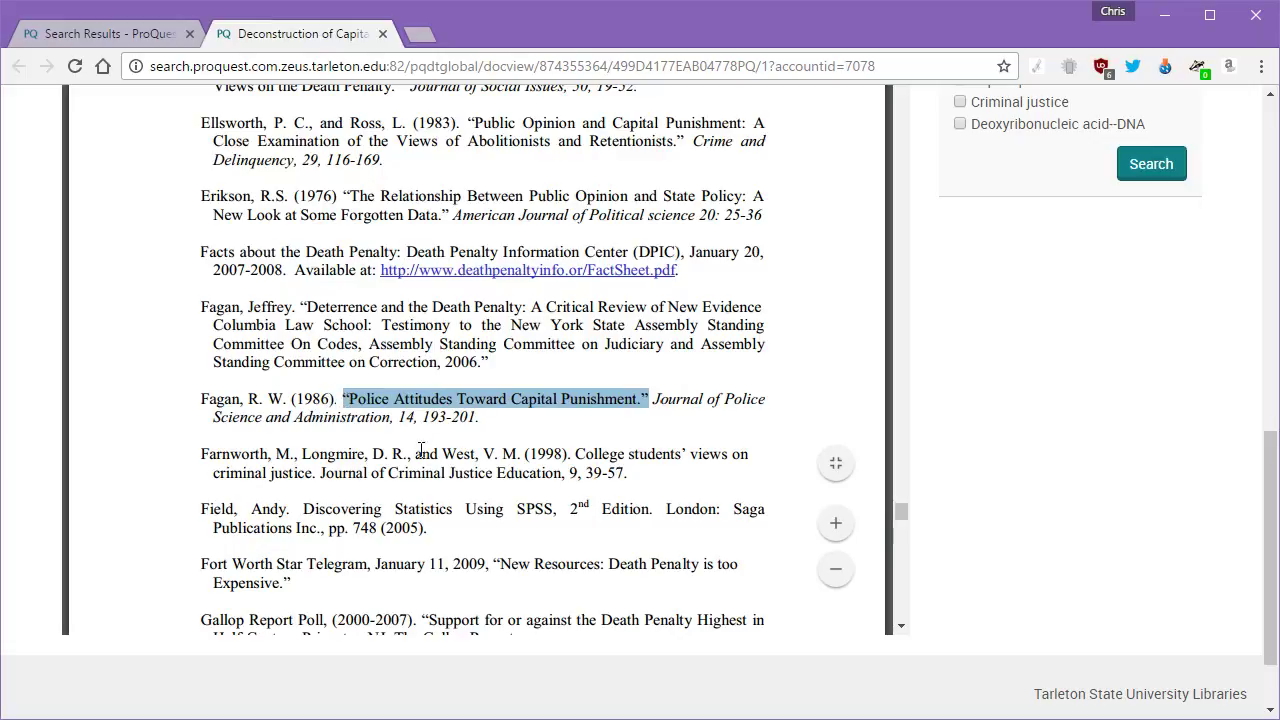
double_click(310, 400)
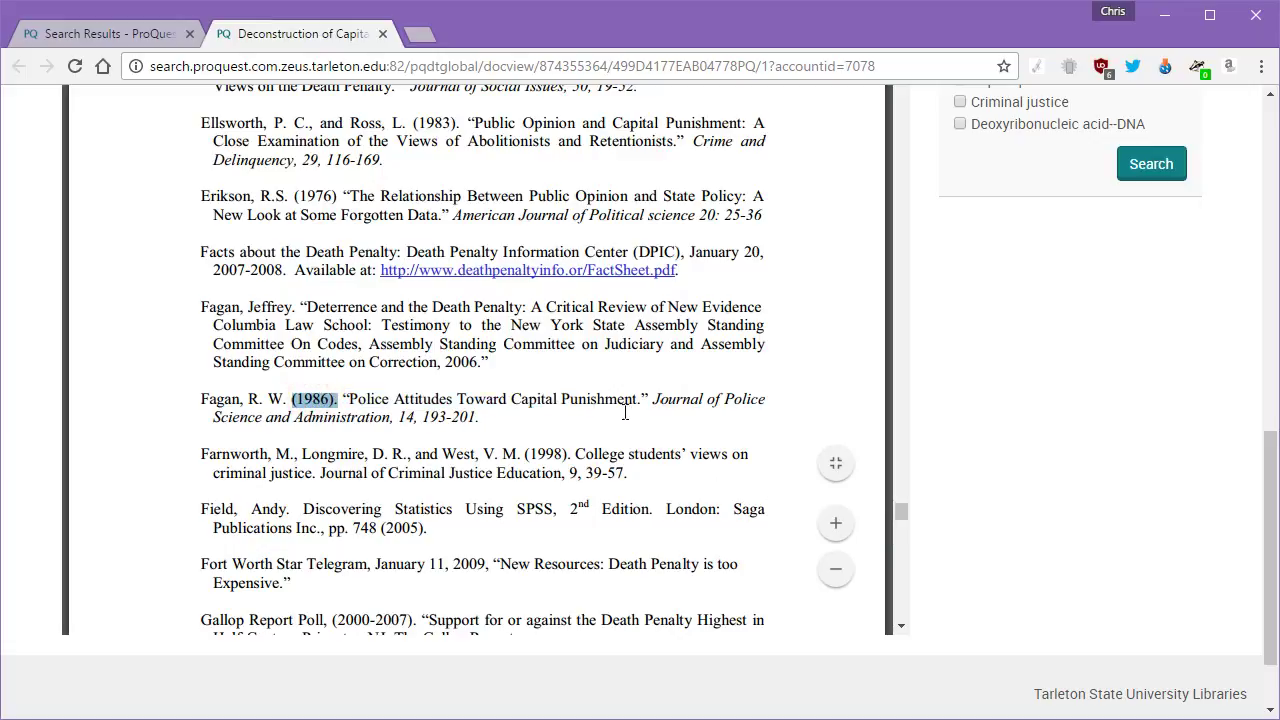
drag(509, 410, 198, 406)
click(308, 400)
scroll(667, 452, down, 1)
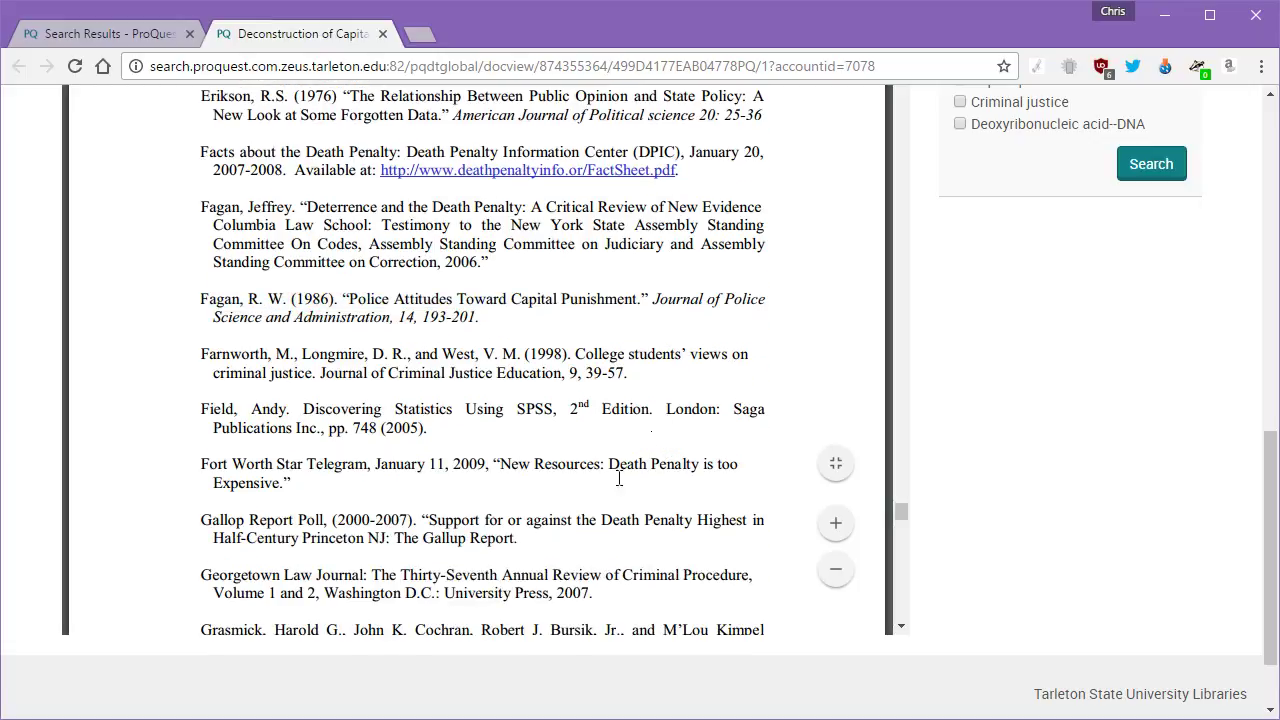
scroll(619, 478, down, 1)
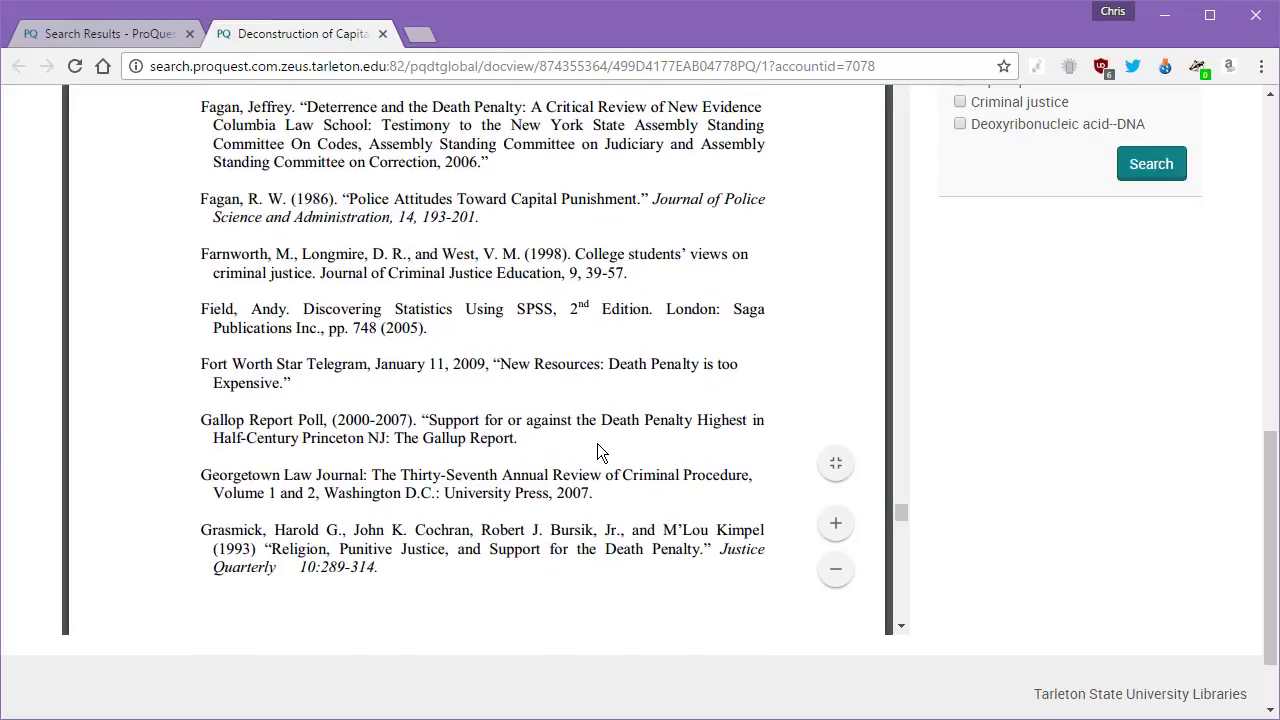
scroll(597, 443, down, 5)
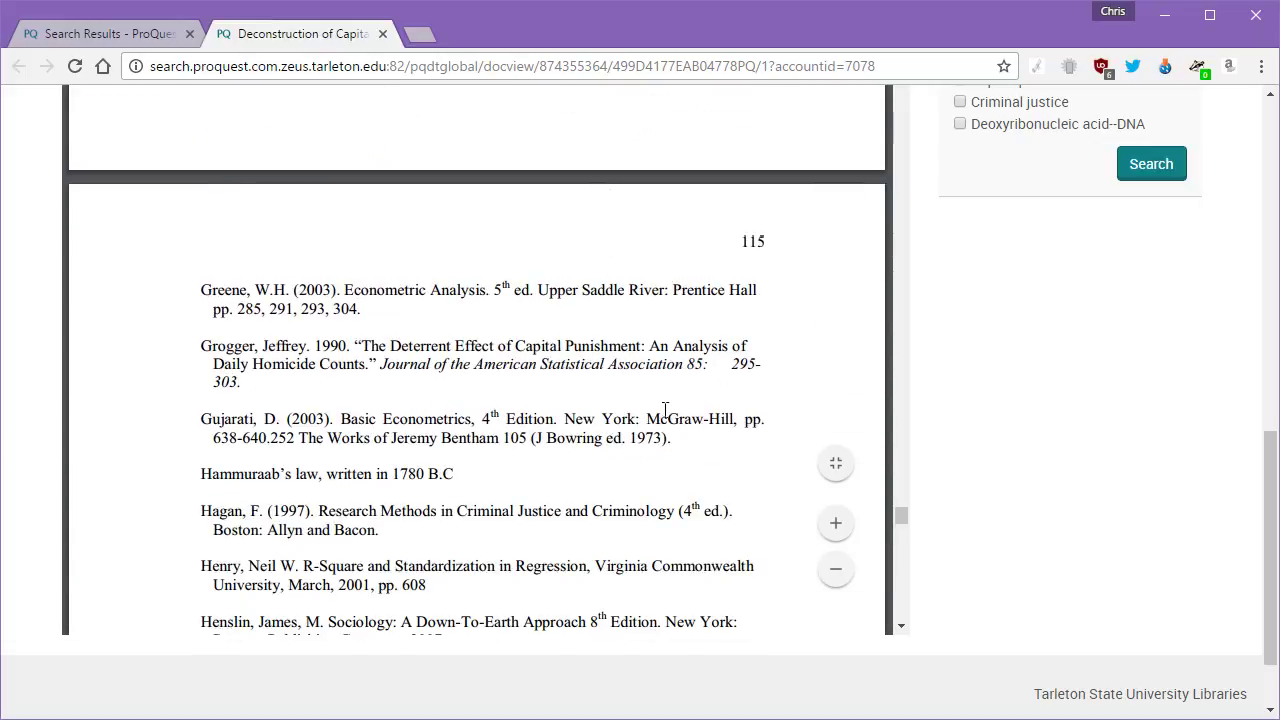
scroll(665, 410, down, 3)
Back on the results list, open result 6, 'Capital and punishment: Supporting the death of deterrence', in a new tab
click(137, 35)
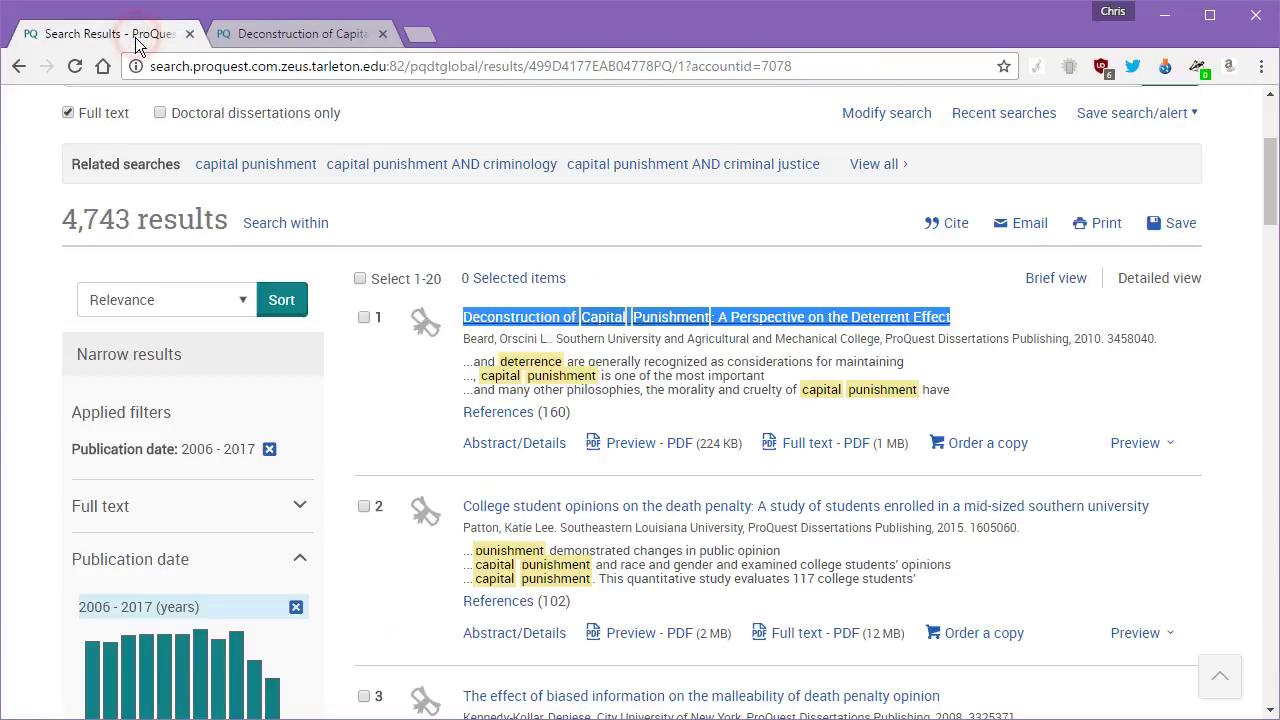
drag(1002, 320, 503, 318)
scroll(813, 545, down, 3)
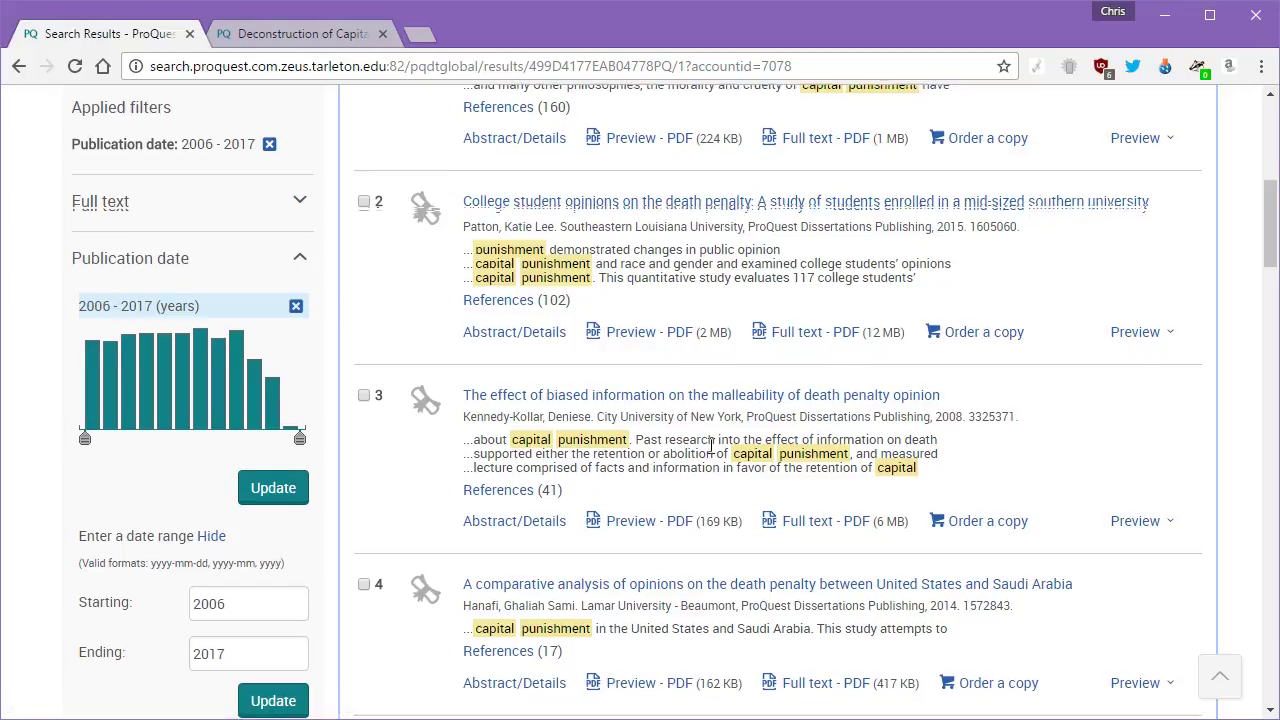
scroll(713, 455, down, 2)
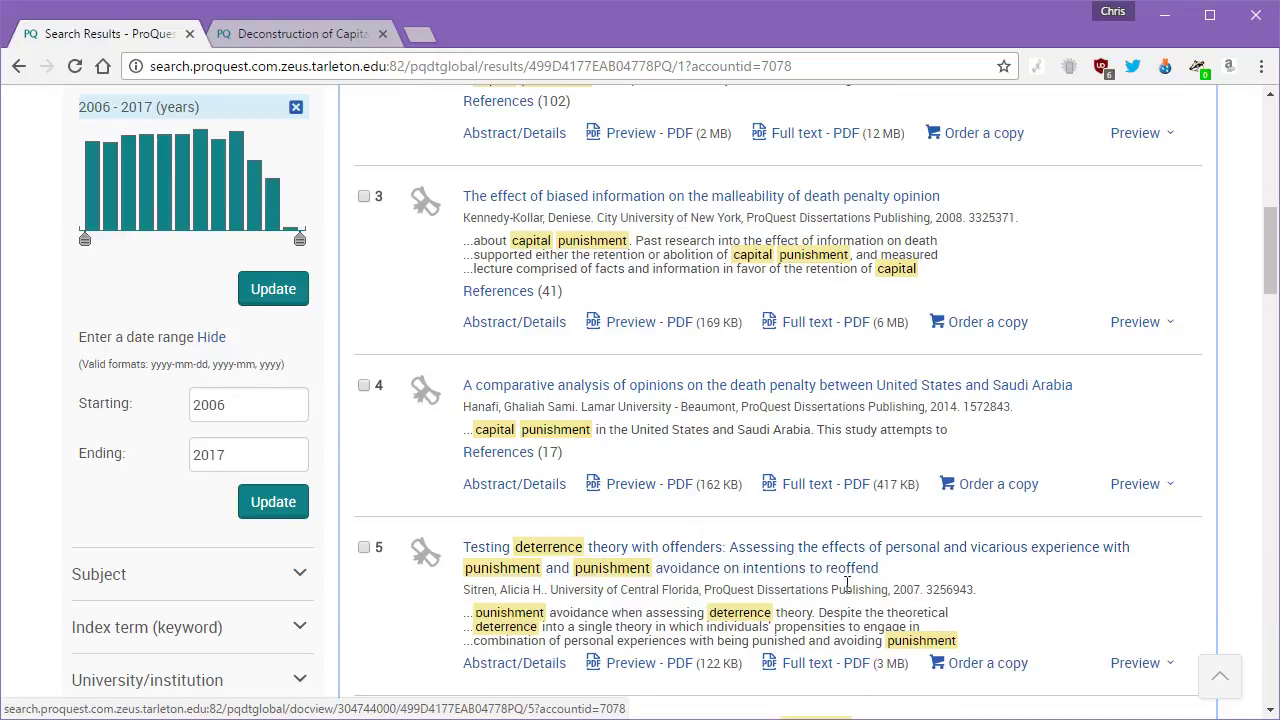
click(925, 572)
scroll(923, 563, down, 3)
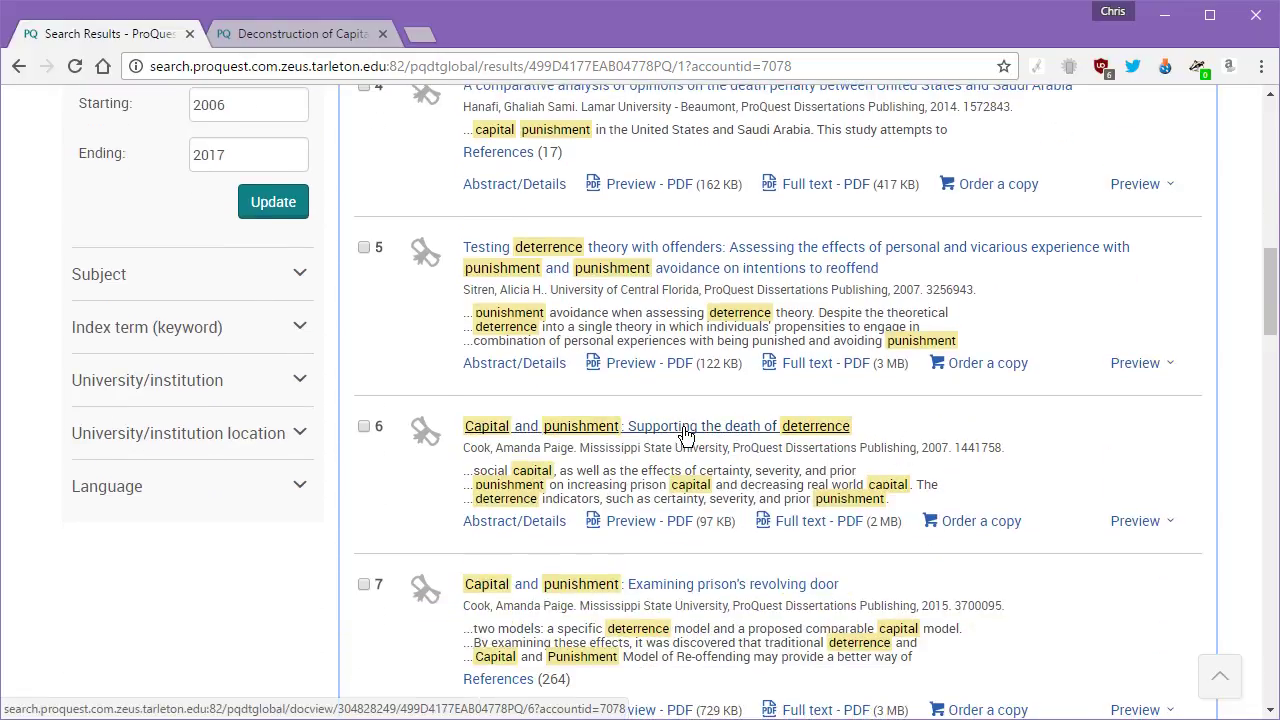
right_click(727, 430)
click(745, 441)
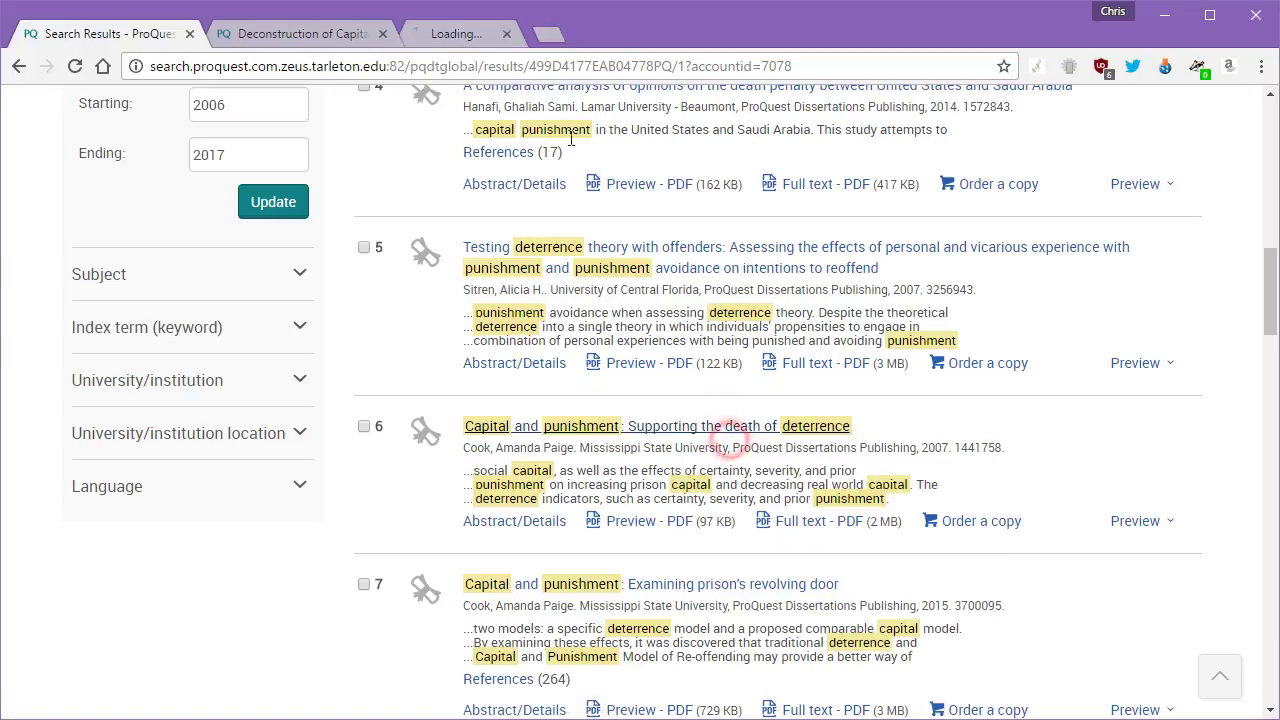
Switch to the new dissertation tab and select 'A Thesis' and '2007' on the PDF title page
click(481, 37)
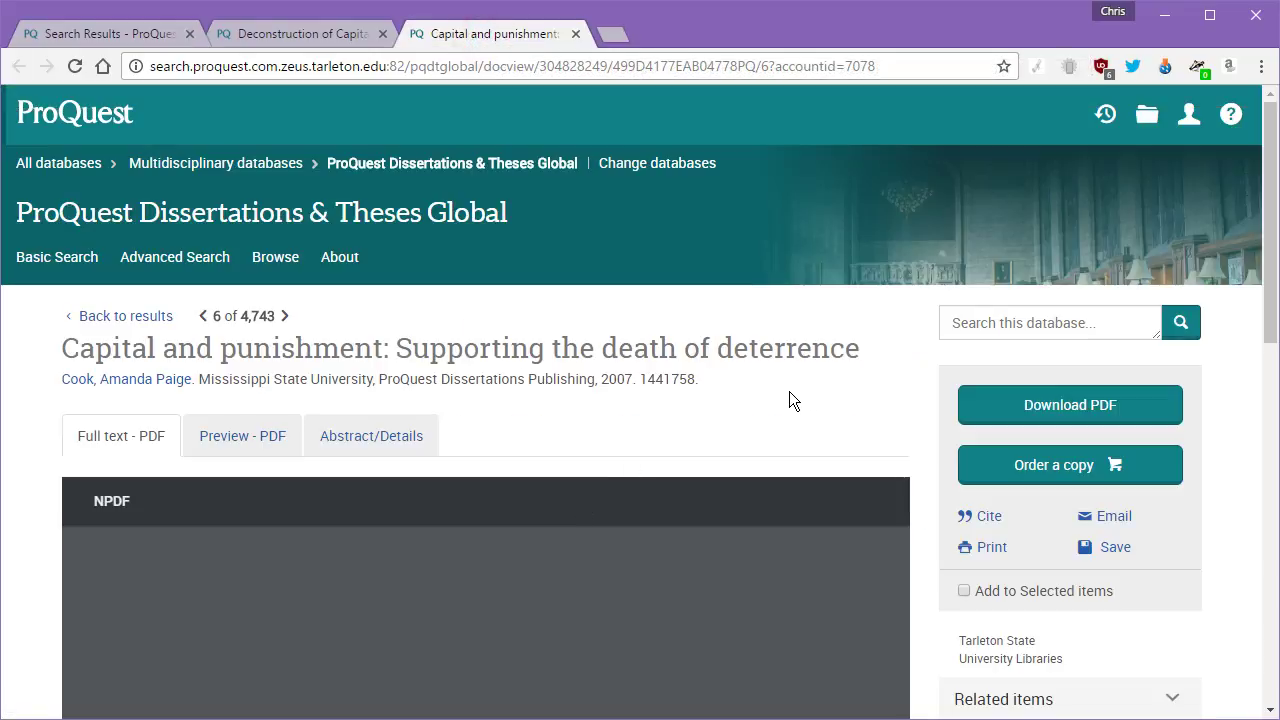
scroll(789, 401, down, 1)
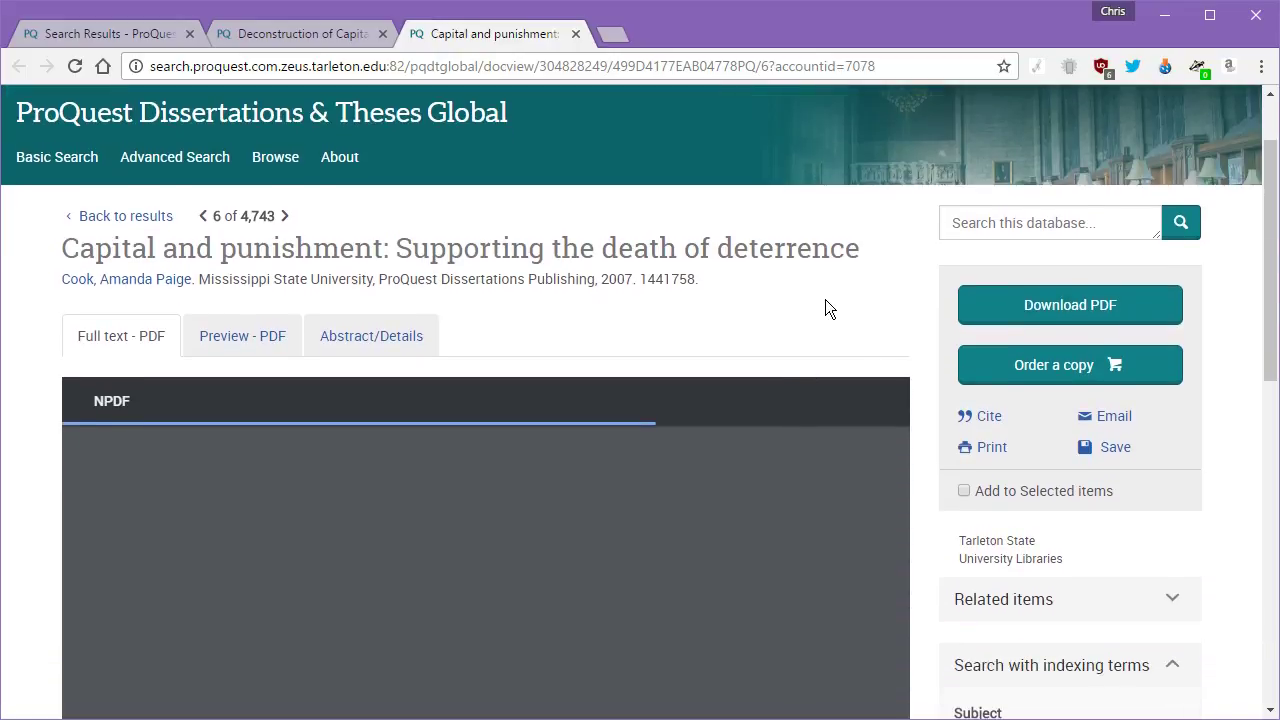
scroll(832, 350, down, 2)
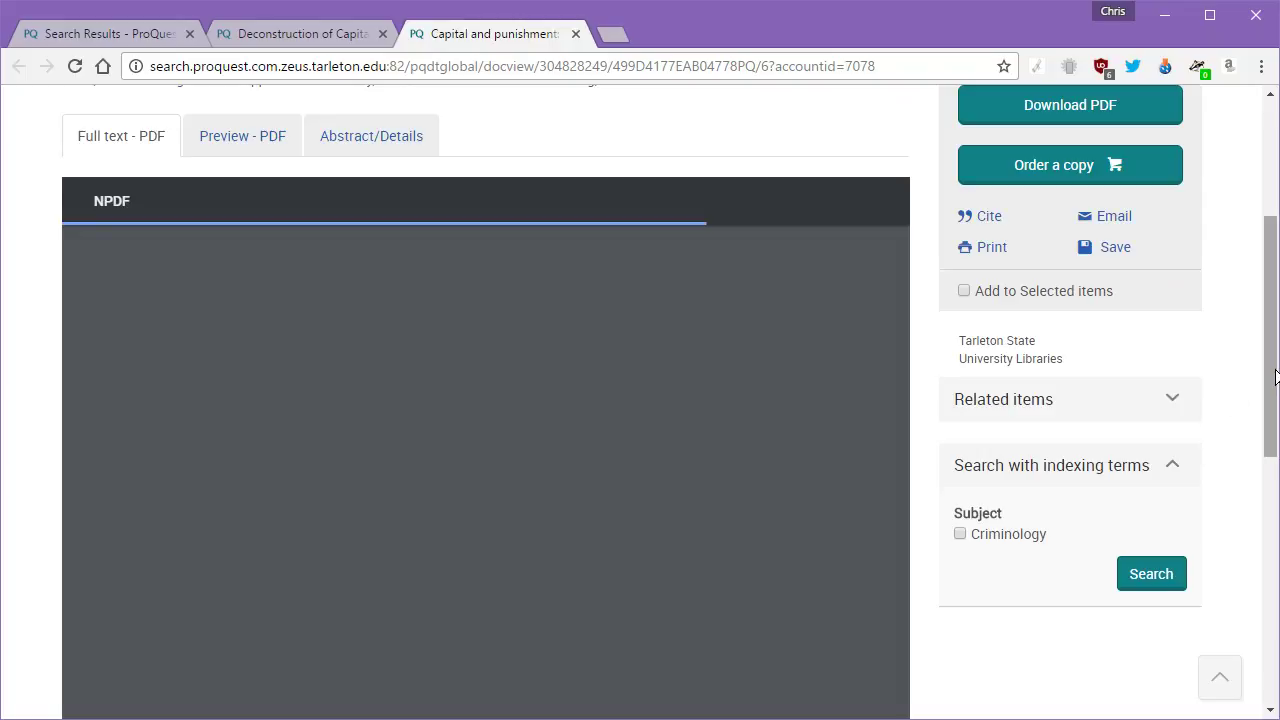
drag(1270, 368, 1272, 577)
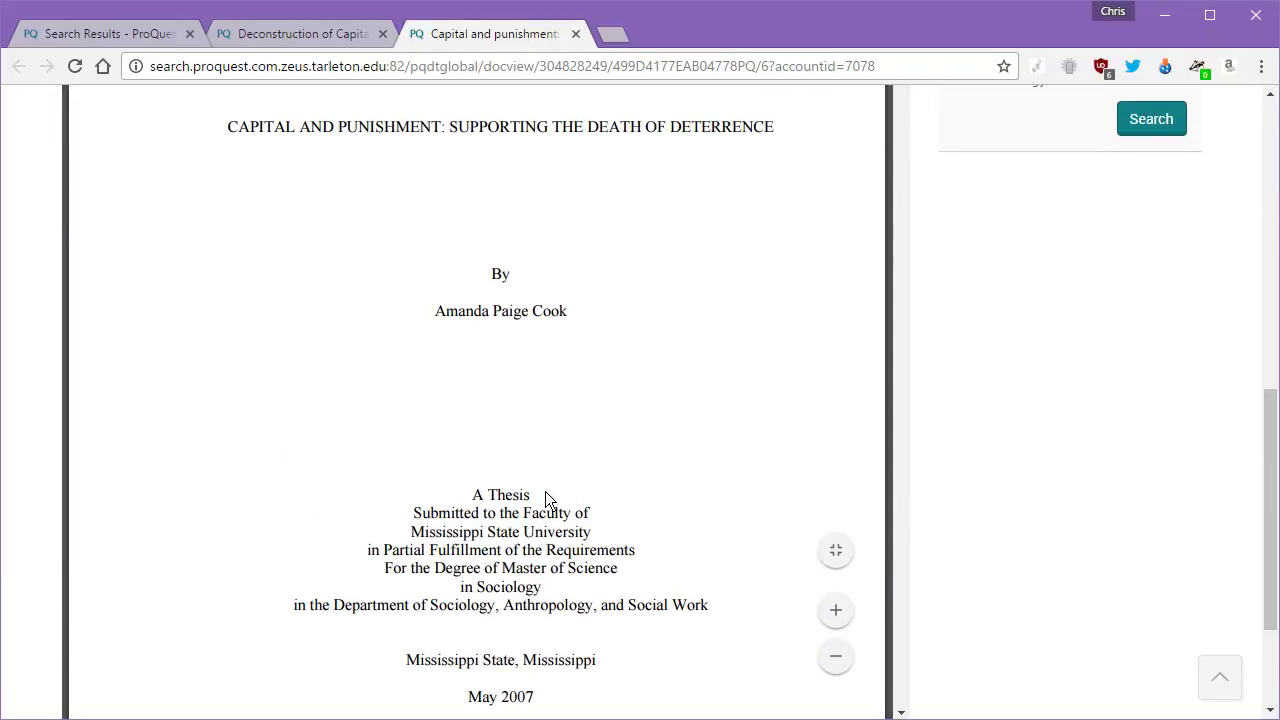
drag(543, 492, 461, 490)
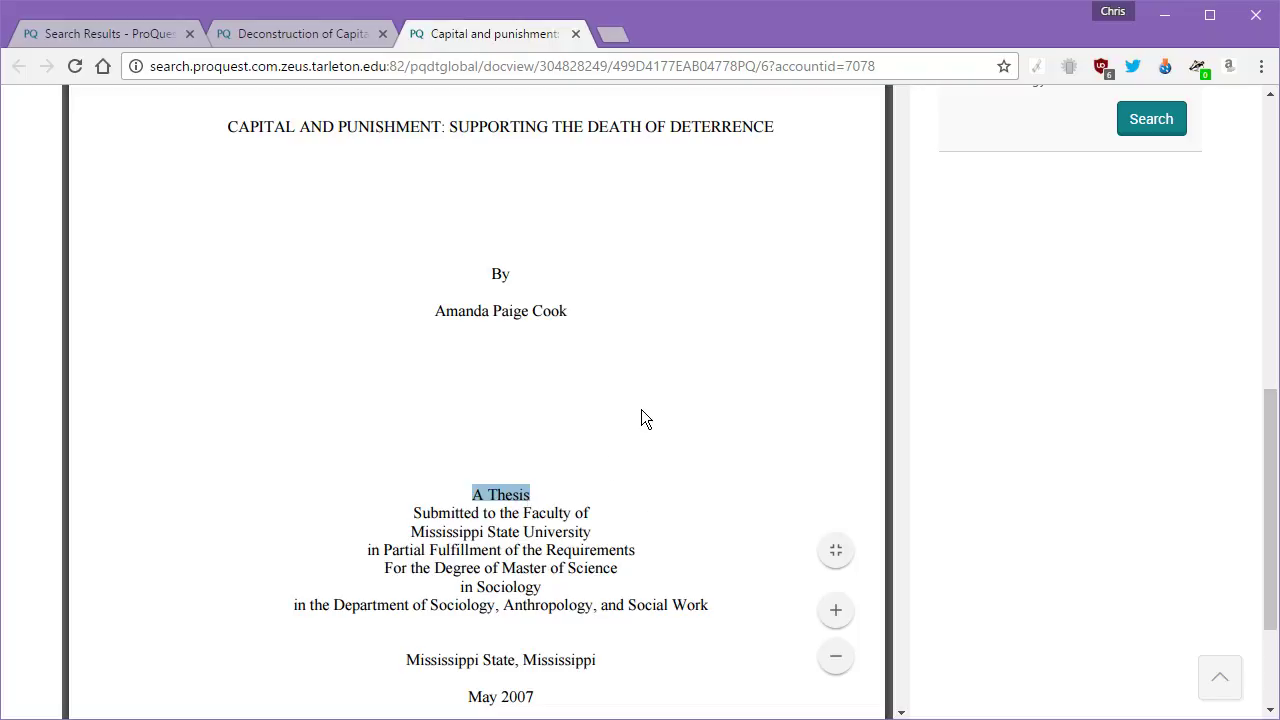
double_click(523, 696)
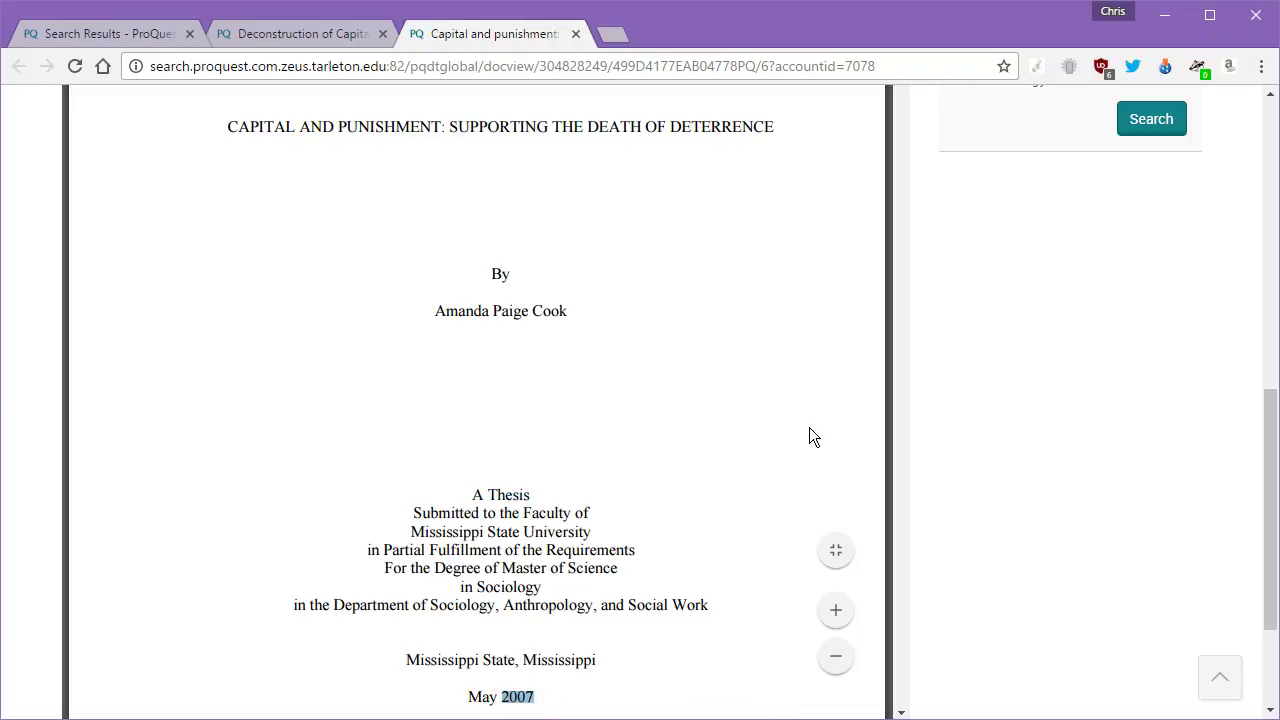
Scroll through the thesis PDF's opening pages to the approval page
scroll(929, 445, down, 3)
scroll(1019, 361, up, 3)
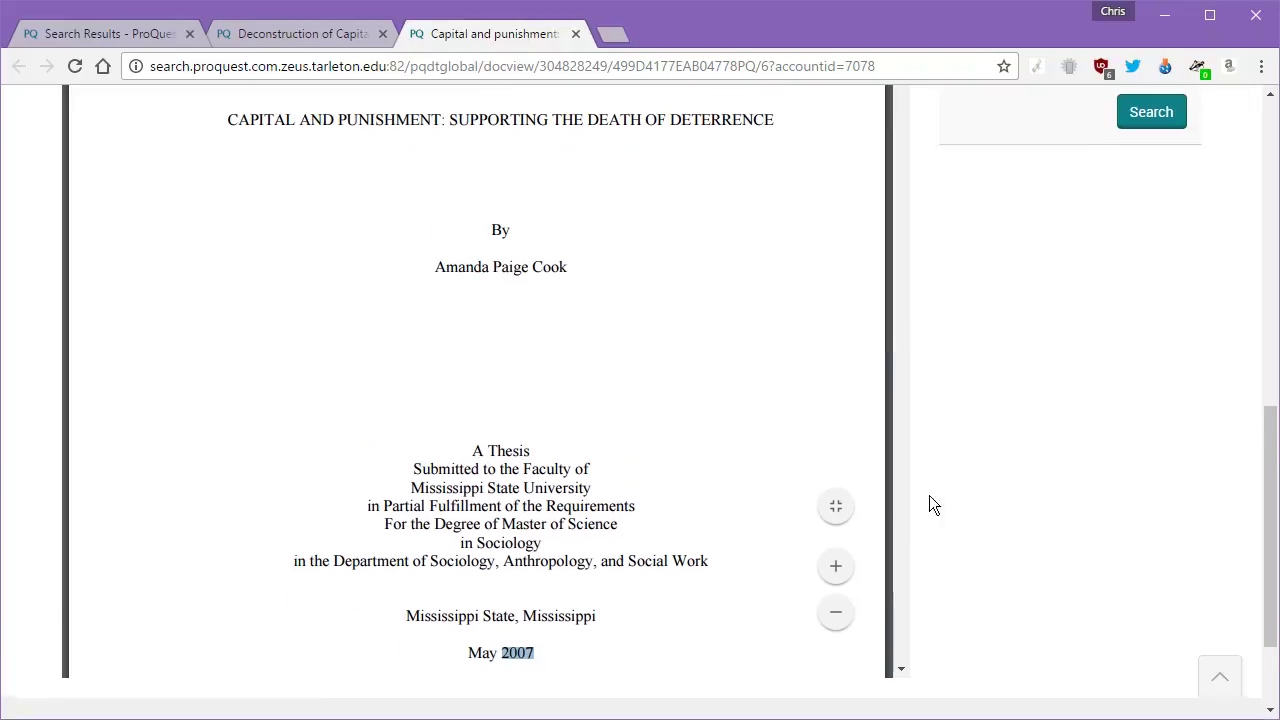
scroll(877, 429, up, 6)
scroll(867, 415, up, 2)
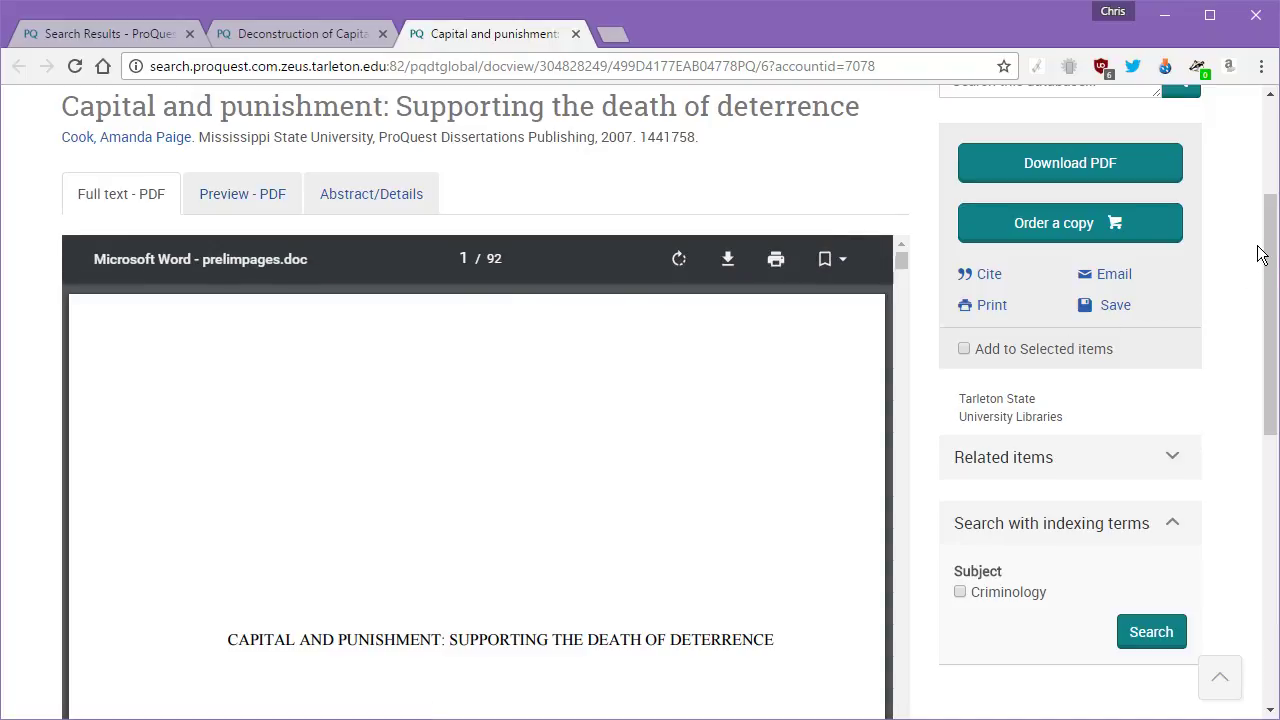
drag(1264, 251, 1265, 492)
drag(897, 535, 905, 540)
drag(1267, 480, 1260, 210)
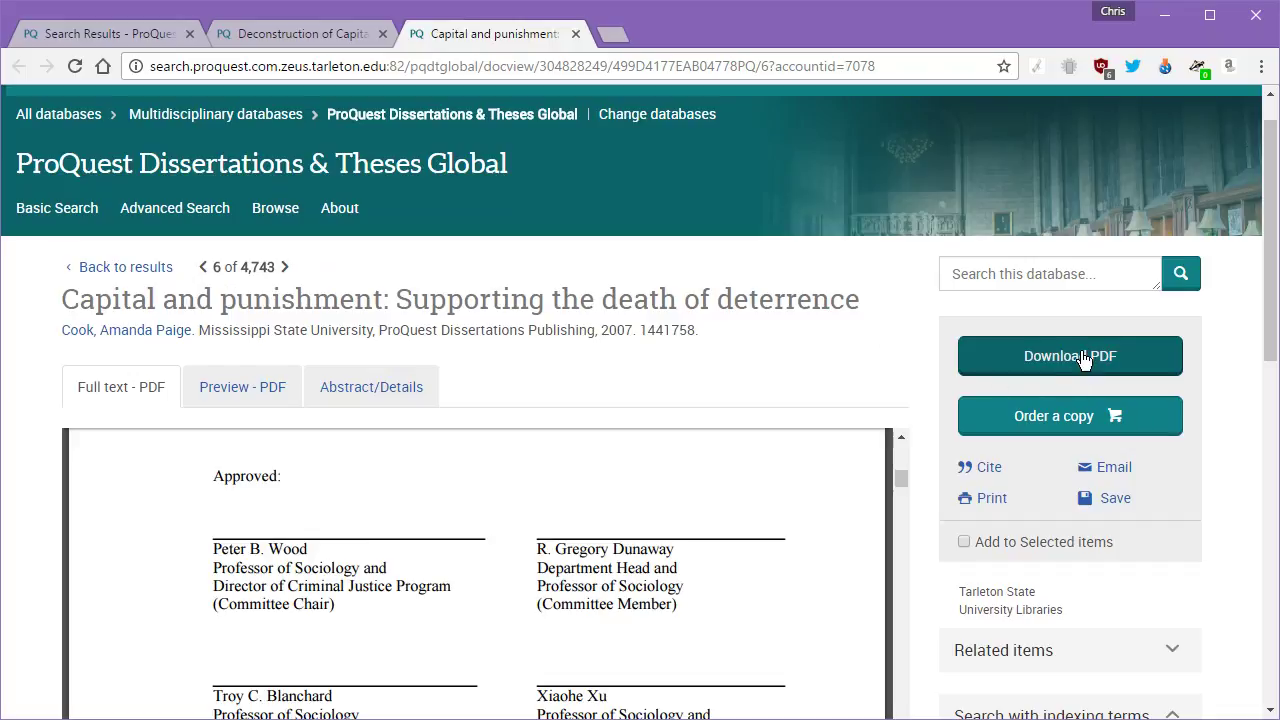
Select 'Capital and punishment' in the dissertation title for copying
drag(384, 298, 61, 290)
key(ctrl+c)
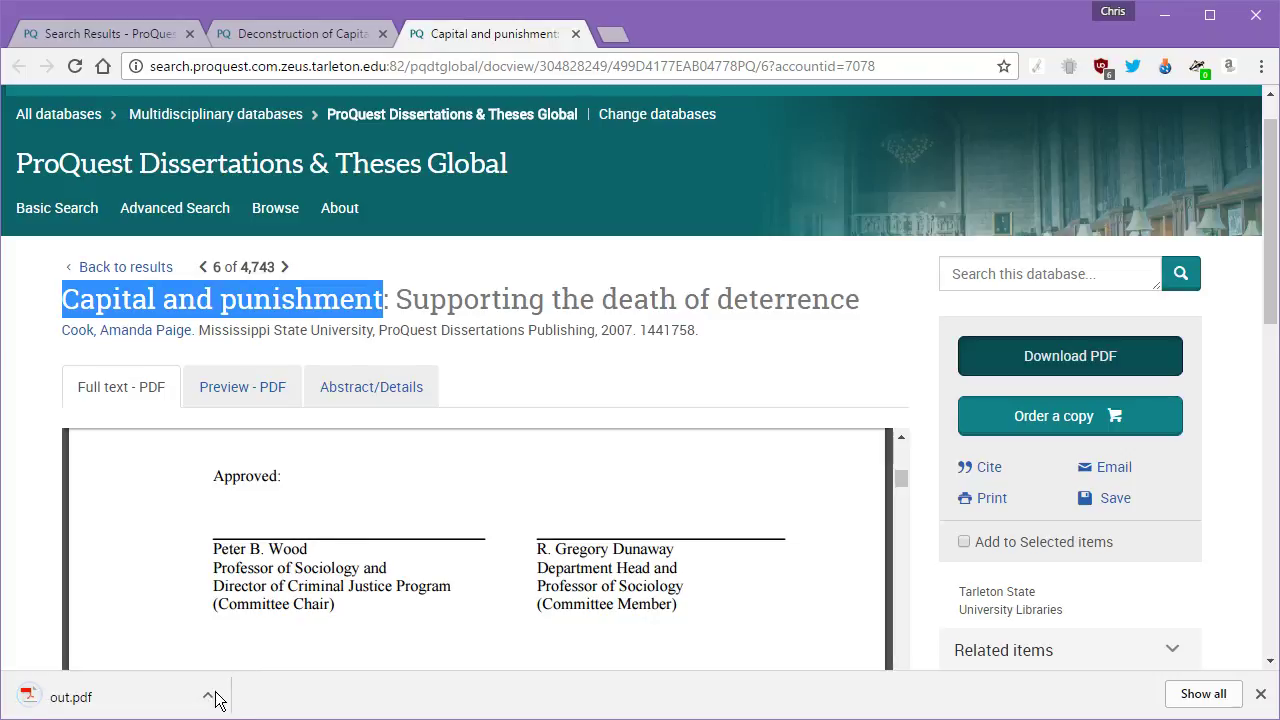
Show the downloaded out.pdf in its folder and rename it to Capital and punishment.pdf
click(207, 694)
click(258, 628)
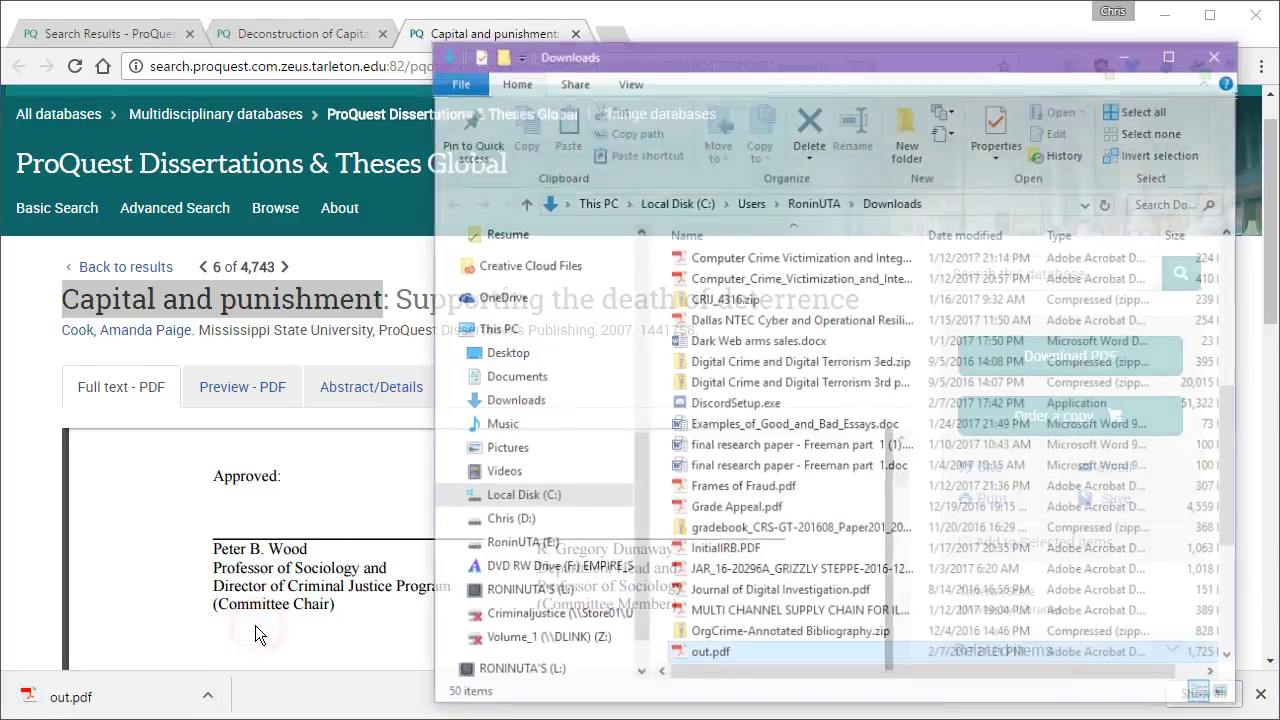
click(718, 656)
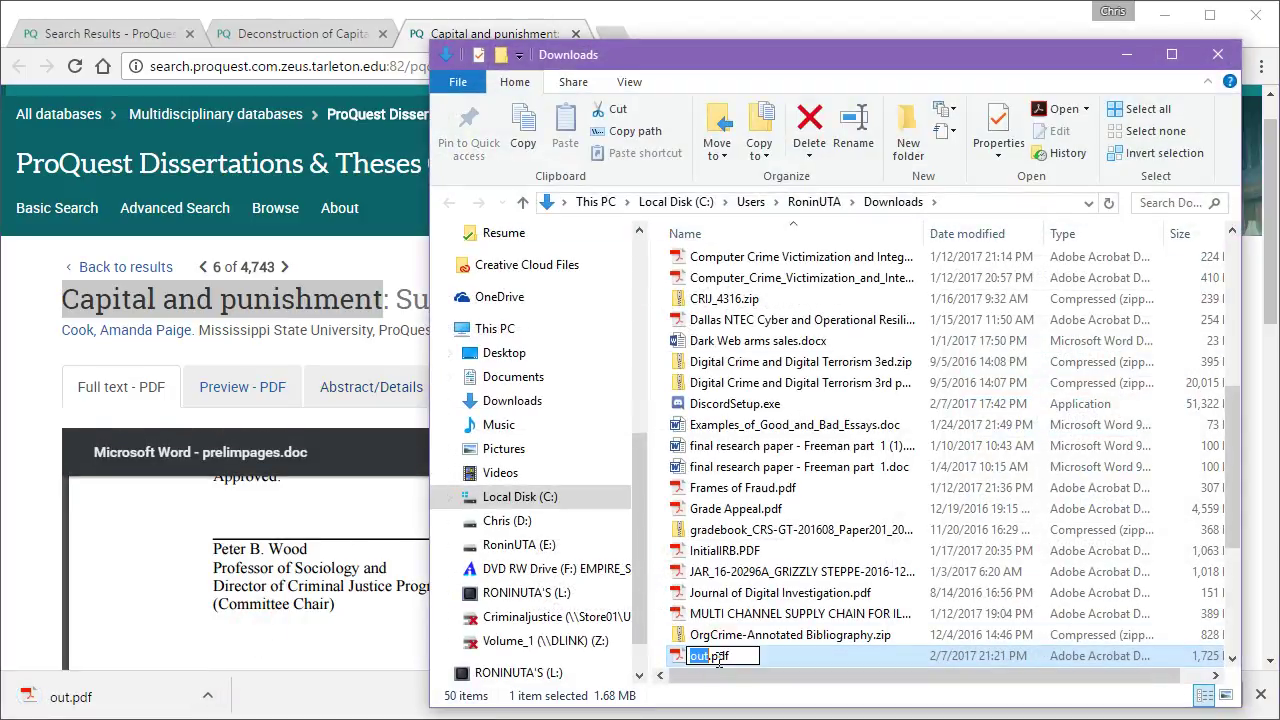
key(ctrl+v)
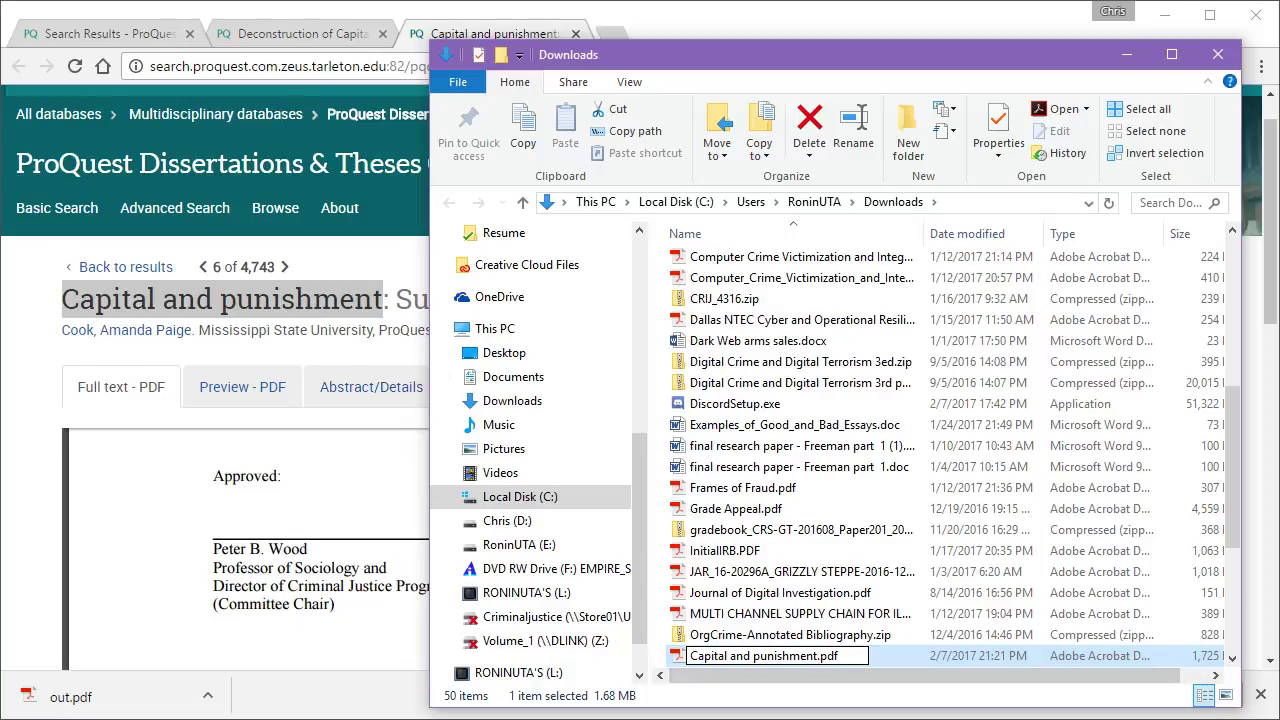
key(Return)
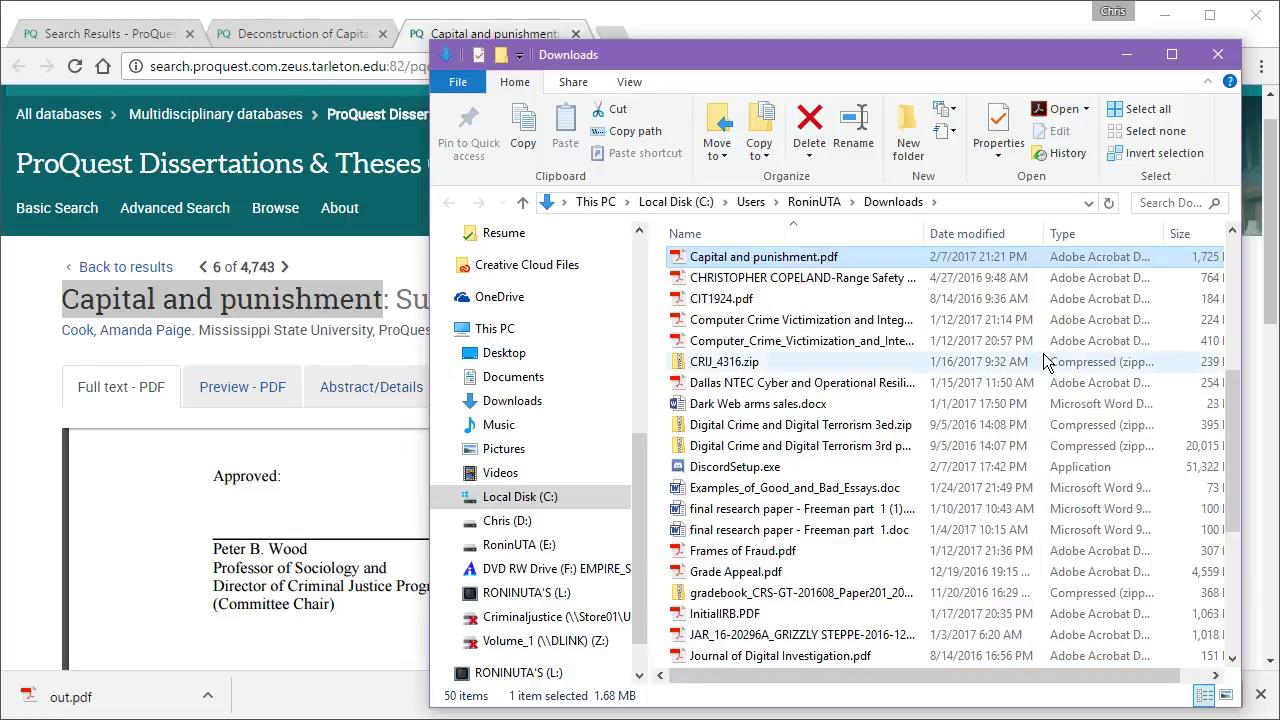
Drag Capital and punishment.pdf out of Downloads and open the Research Methods Downloads folder
scroll(740, 365, up, 2)
click(752, 383)
drag(755, 388, 768, 280)
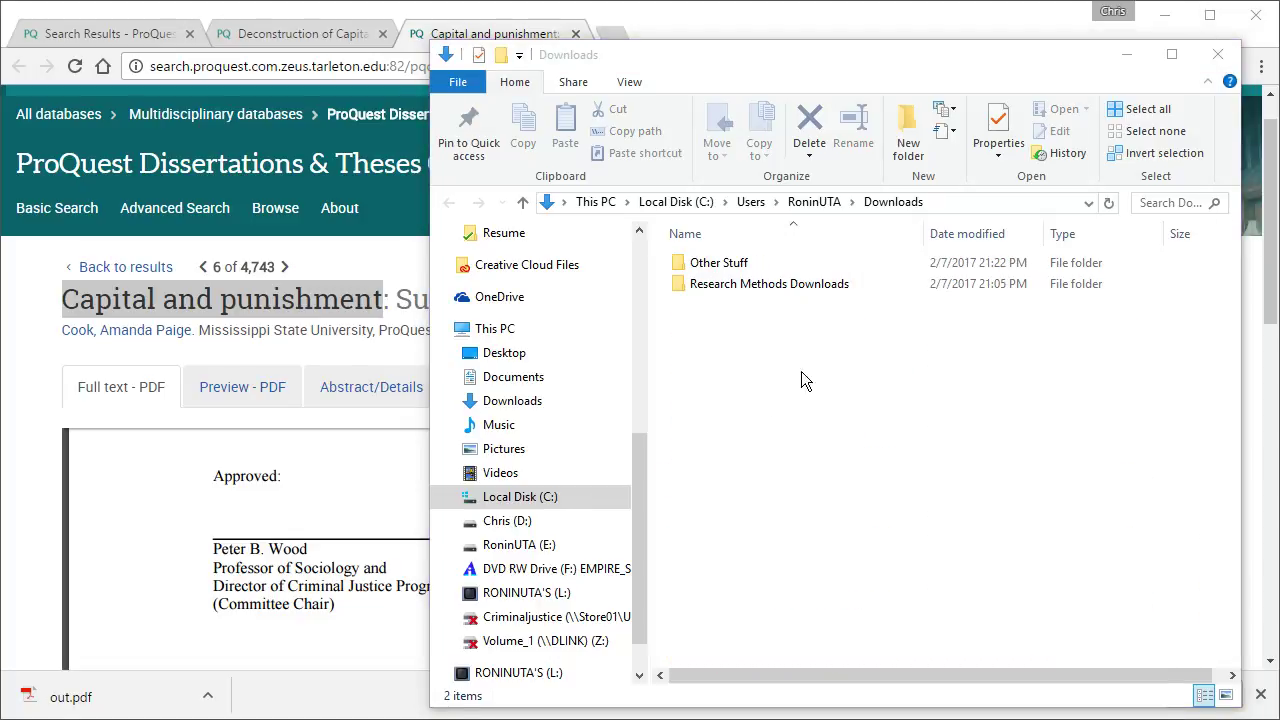
click(807, 399)
double_click(751, 281)
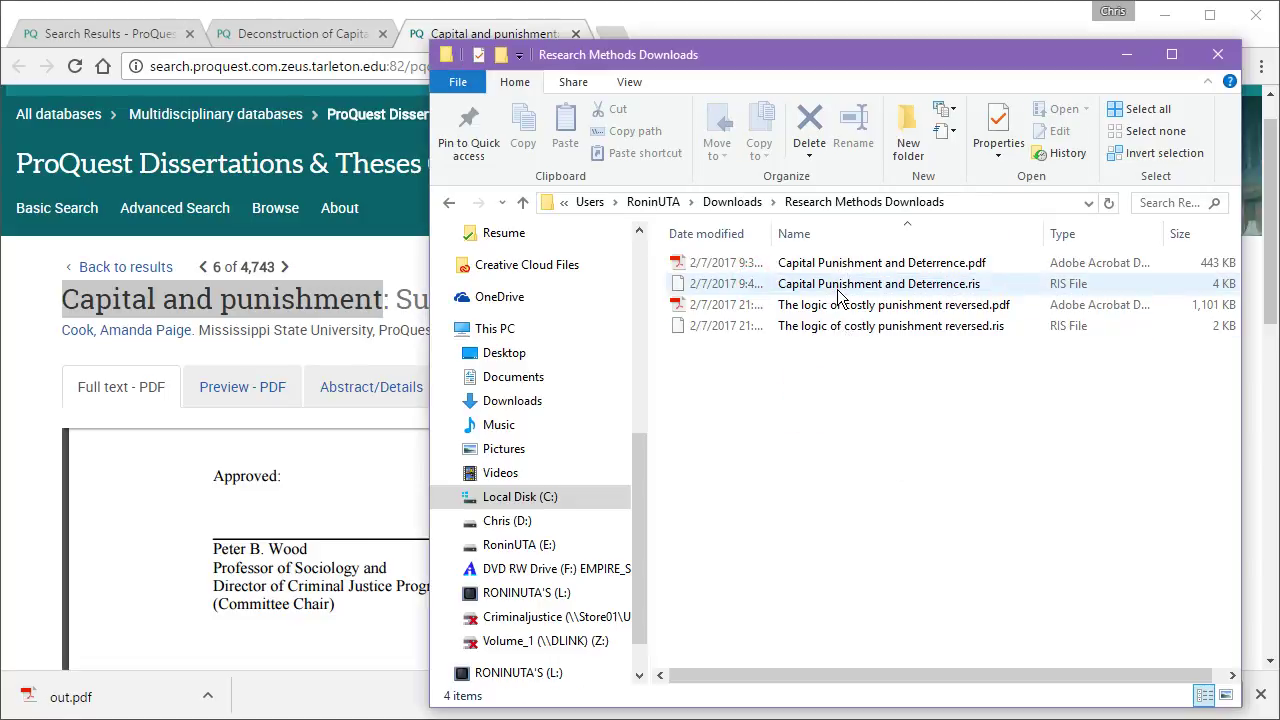
Check the saved .ris and .pdf files in Research Methods Downloads, then return to the browser
click(845, 326)
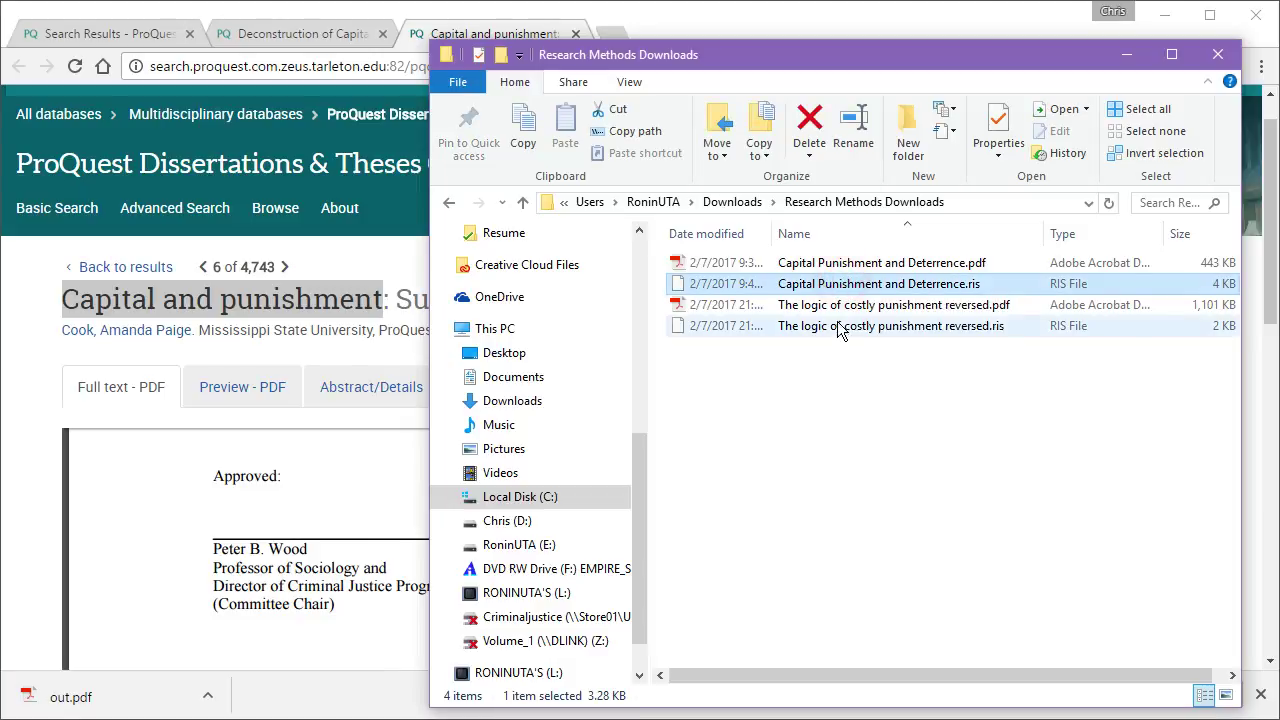
click(849, 306)
click(841, 330)
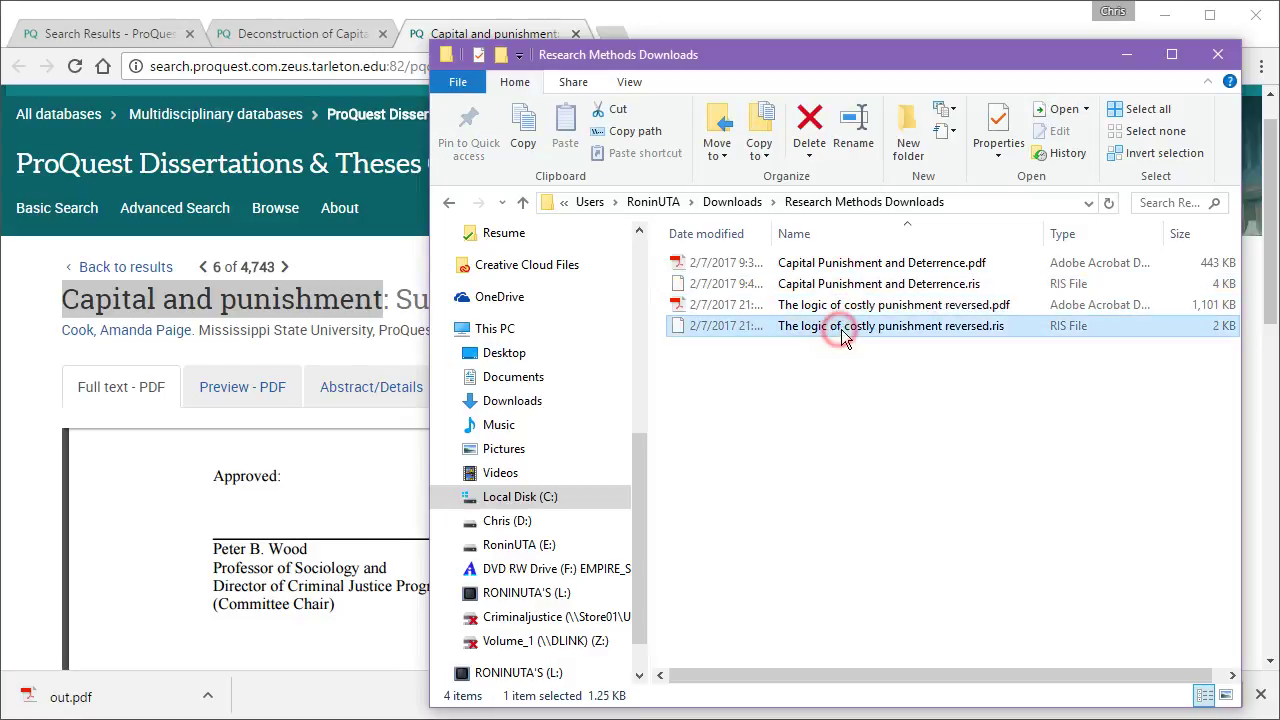
click(453, 202)
click(750, 350)
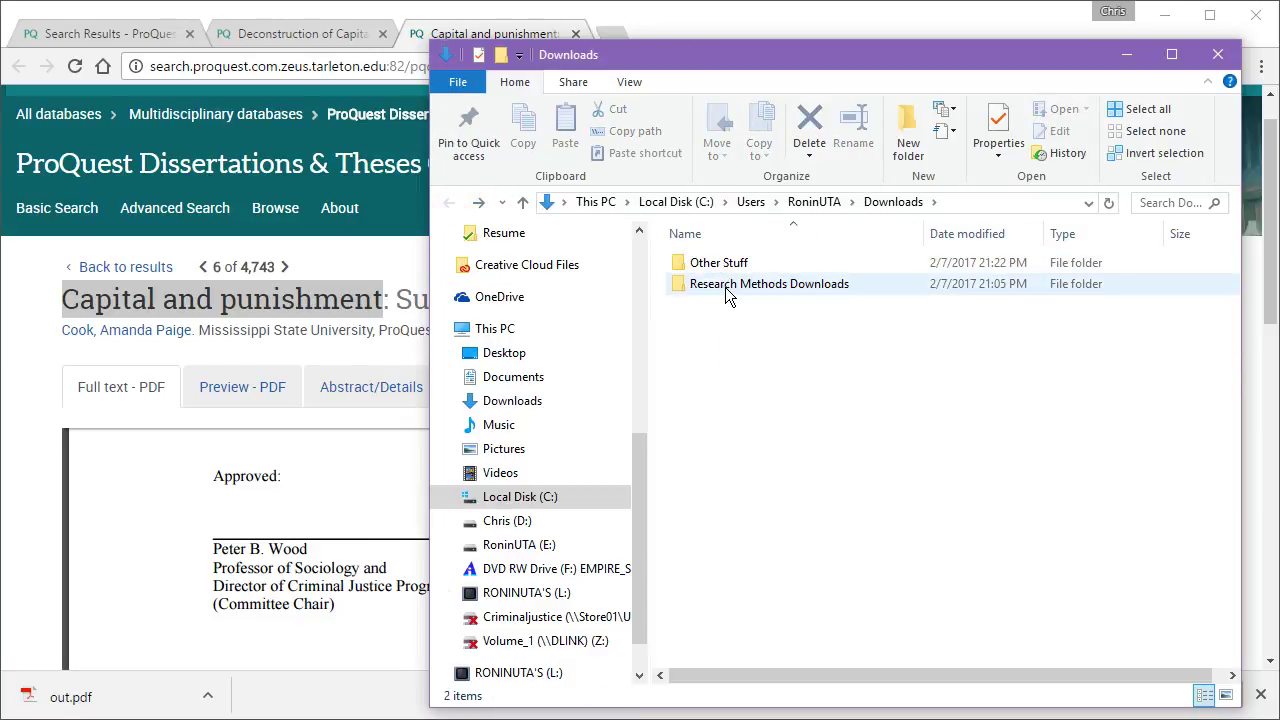
double_click(727, 286)
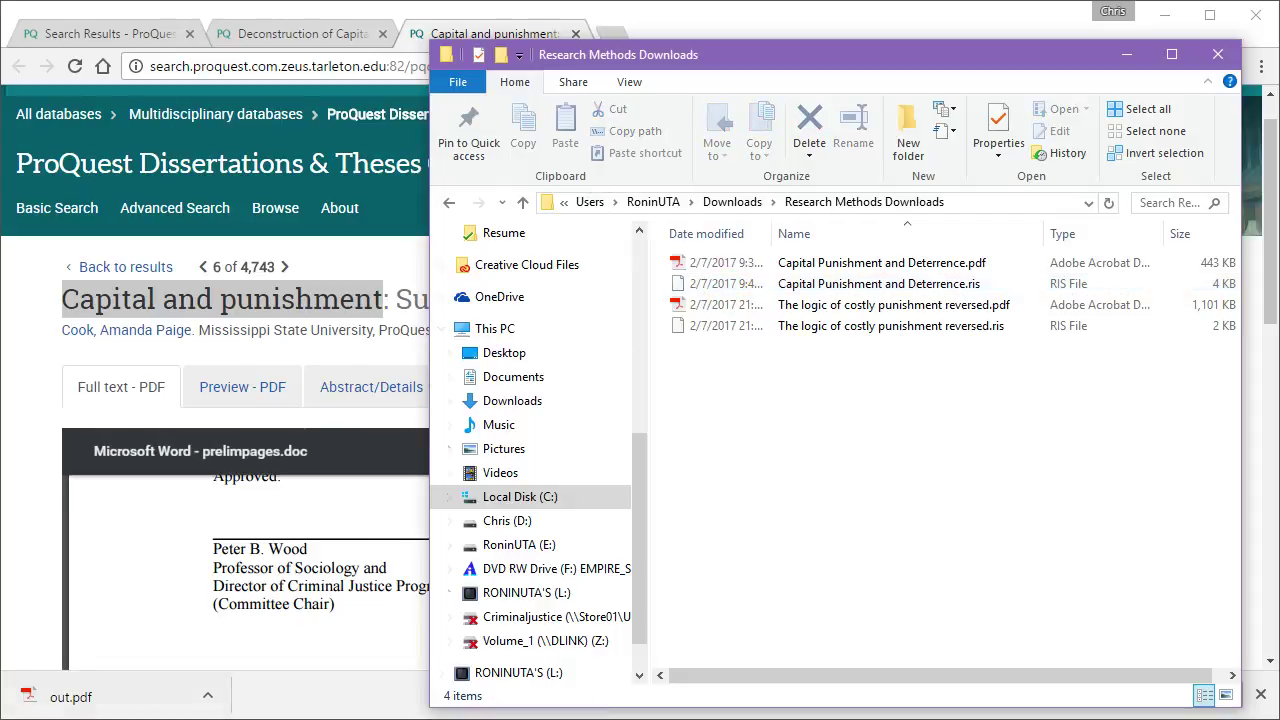
click(207, 697)
Download the dissertation PDF again and show the new out.pdf in its folder
click(243, 622)
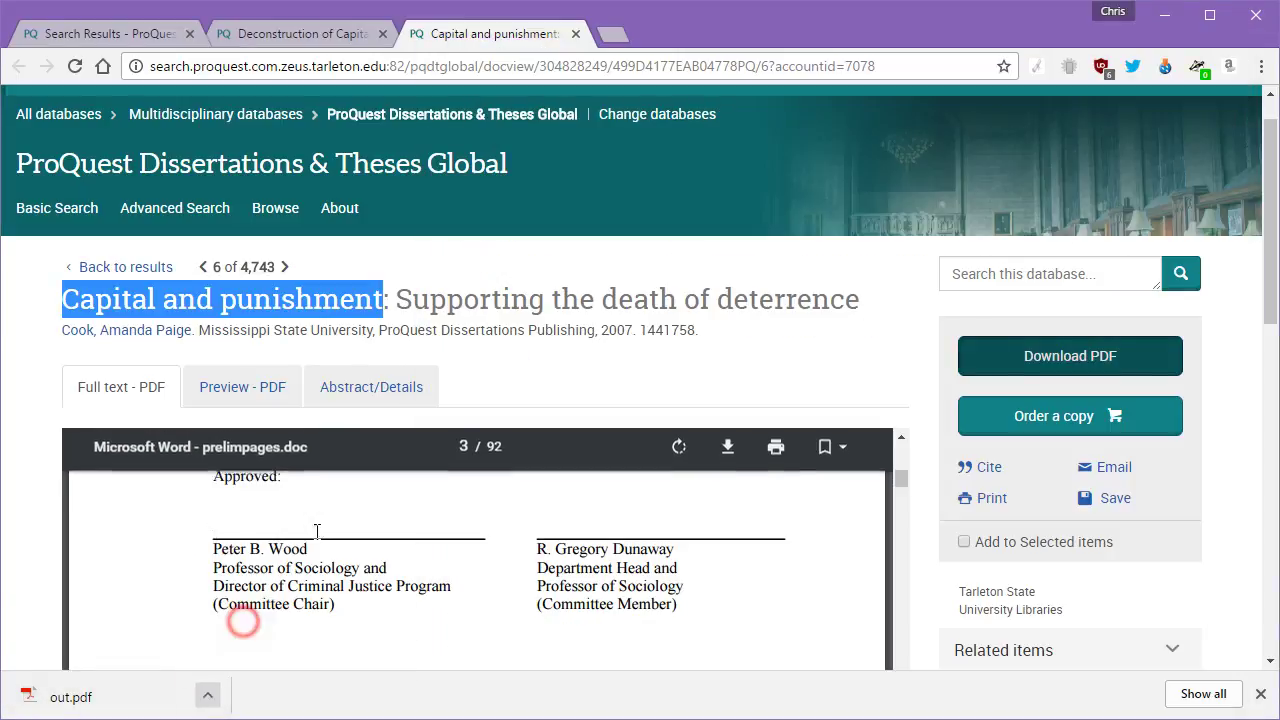
click(1047, 357)
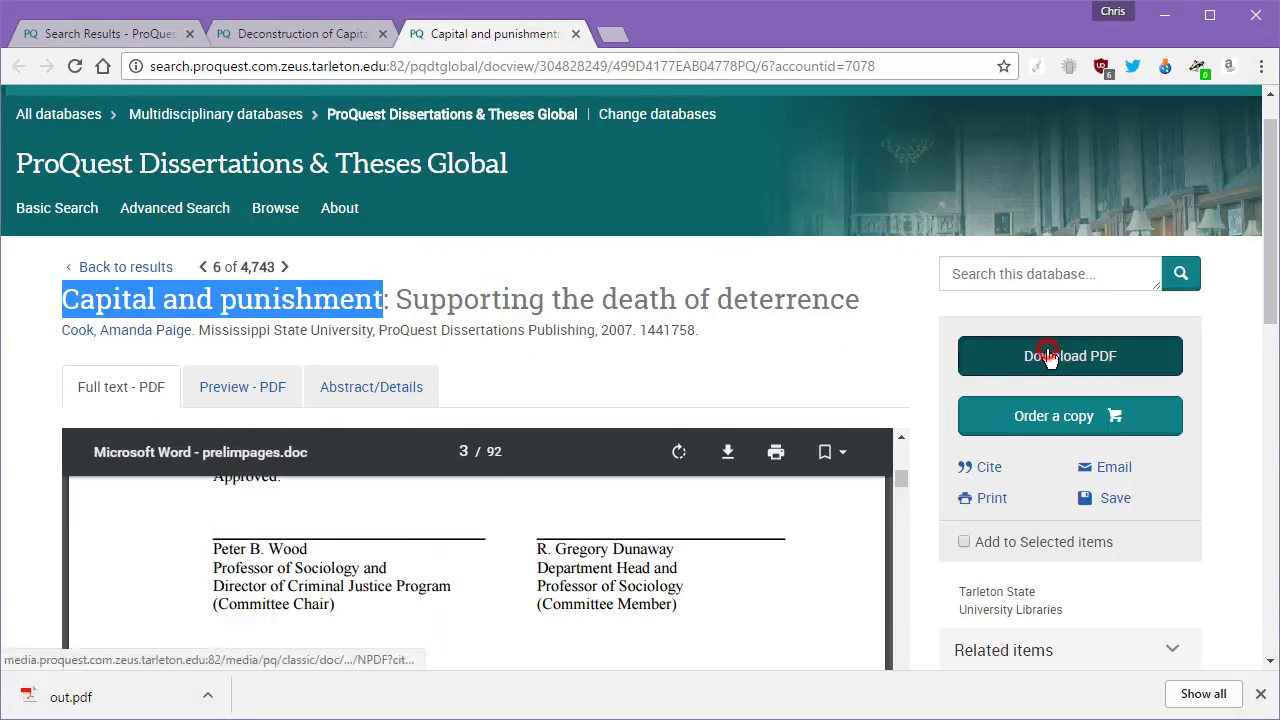
click(207, 697)
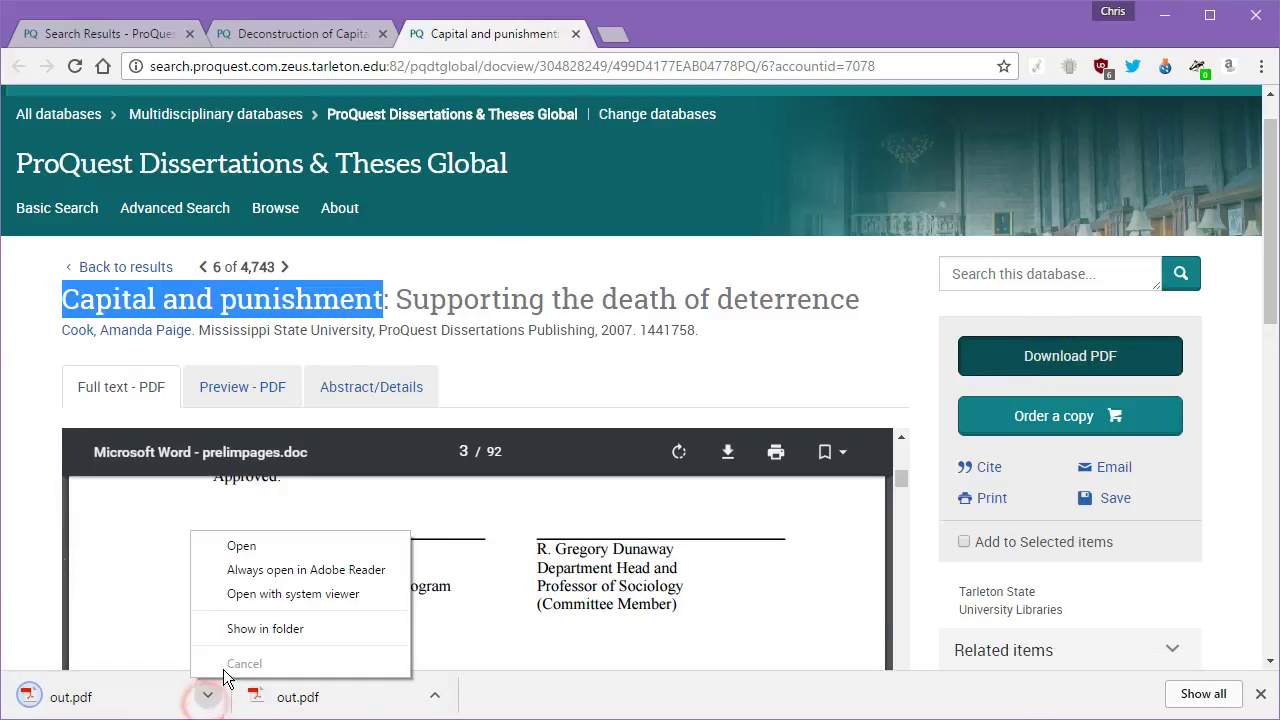
click(251, 629)
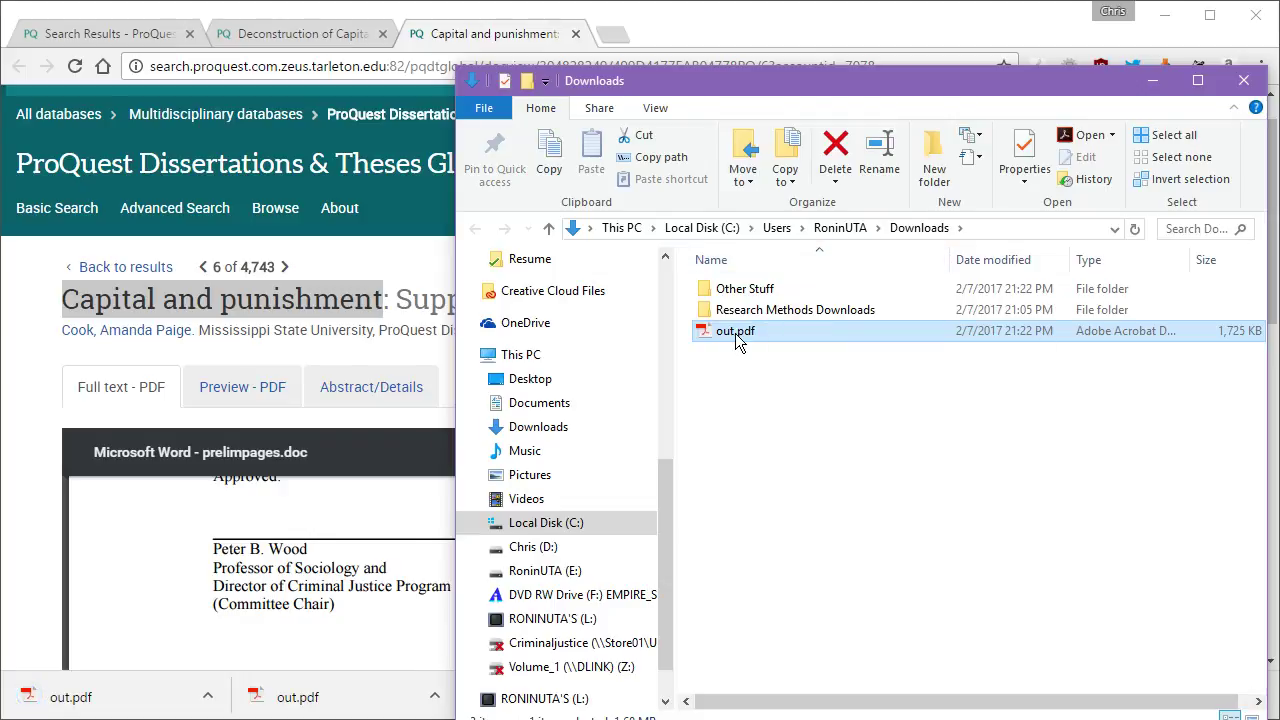
Rename out.pdf to Capital and punishment.pdf and move it into Research Methods Downloads
click(735, 333)
text(Capital and punishment)
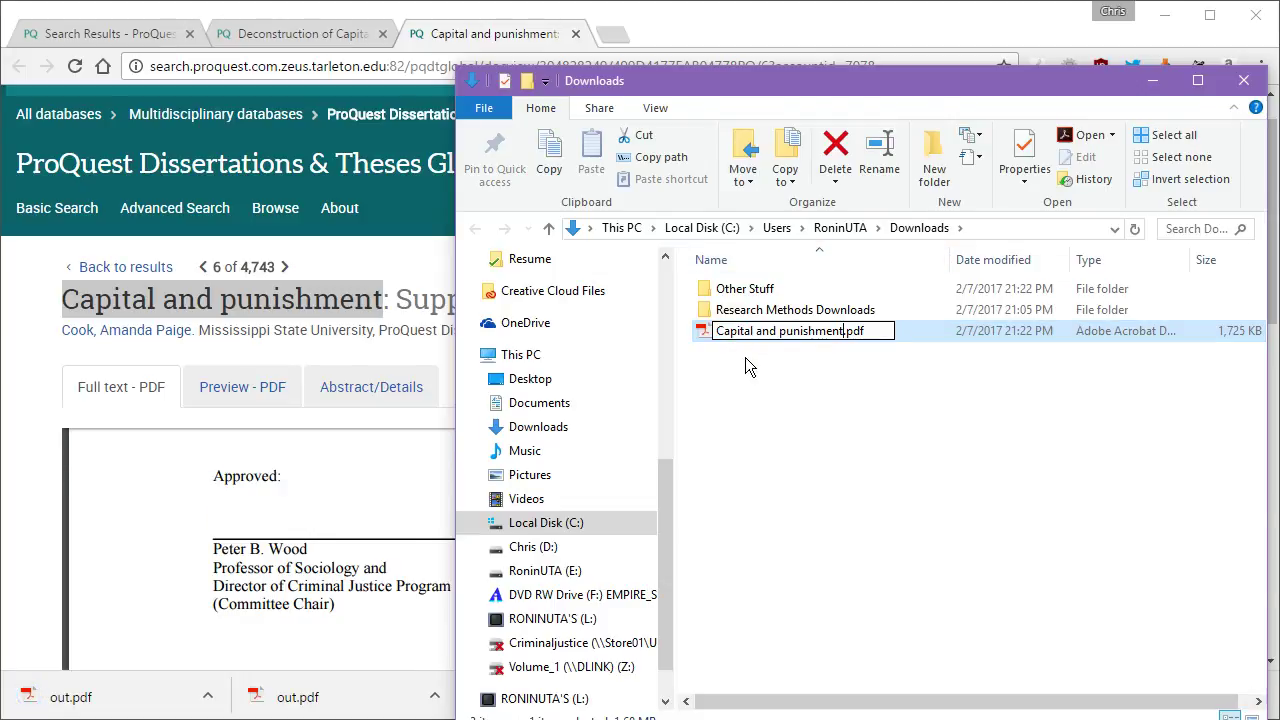
key(Return)
drag(763, 335, 779, 313)
double_click(800, 311)
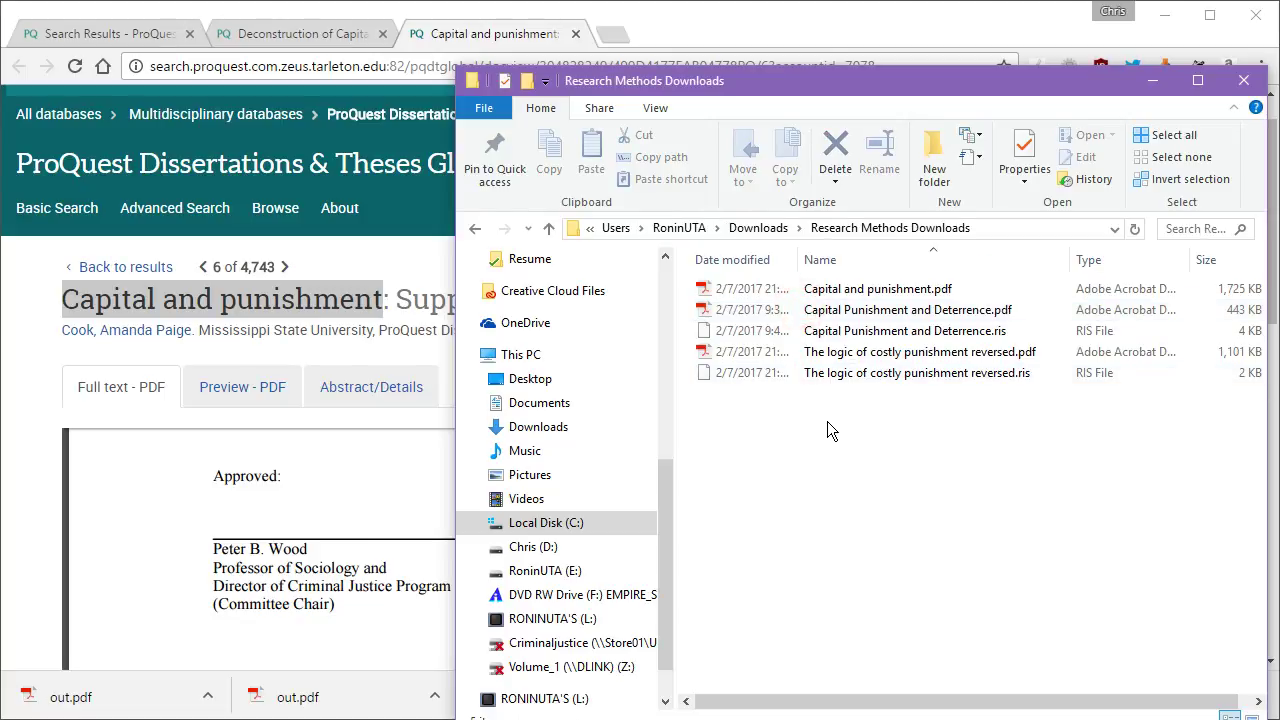
click(855, 289)
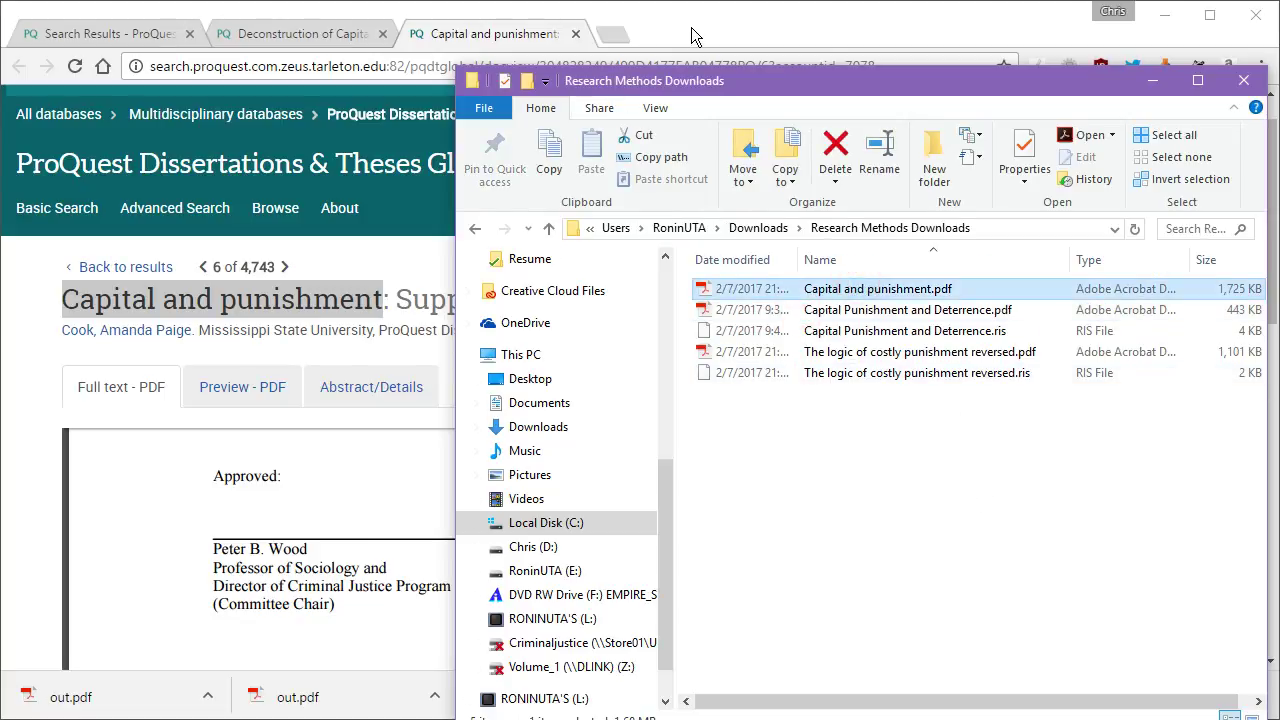
Bring the Capital and punishment page forward and request a citation, returning from the error page
drag(805, 83, 939, 93)
click(951, 34)
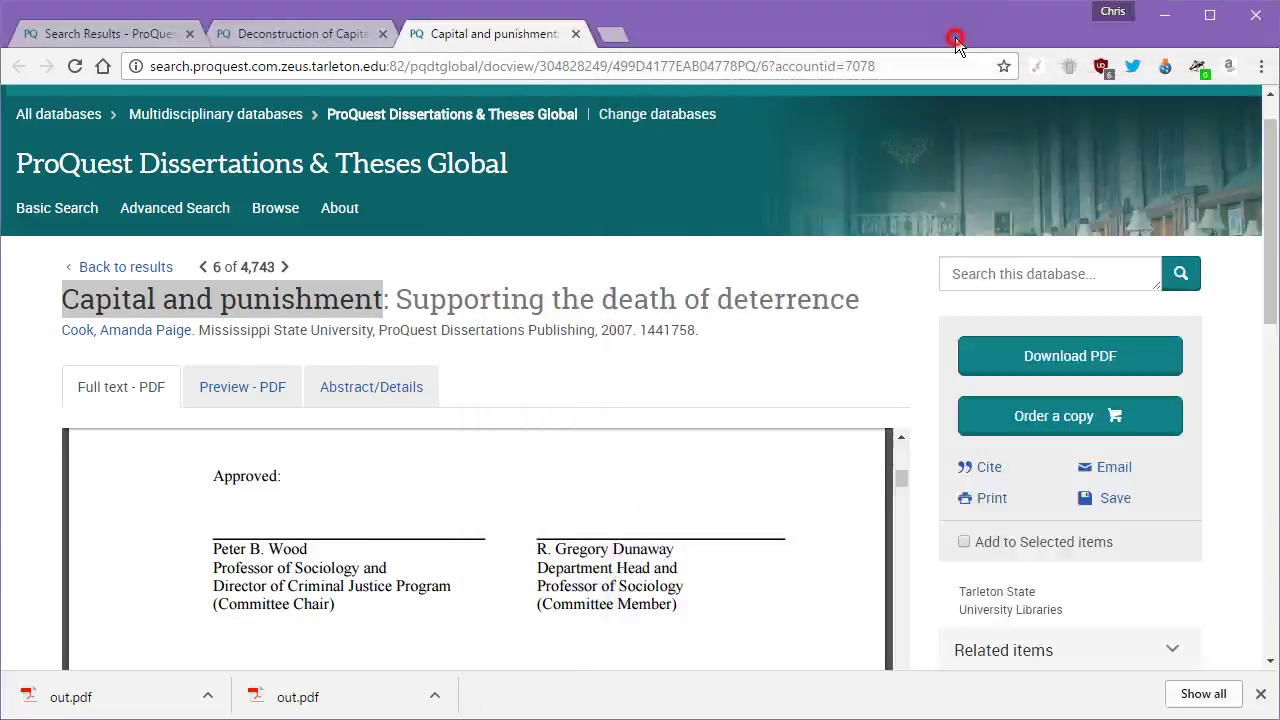
drag(1008, 467, 957, 465)
click(957, 465)
click(1008, 466)
click(1008, 467)
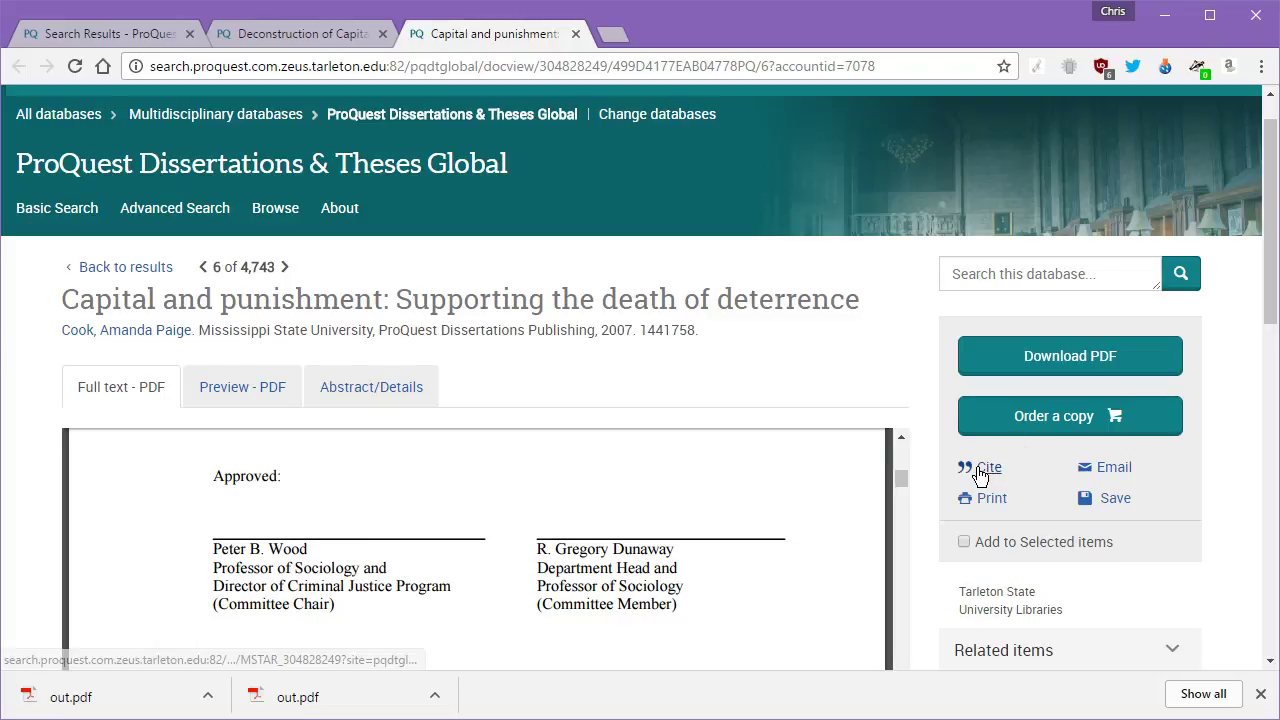
click(1030, 362)
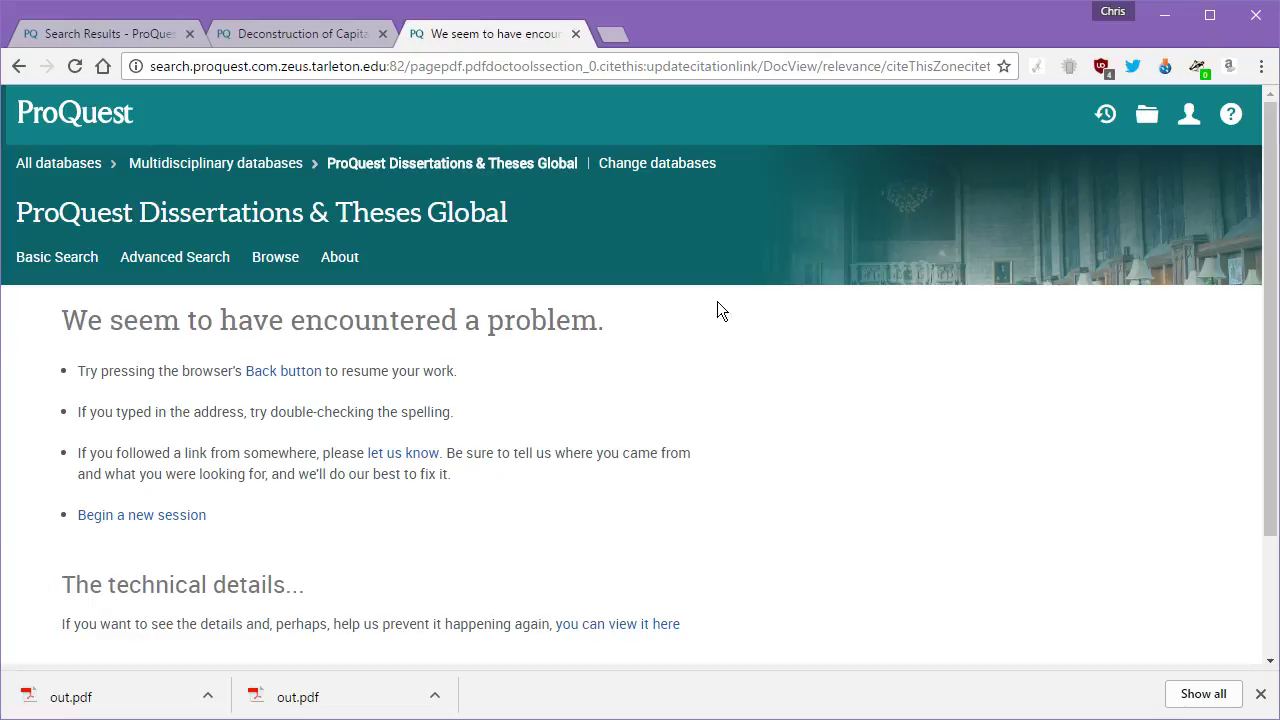
click(19, 67)
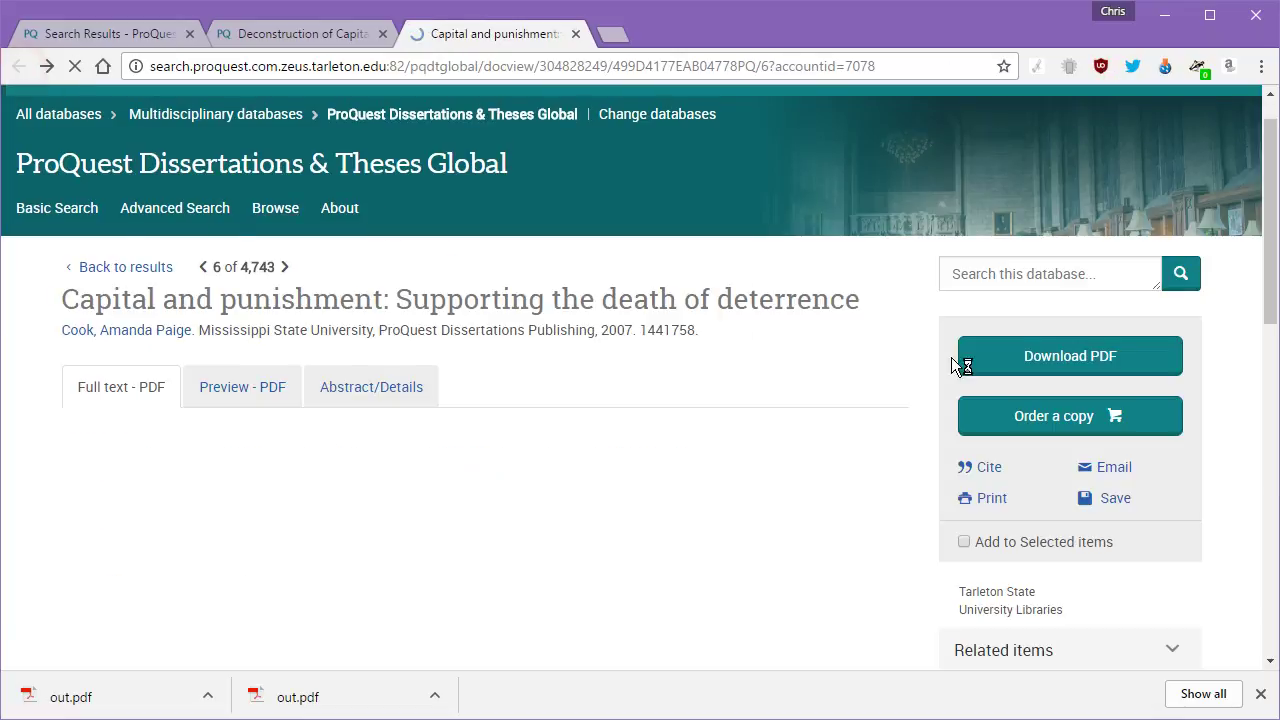
Retry the citation after reloading the dissertation page, going back again when it errors
click(984, 470)
scroll(693, 400, down, 2)
scroll(647, 409, up, 3)
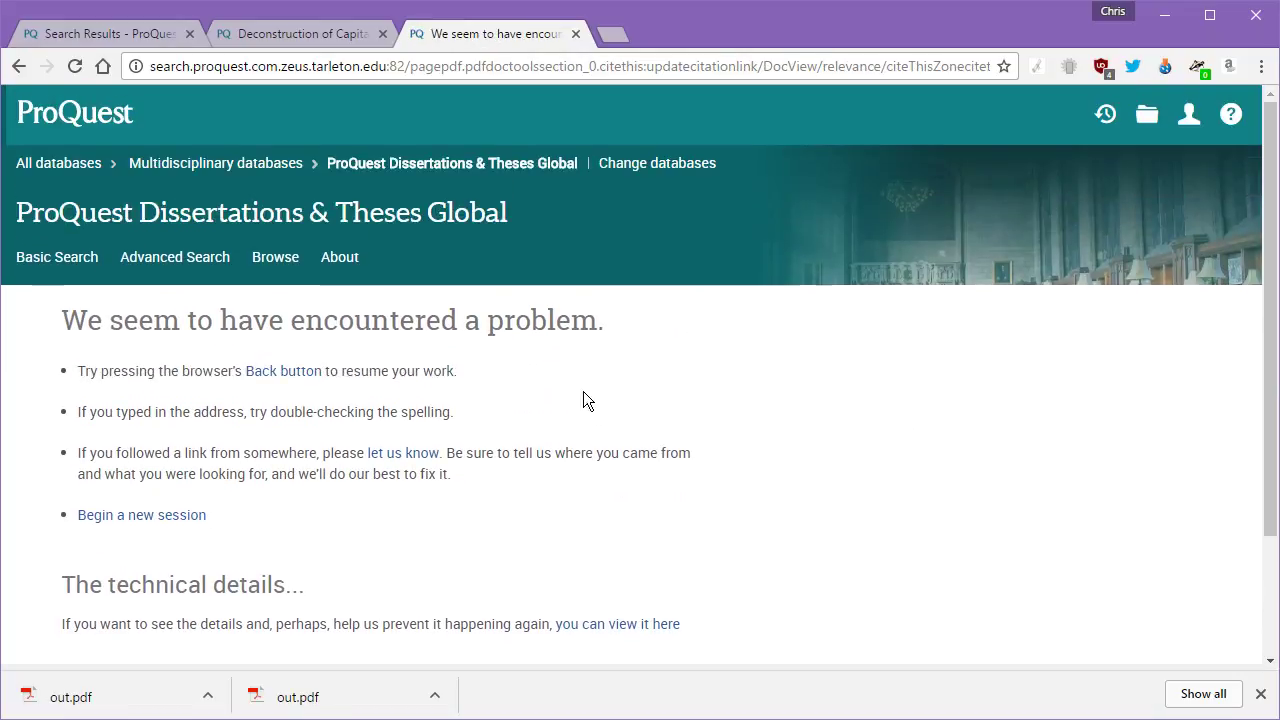
click(18, 66)
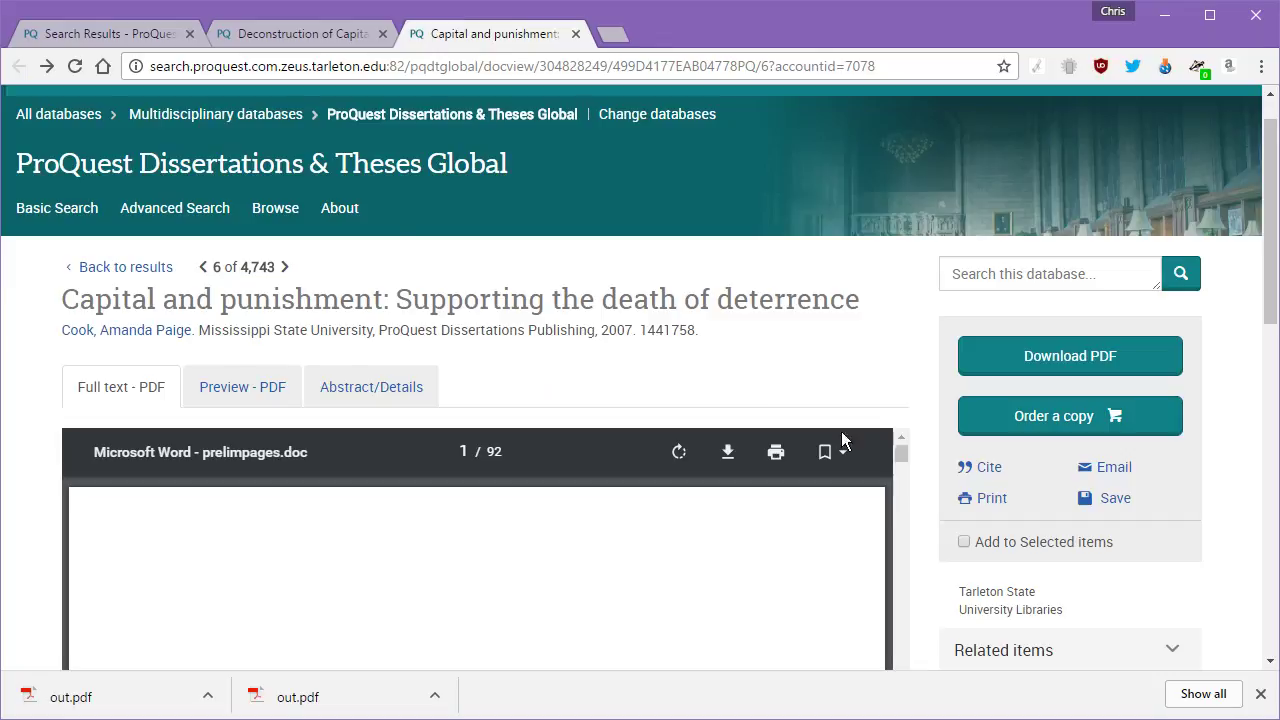
click(74, 66)
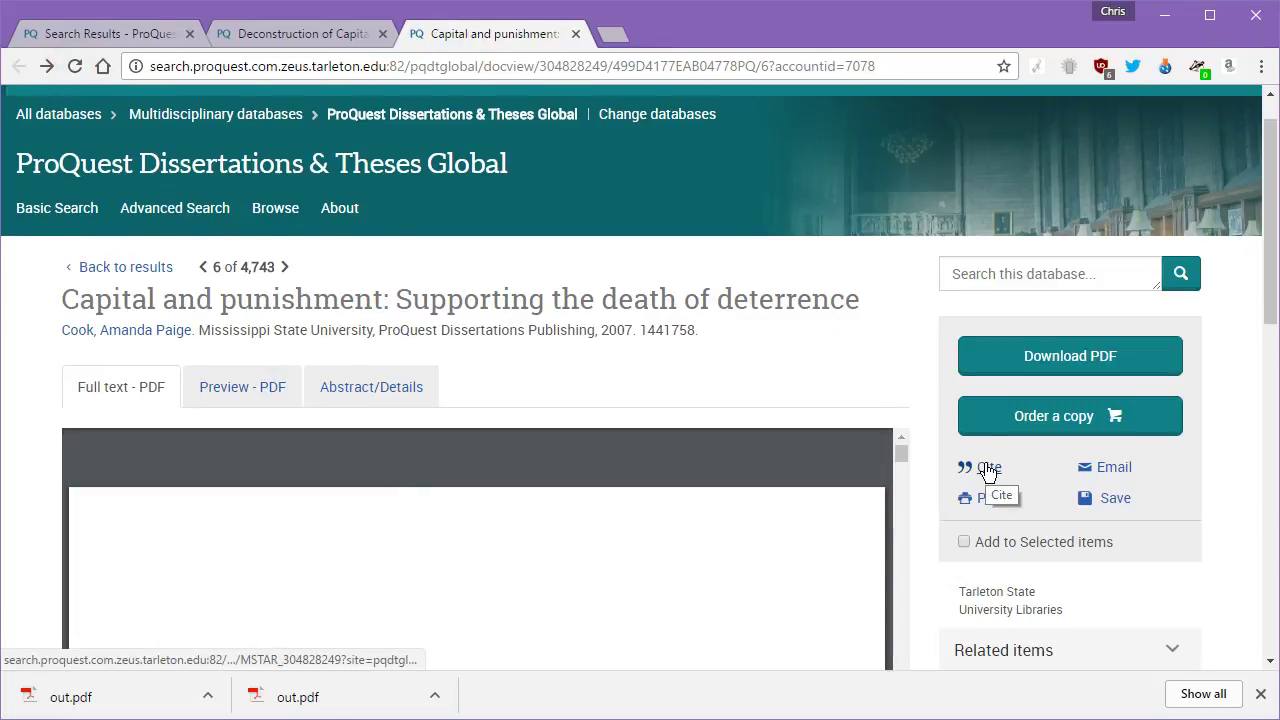
scroll(985, 469, down, 4)
scroll(985, 478, up, 4)
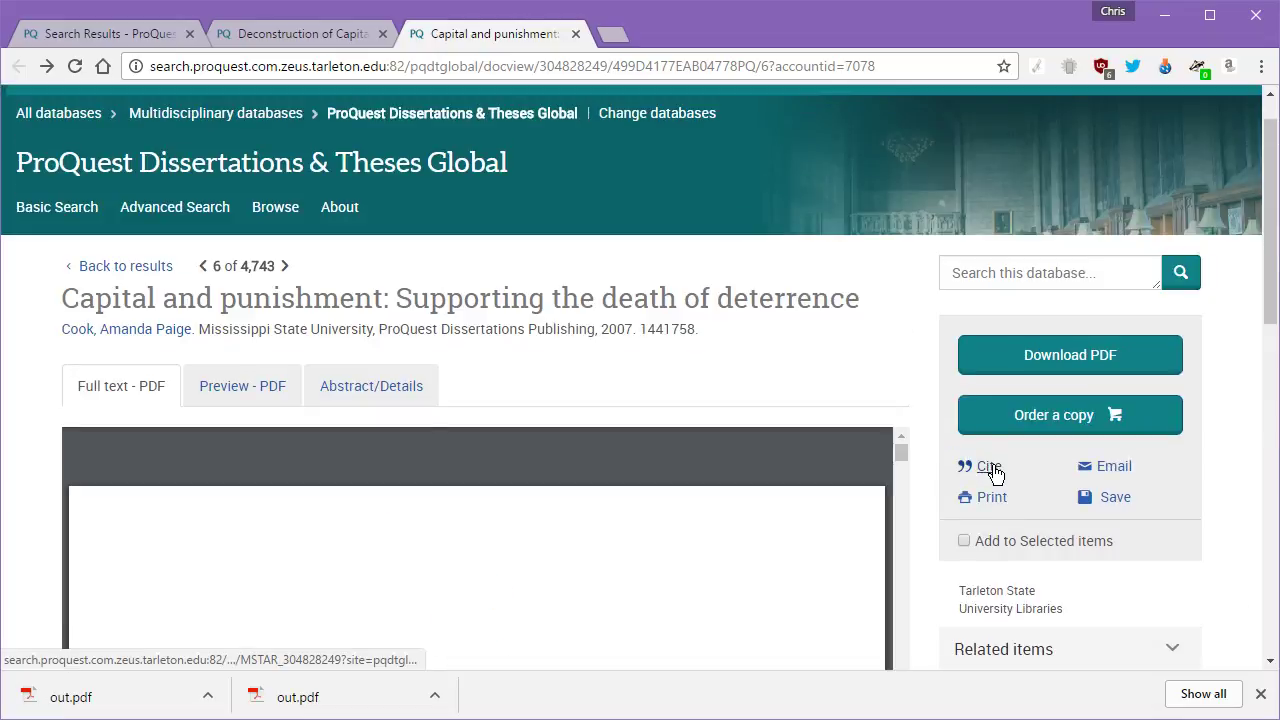
click(990, 468)
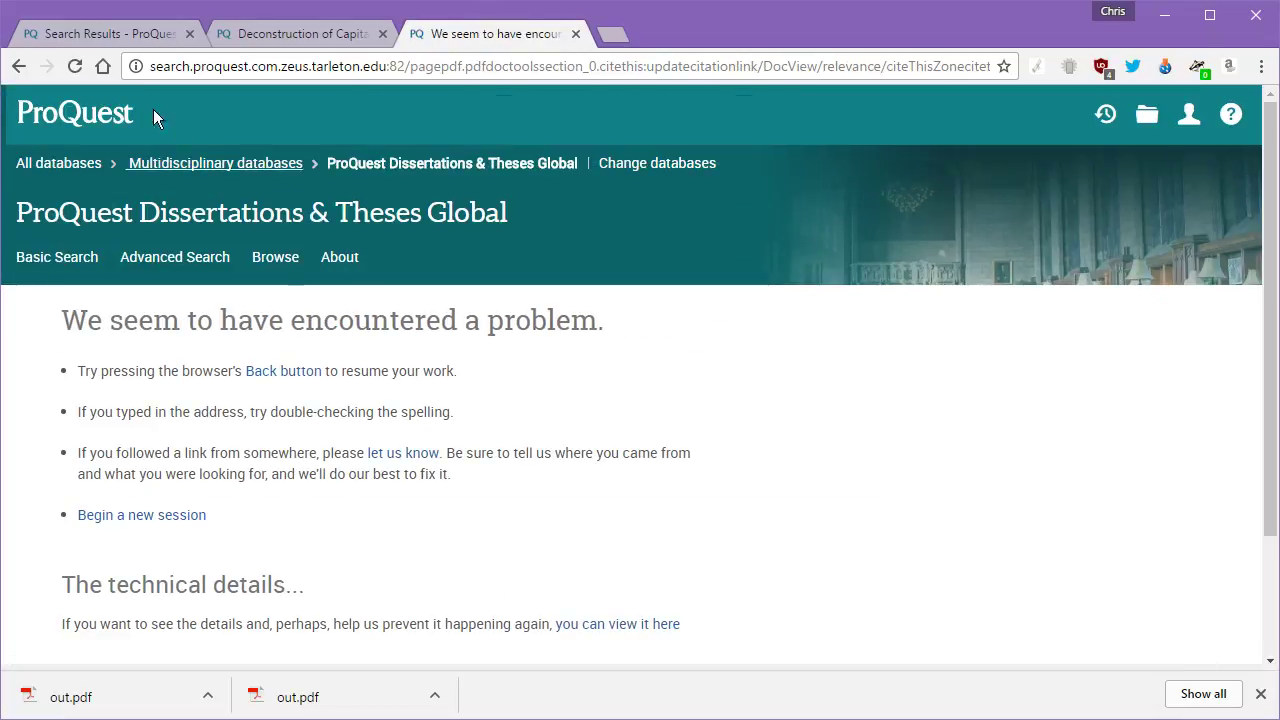
click(18, 66)
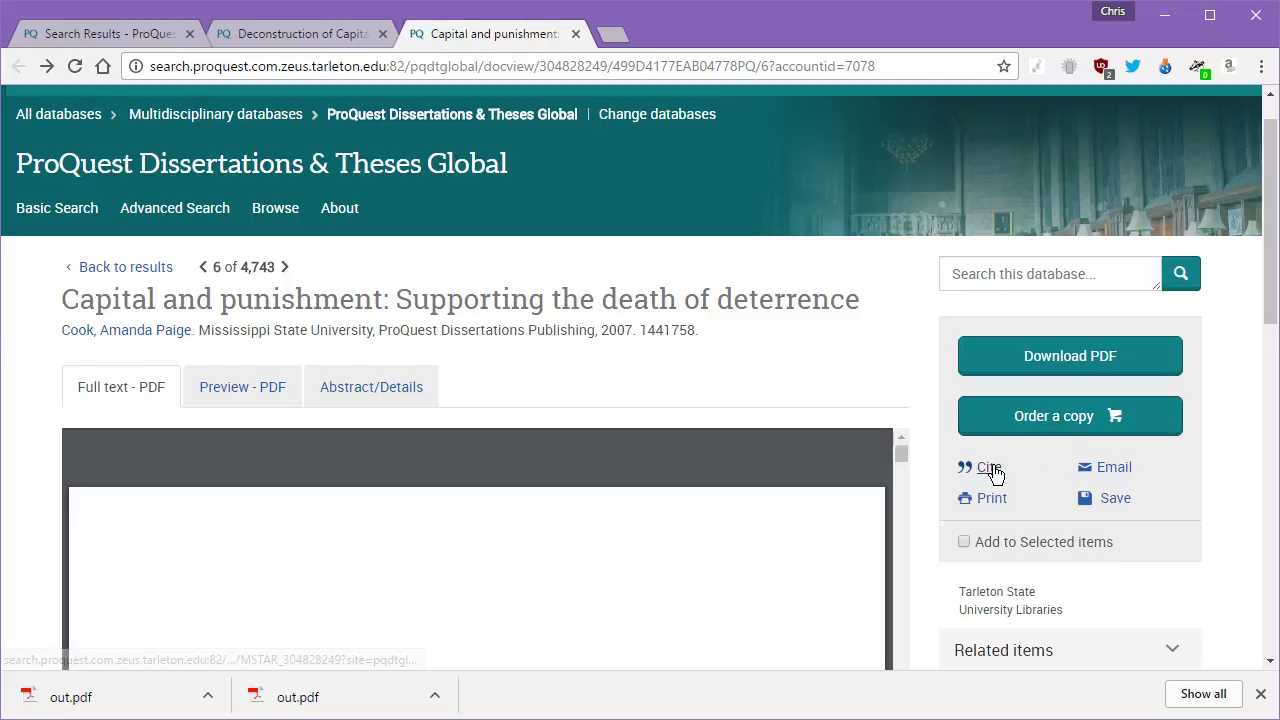
click(315, 40)
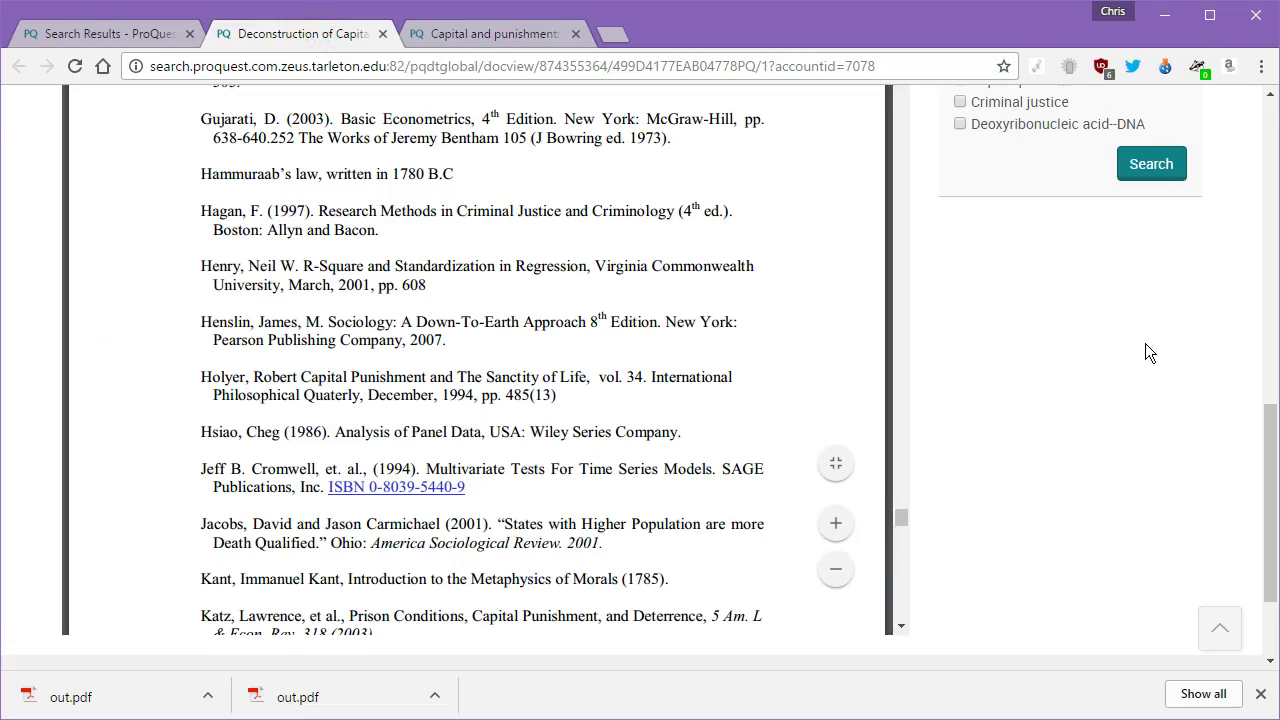
scroll(1145, 343, up, 10)
click(992, 520)
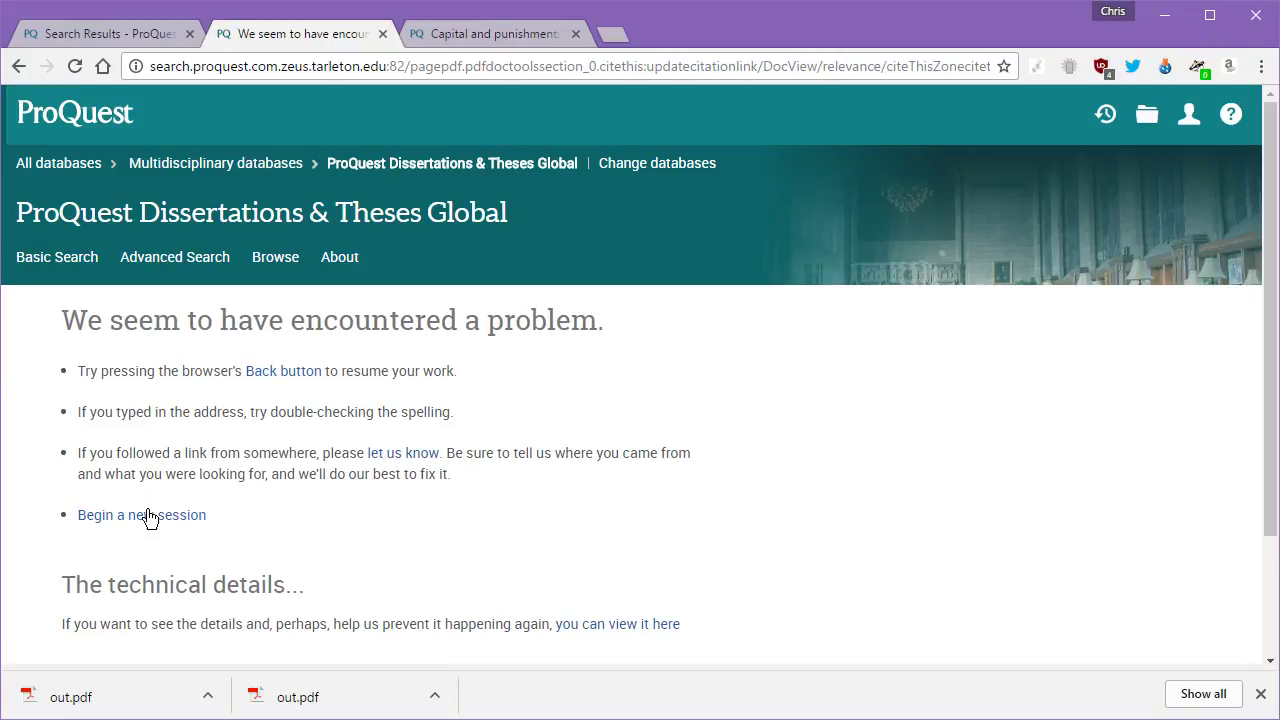
key(alt+Left)
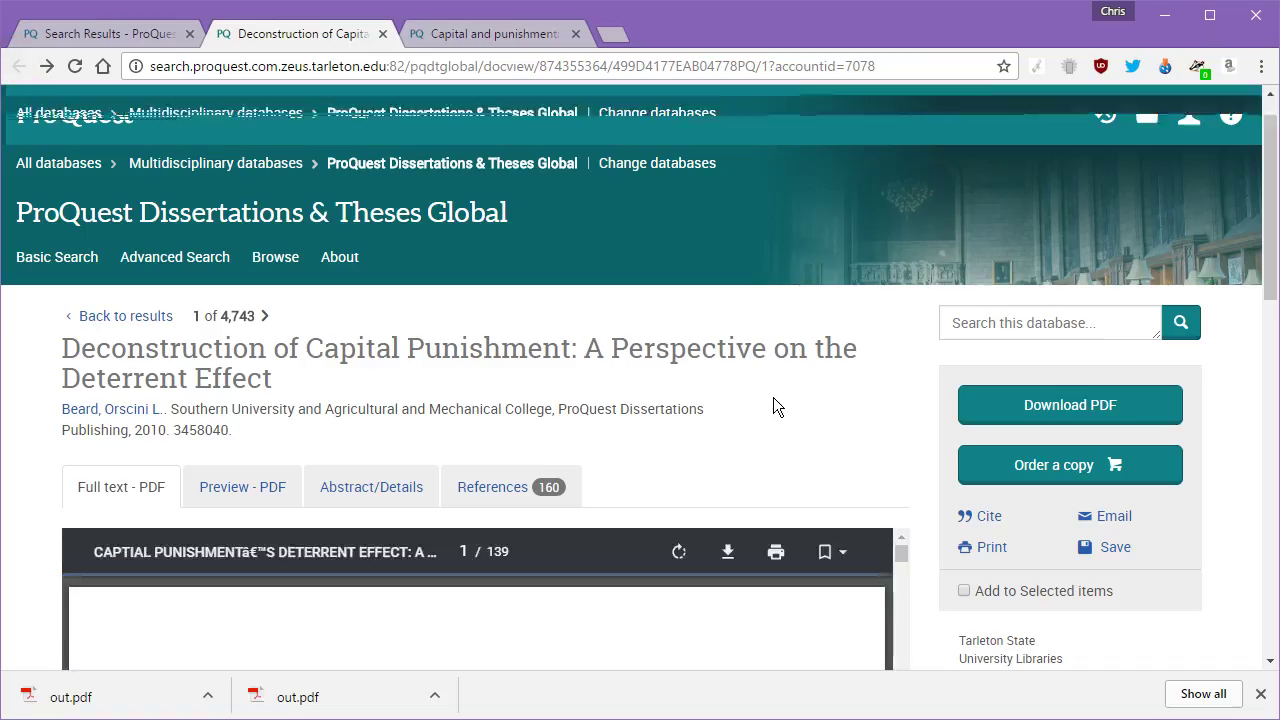
scroll(773, 397, down, 6)
scroll(1145, 410, up, 5)
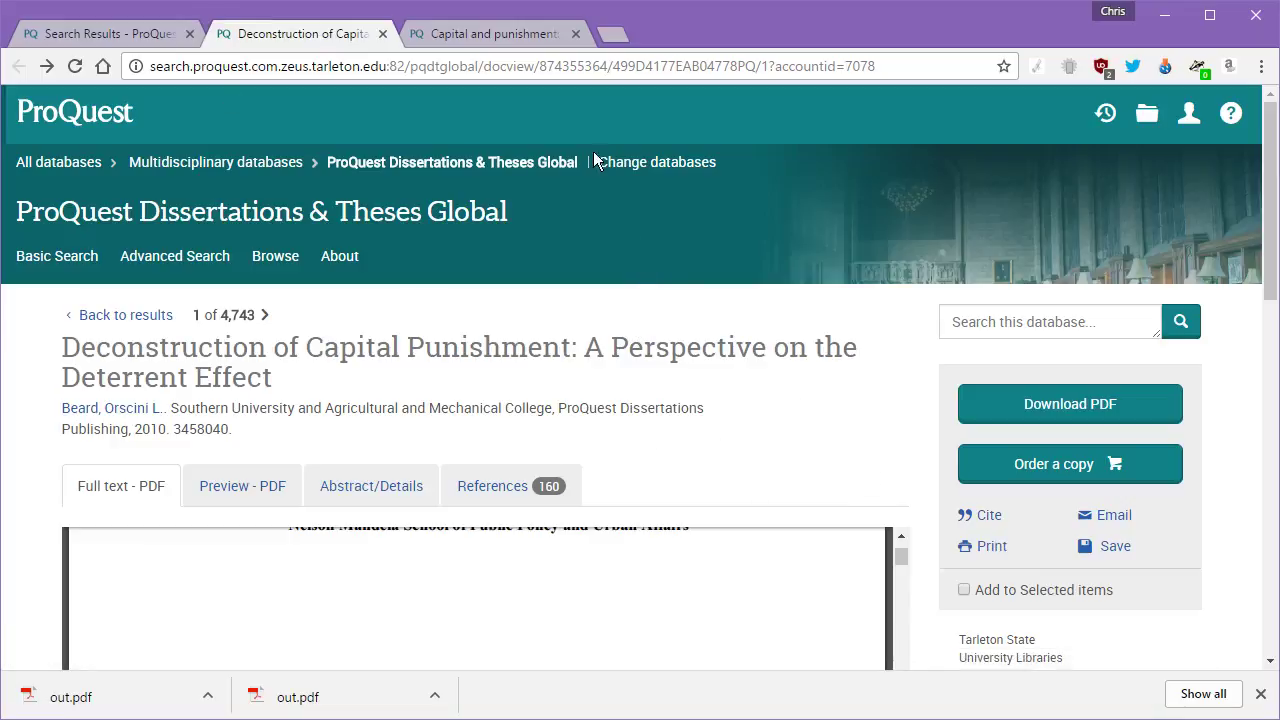
click(509, 33)
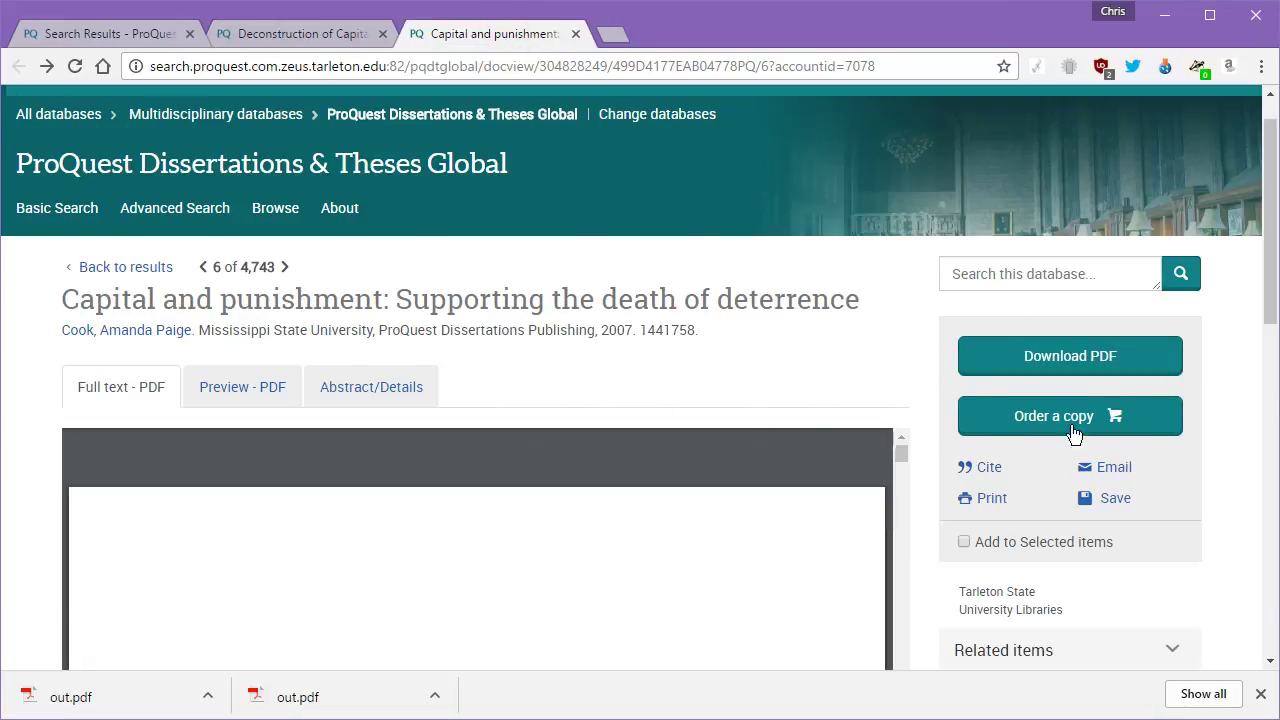
scroll(1272, 296, down, 3)
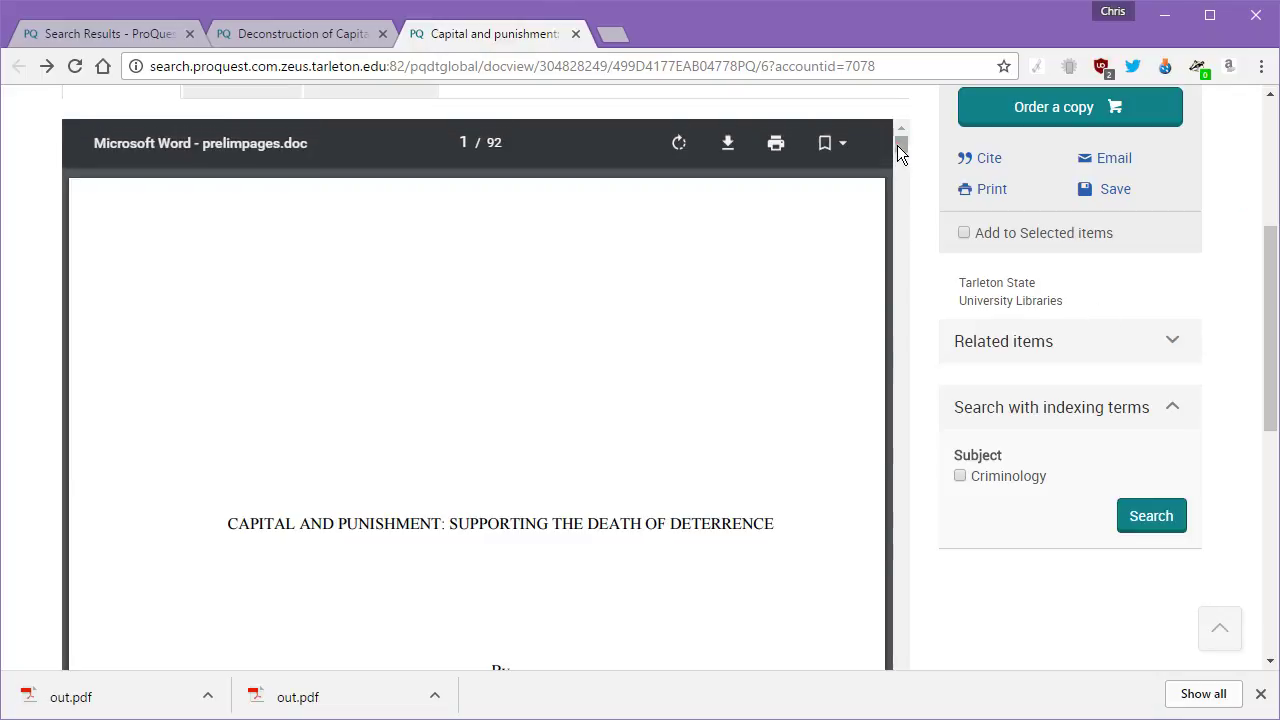
drag(896, 148, 913, 555)
scroll(953, 489, down, 3)
scroll(953, 489, down, 3)
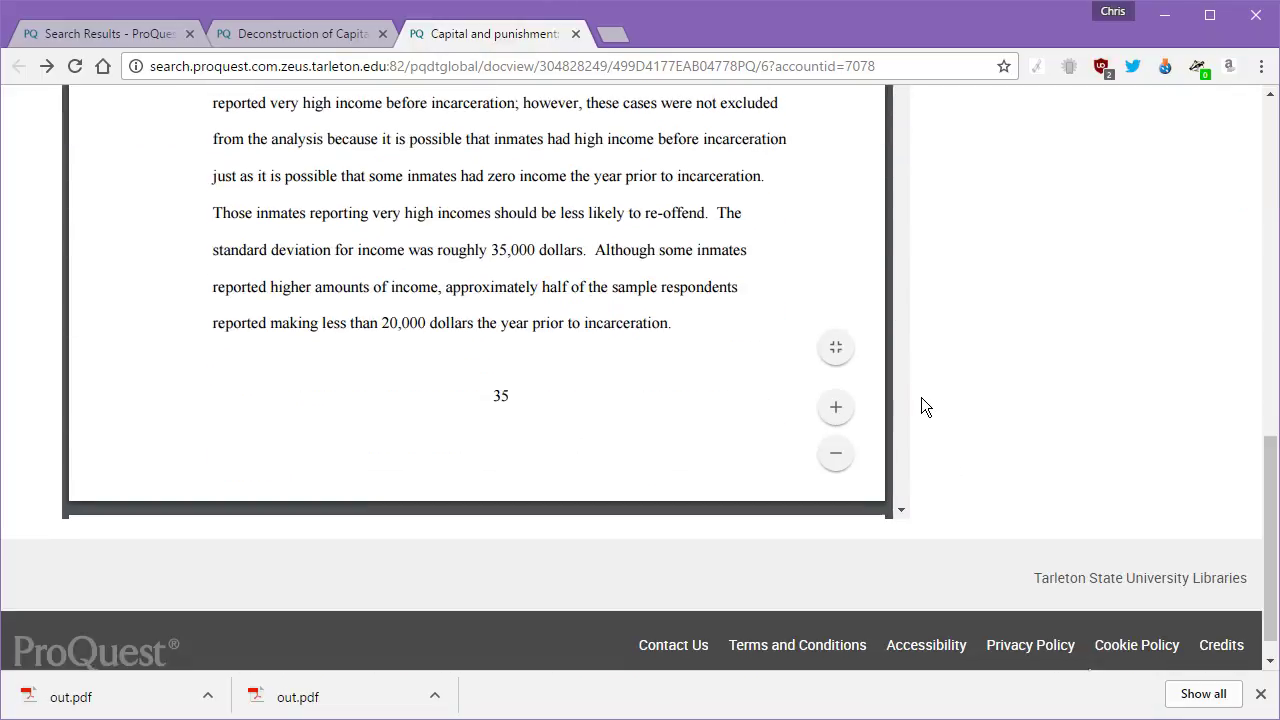
scroll(921, 401, up, 2)
drag(903, 207, 907, 524)
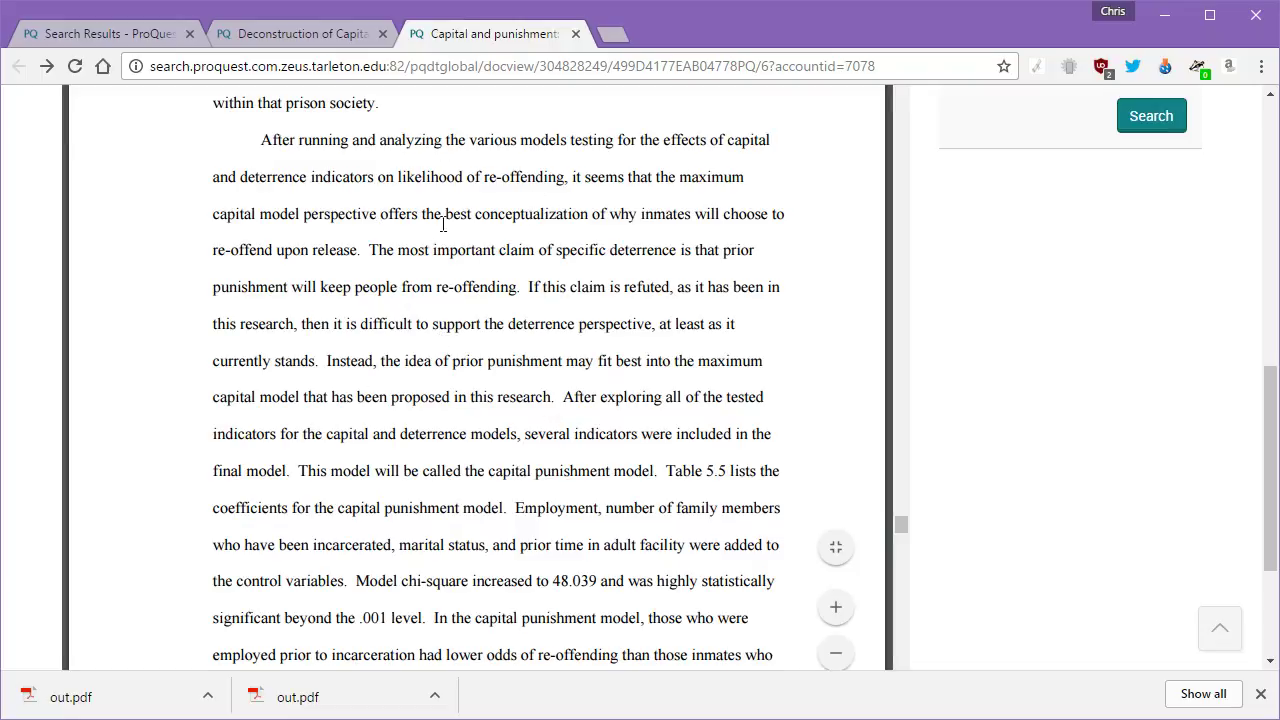
click(288, 34)
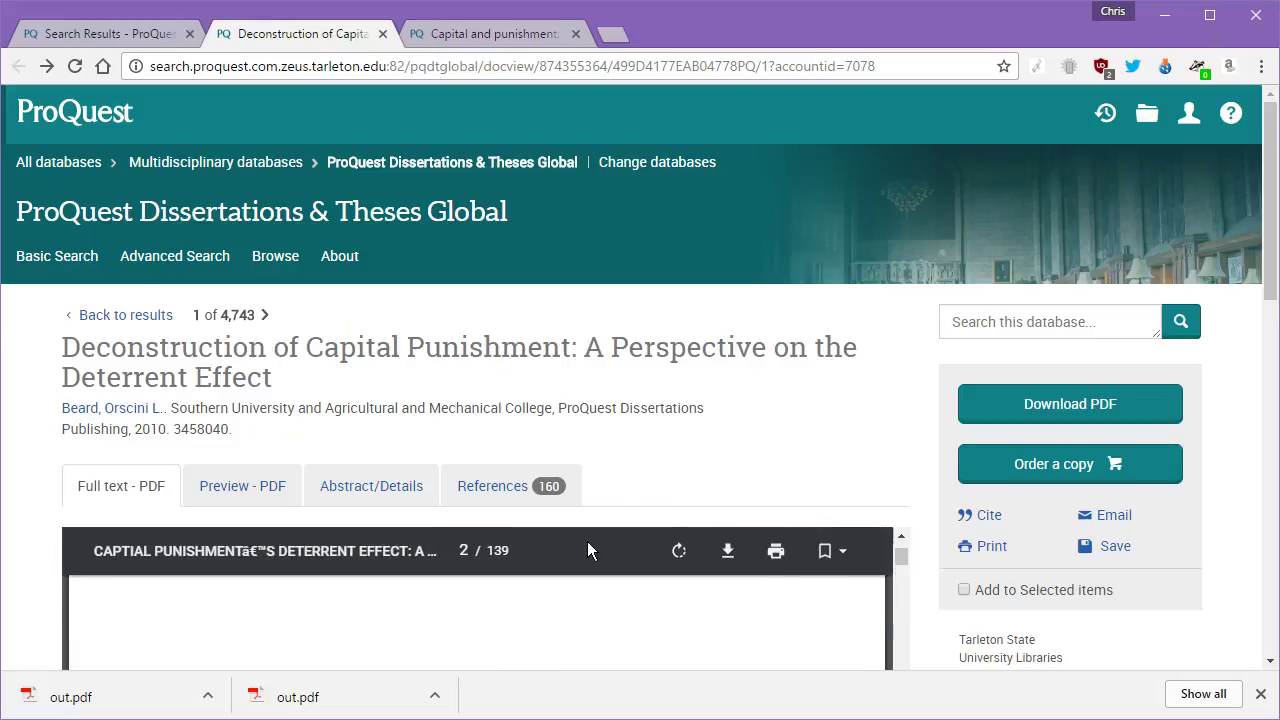
Open the Deconstruction dissertation's References (160) tab and scroll through the cited works
click(506, 487)
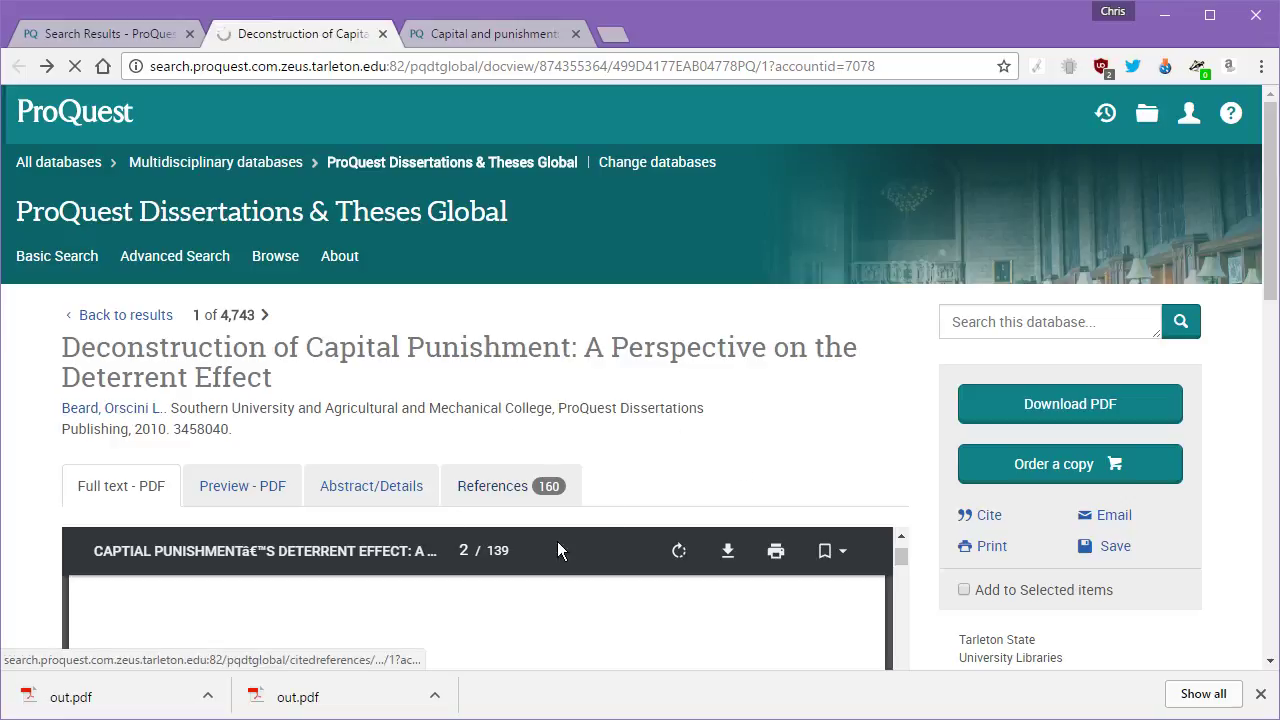
scroll(620, 485, down, 1)
scroll(637, 479, down, 3)
scroll(514, 445, down, 5)
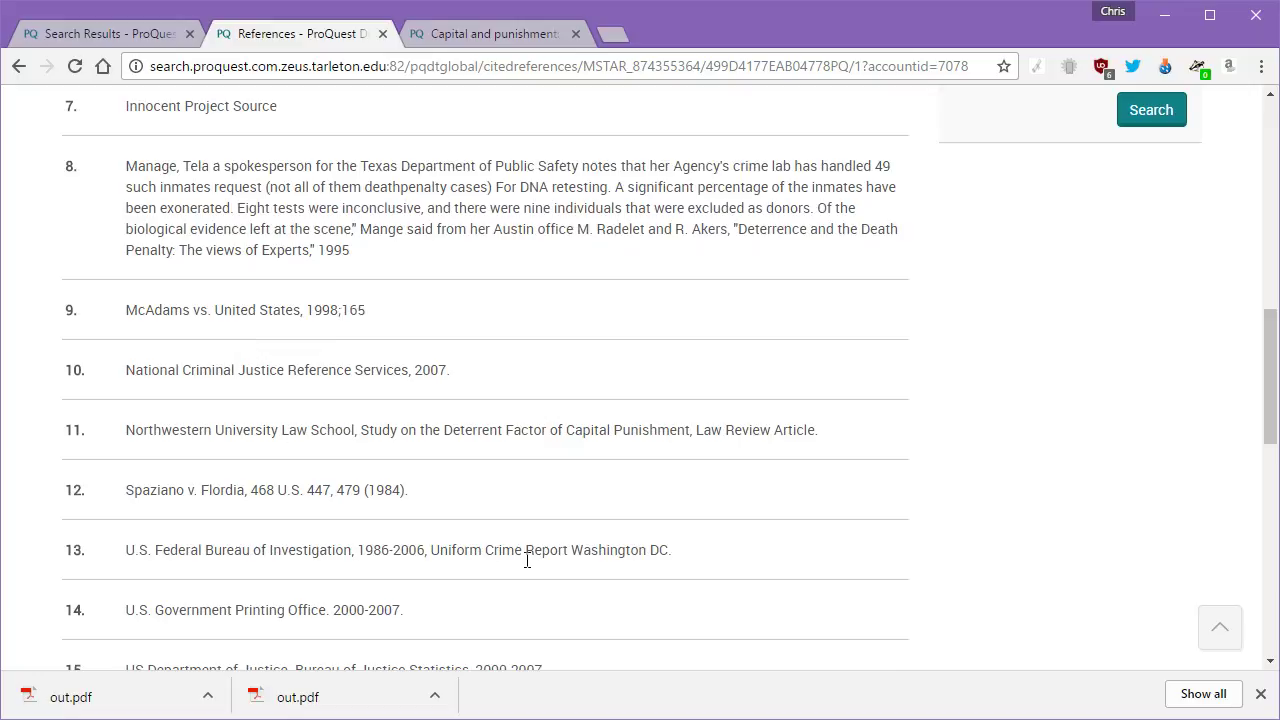
scroll(527, 560, down, 3)
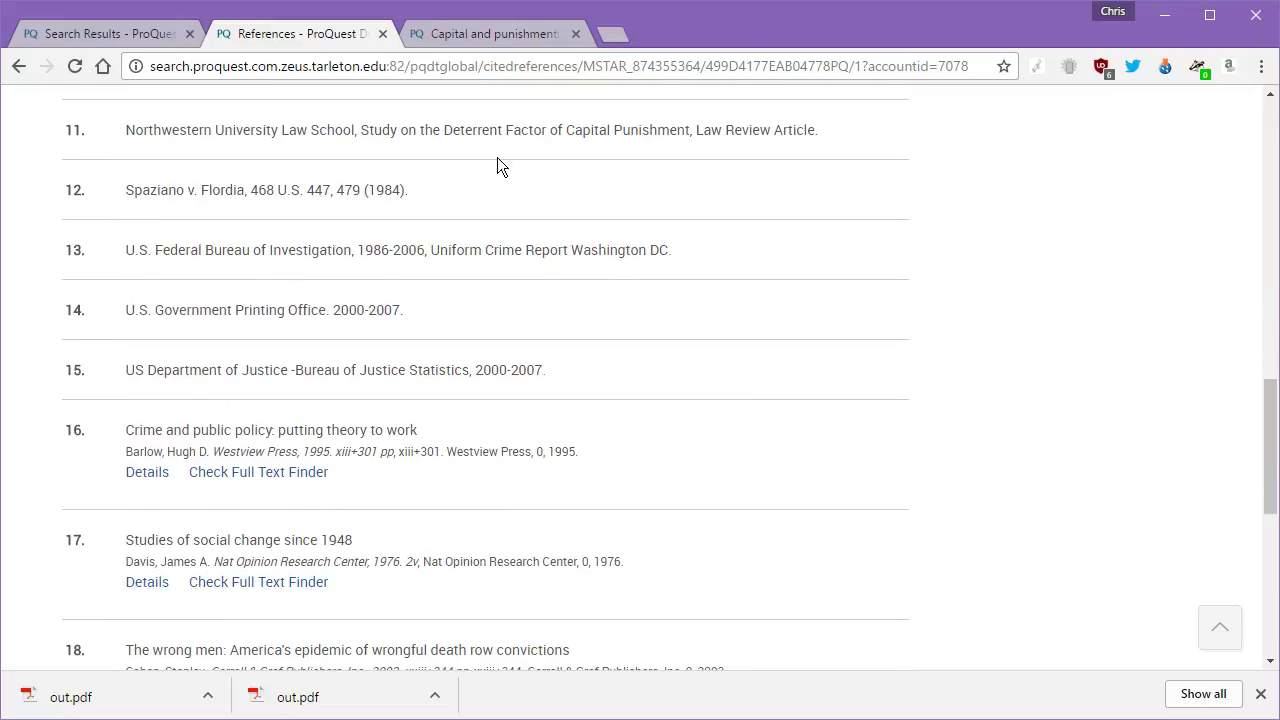
In the Capital and punishment PDF, jump to the References pages from 78 and scroll through them
click(489, 41)
drag(901, 531, 933, 579)
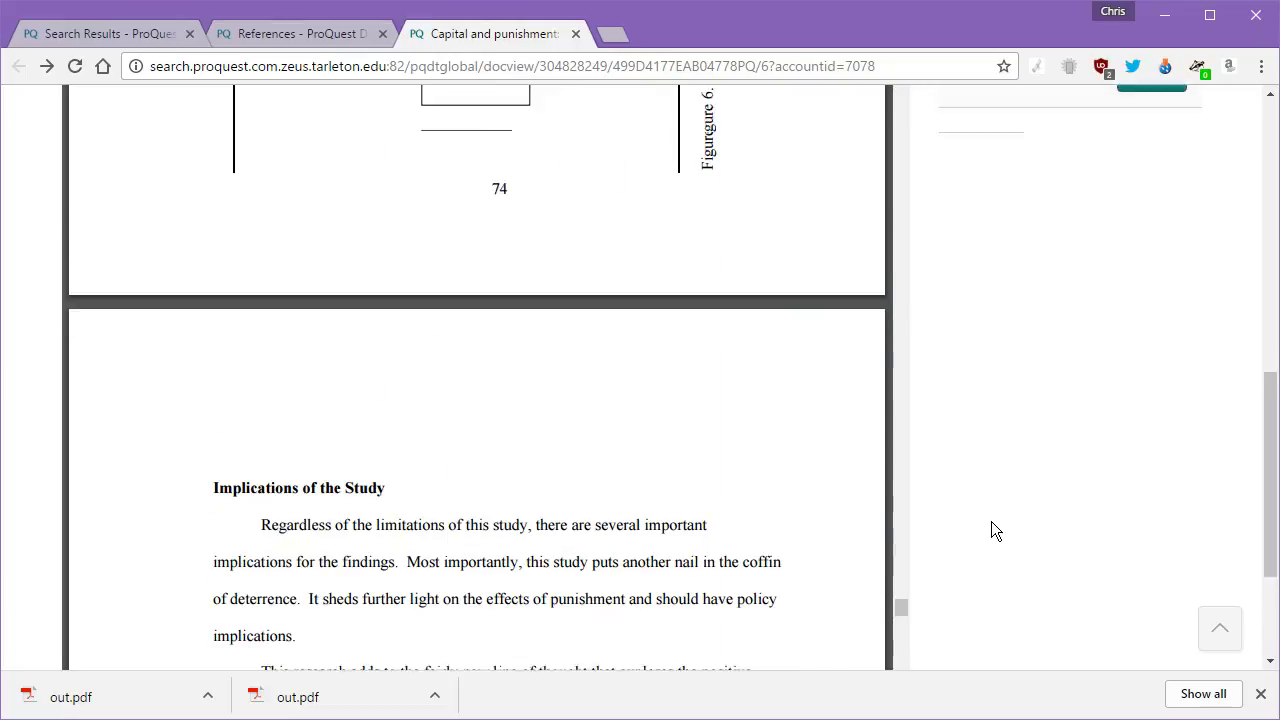
scroll(991, 531, down, 3)
drag(901, 423, 905, 457)
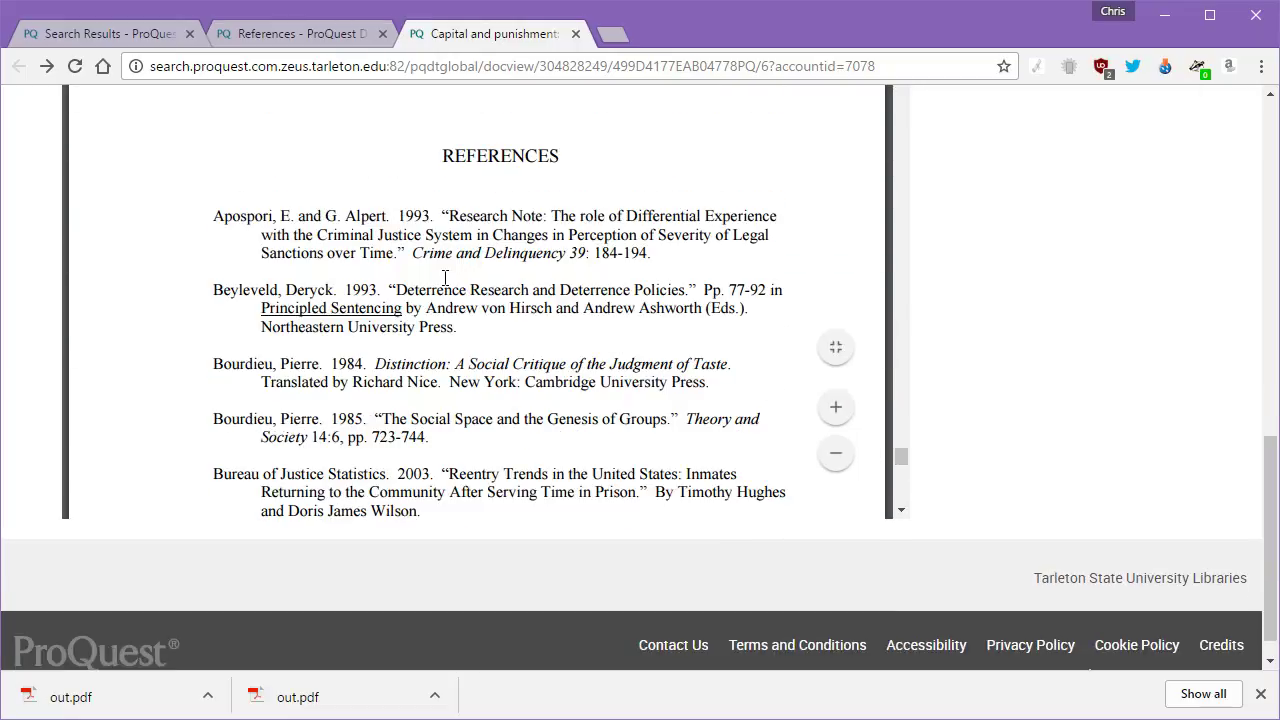
double_click(412, 217)
scroll(647, 410, down, 2)
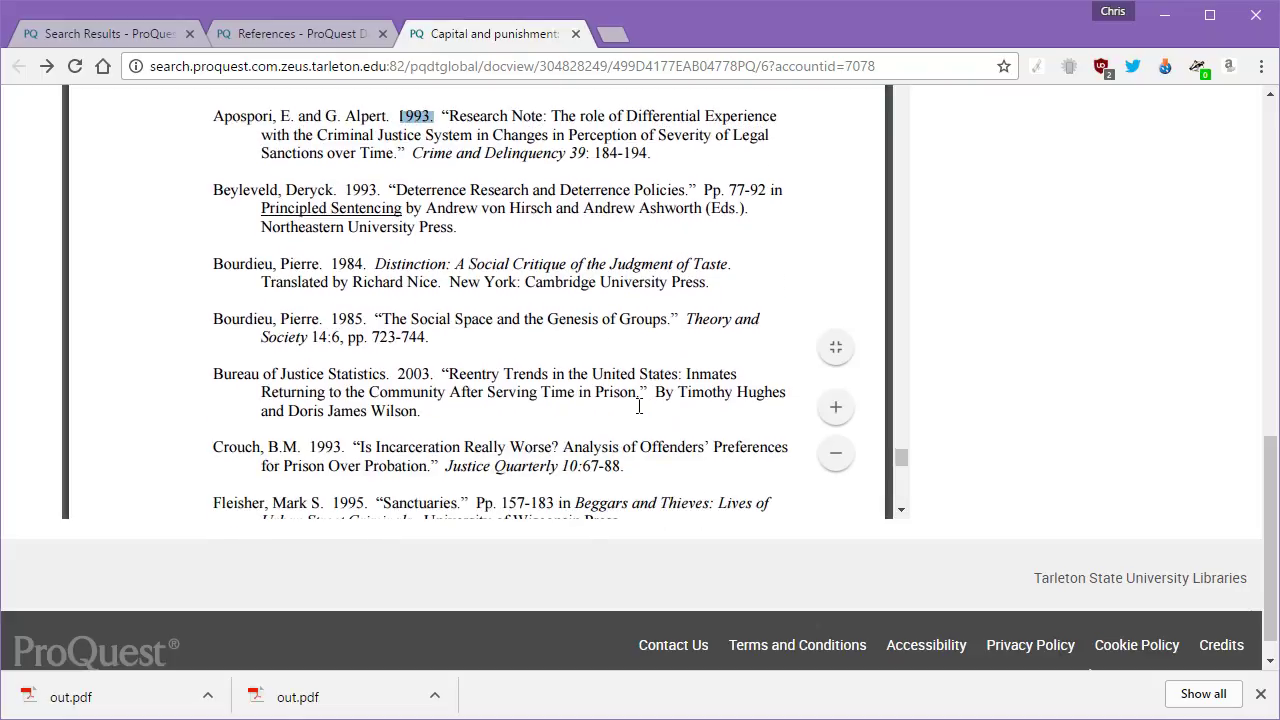
scroll(573, 418, down, 6)
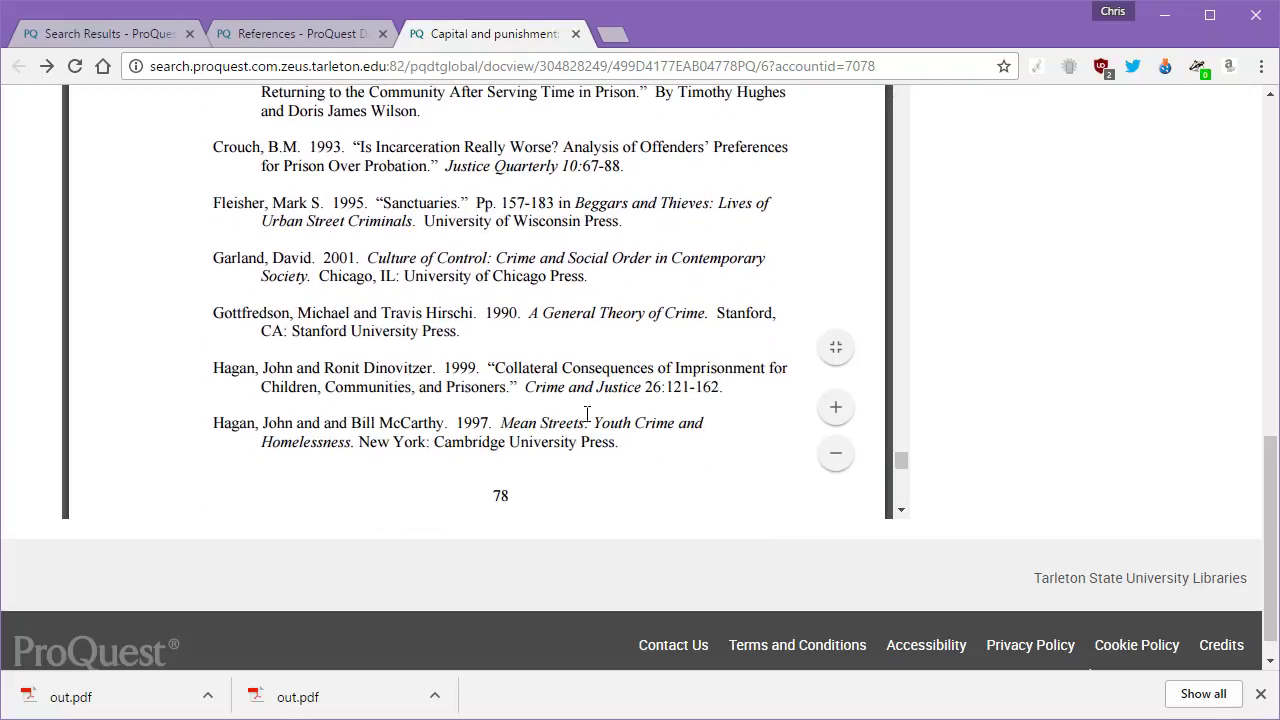
scroll(590, 415, down, 8)
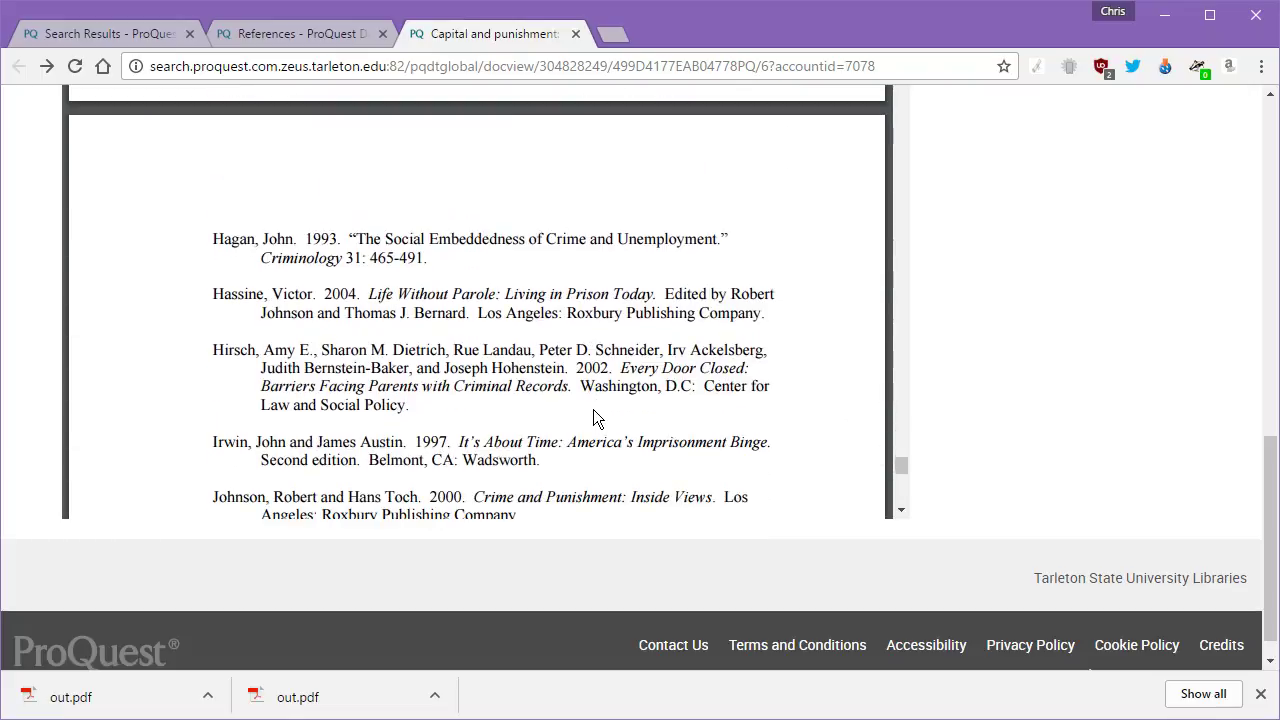
Return to the search results, closing the references and Capital and punishment tabs
click(127, 25)
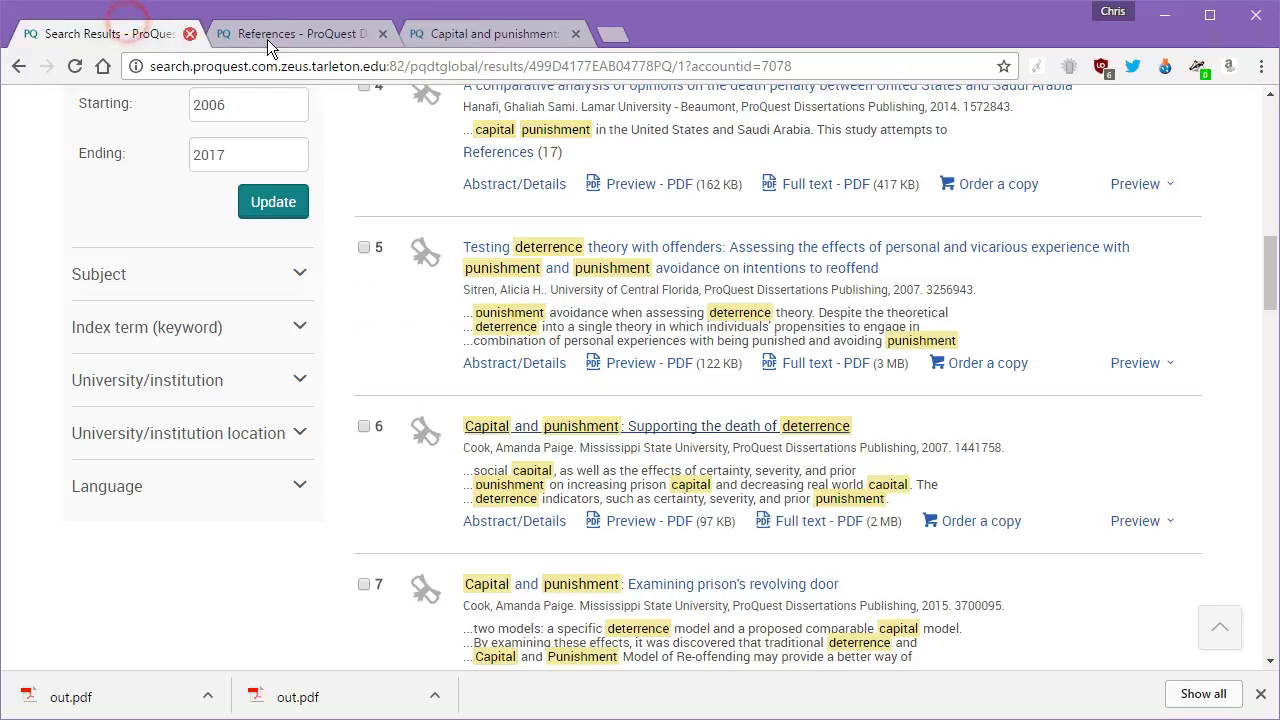
click(382, 34)
click(382, 34)
scroll(834, 300, up, 4)
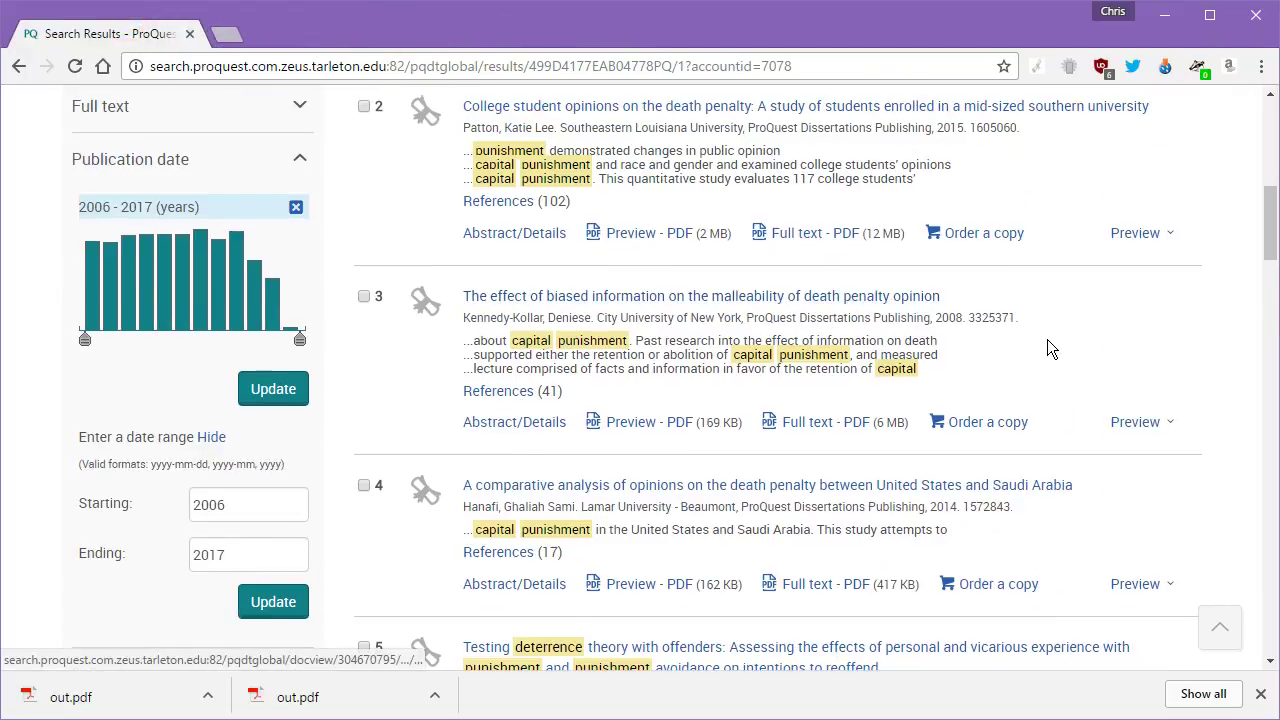
scroll(1047, 339, up, 4)
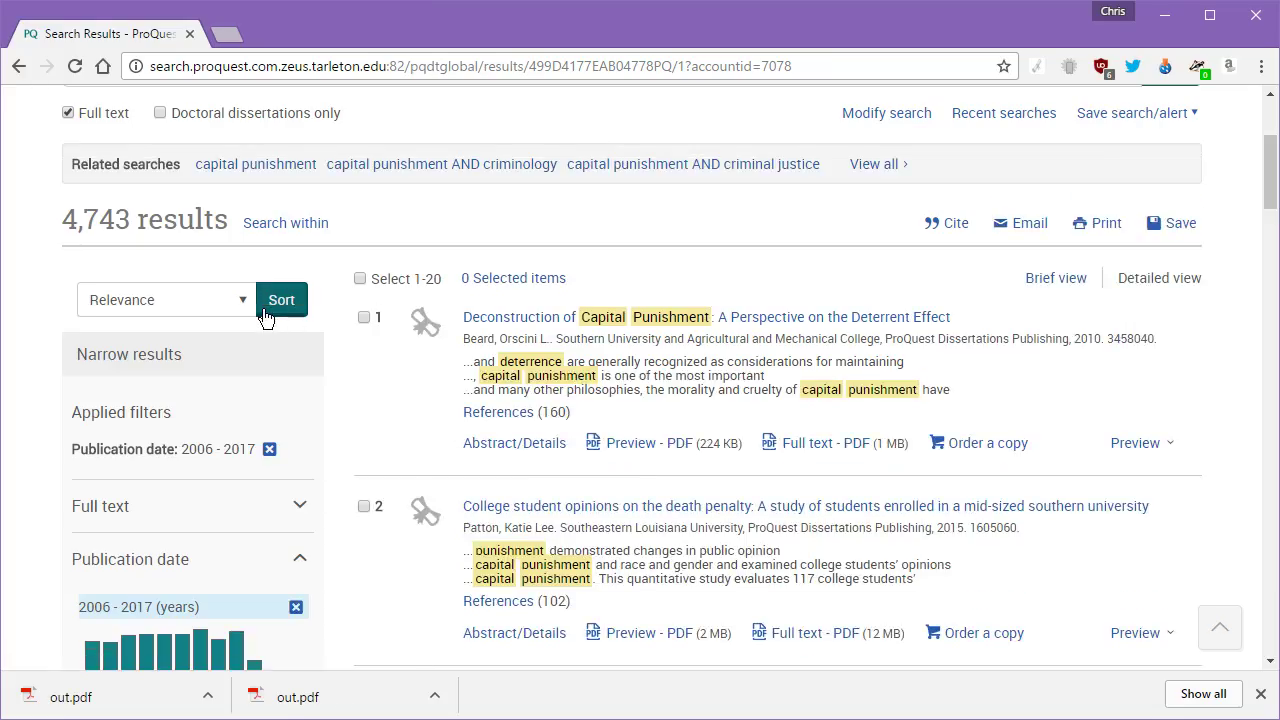
Sort the dissertation results by Most recent first and scroll through the first page
click(160, 298)
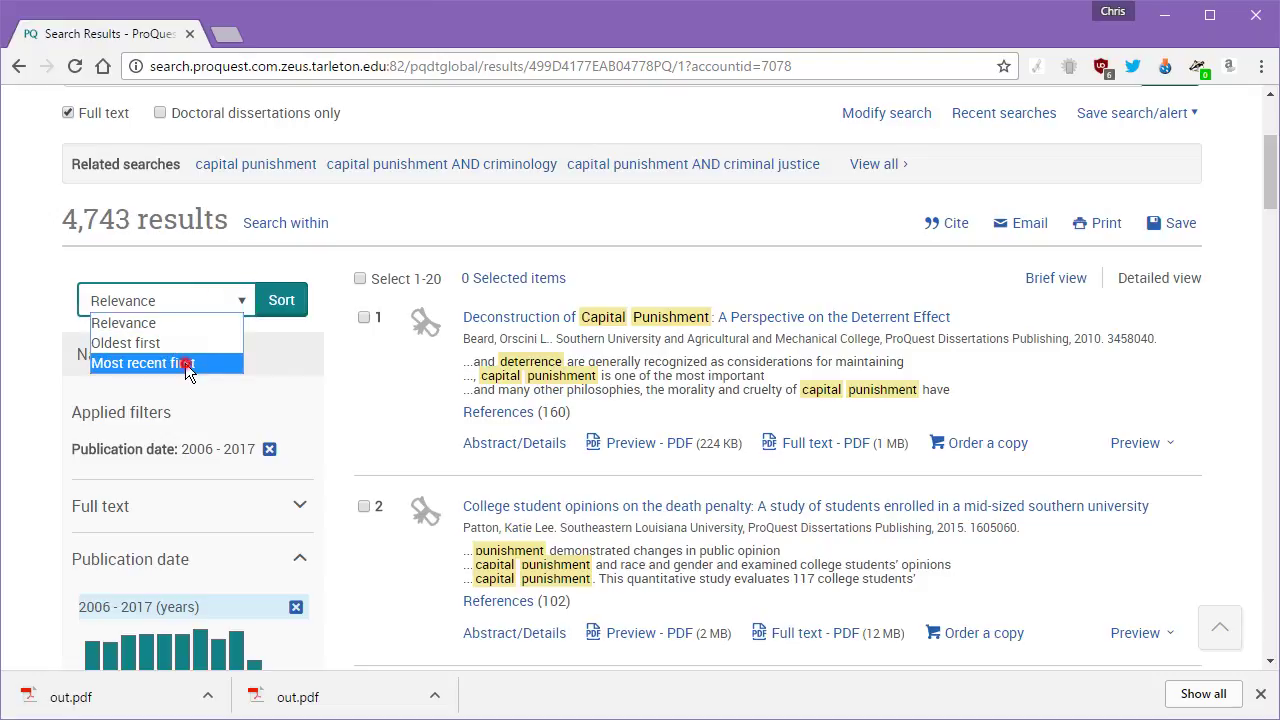
click(180, 362)
click(283, 303)
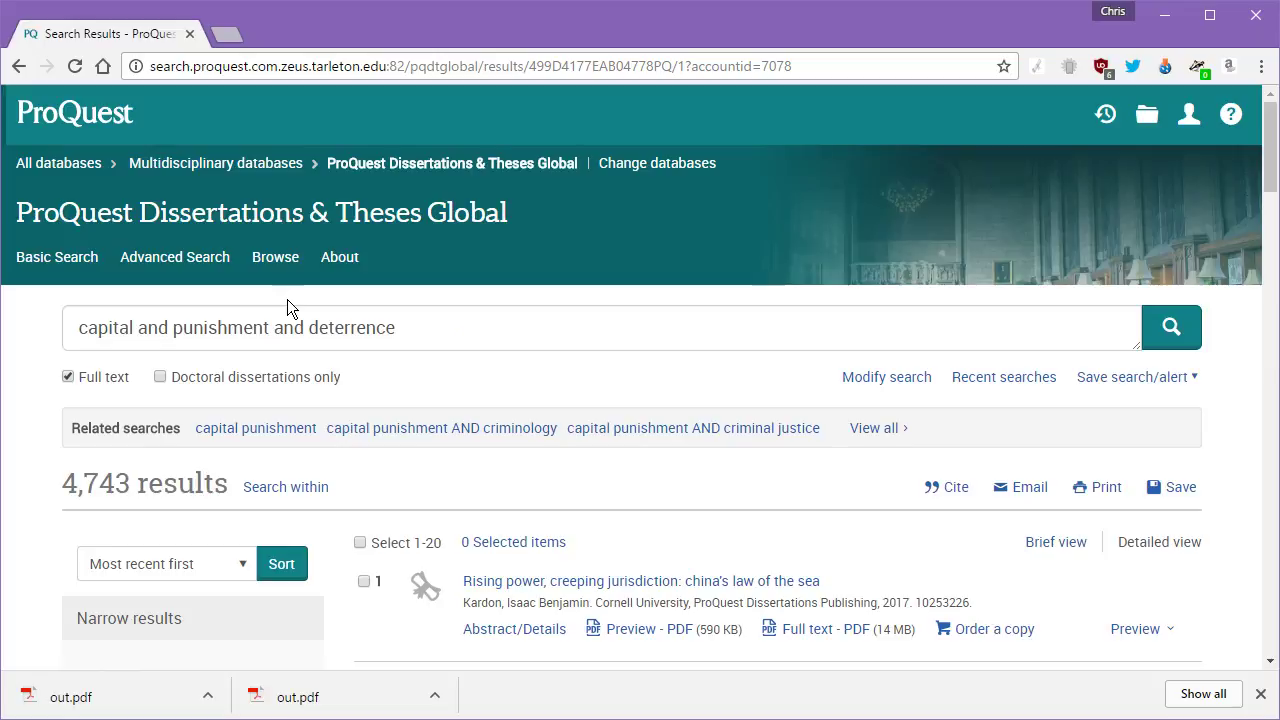
scroll(817, 411, down, 2)
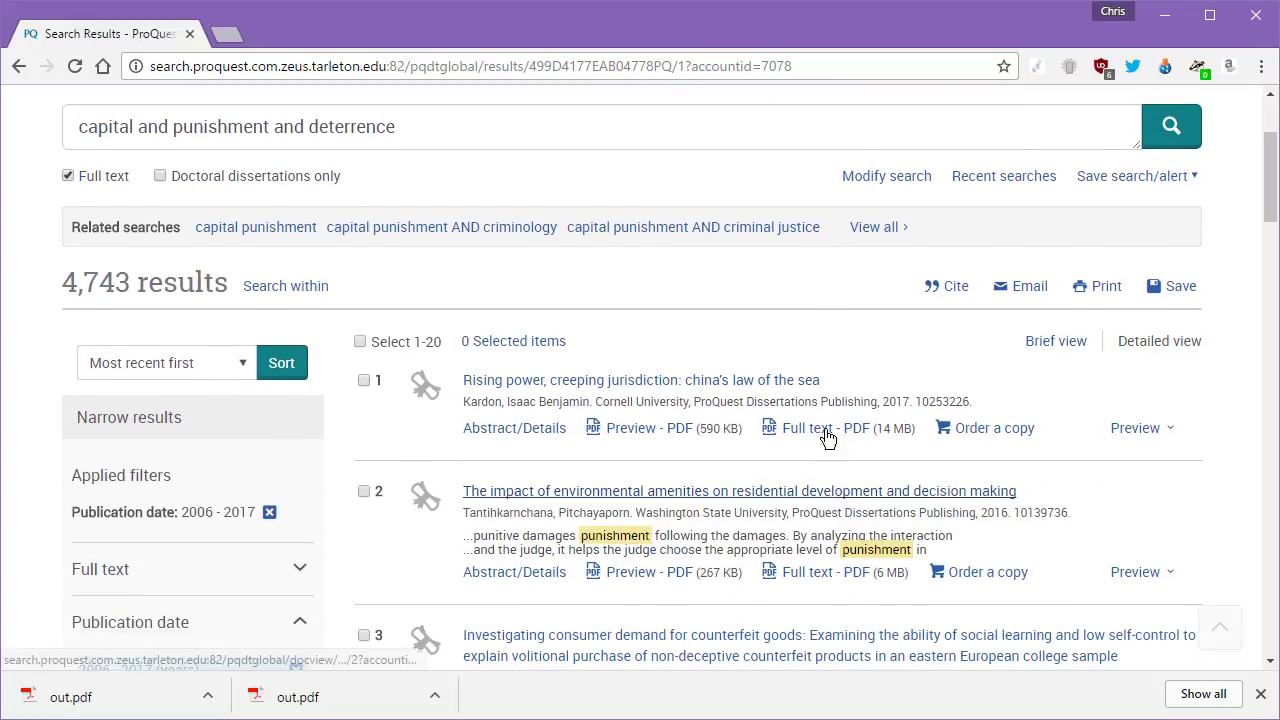
scroll(827, 441, down, 3)
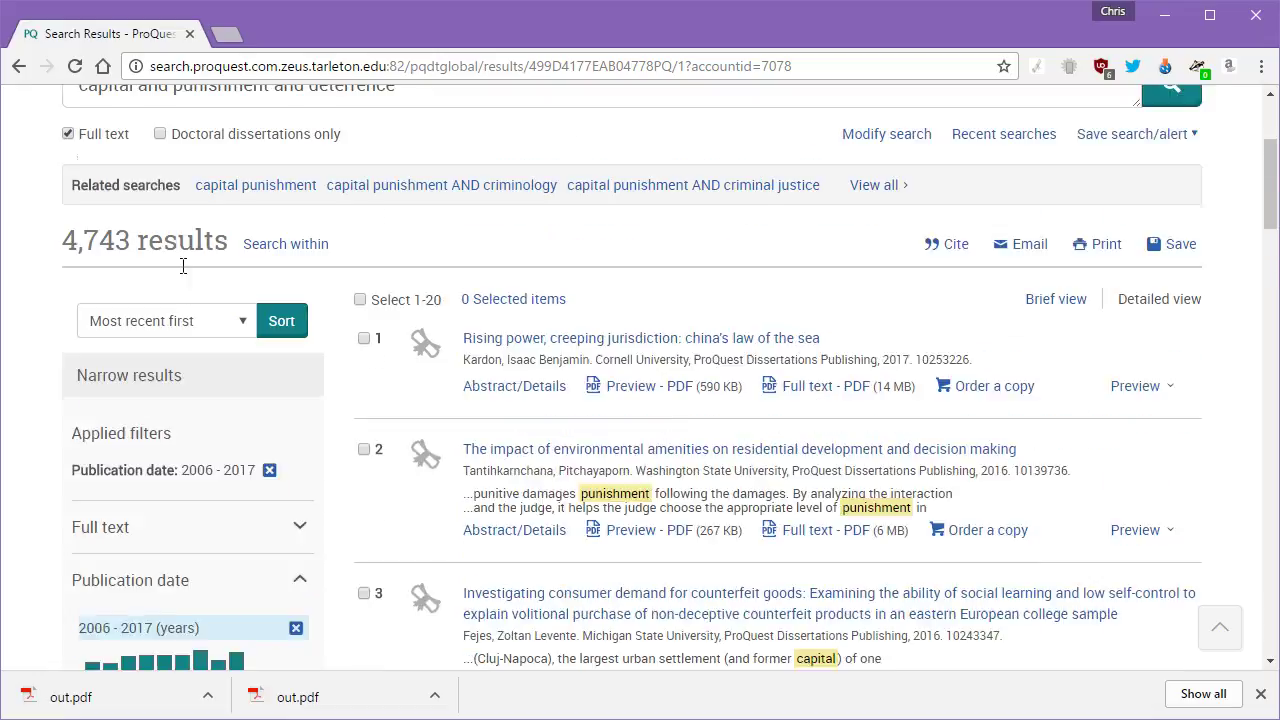
scroll(748, 440, down, 7)
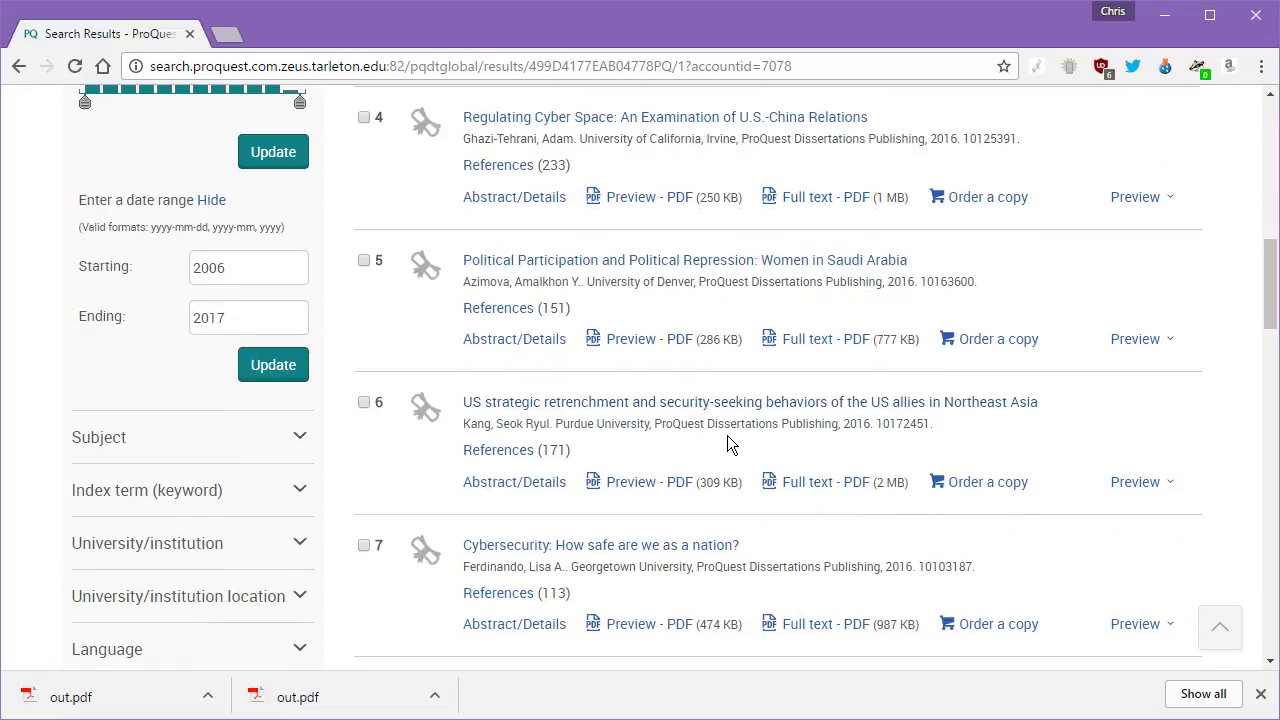
scroll(727, 435, down, 1)
scroll(907, 510, down, 5)
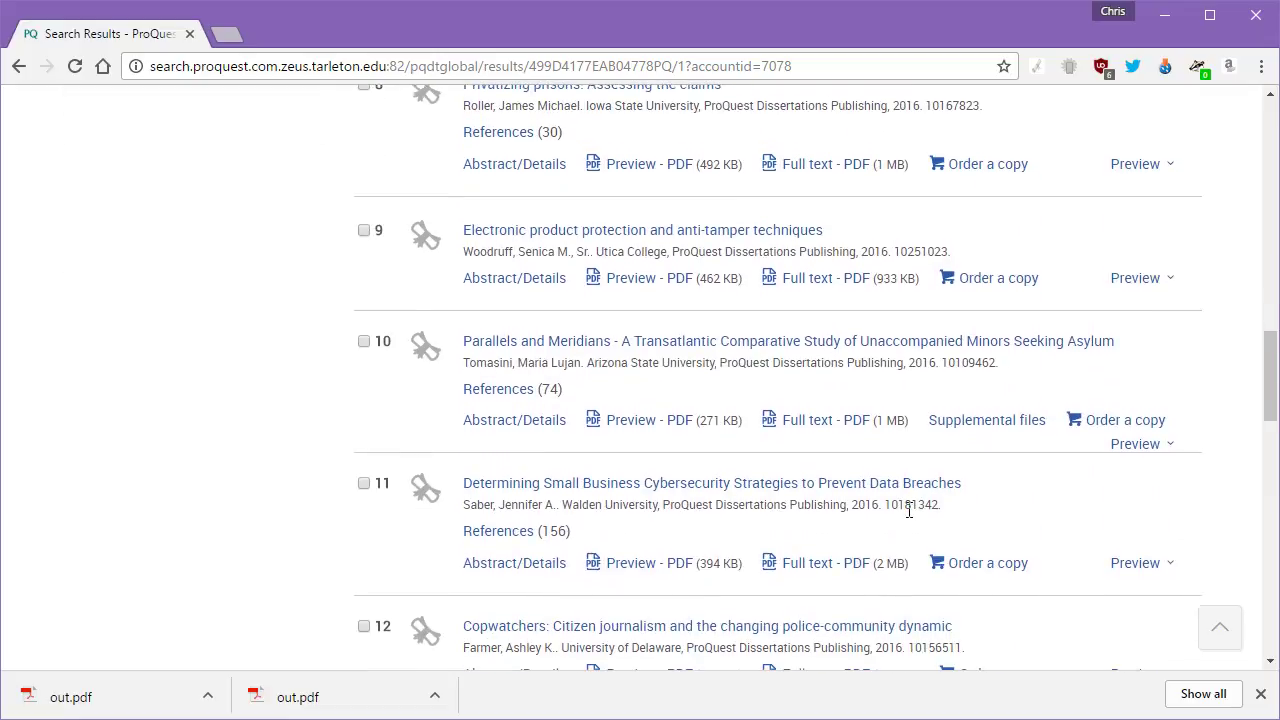
scroll(909, 510, down, 4)
scroll(912, 508, down, 3)
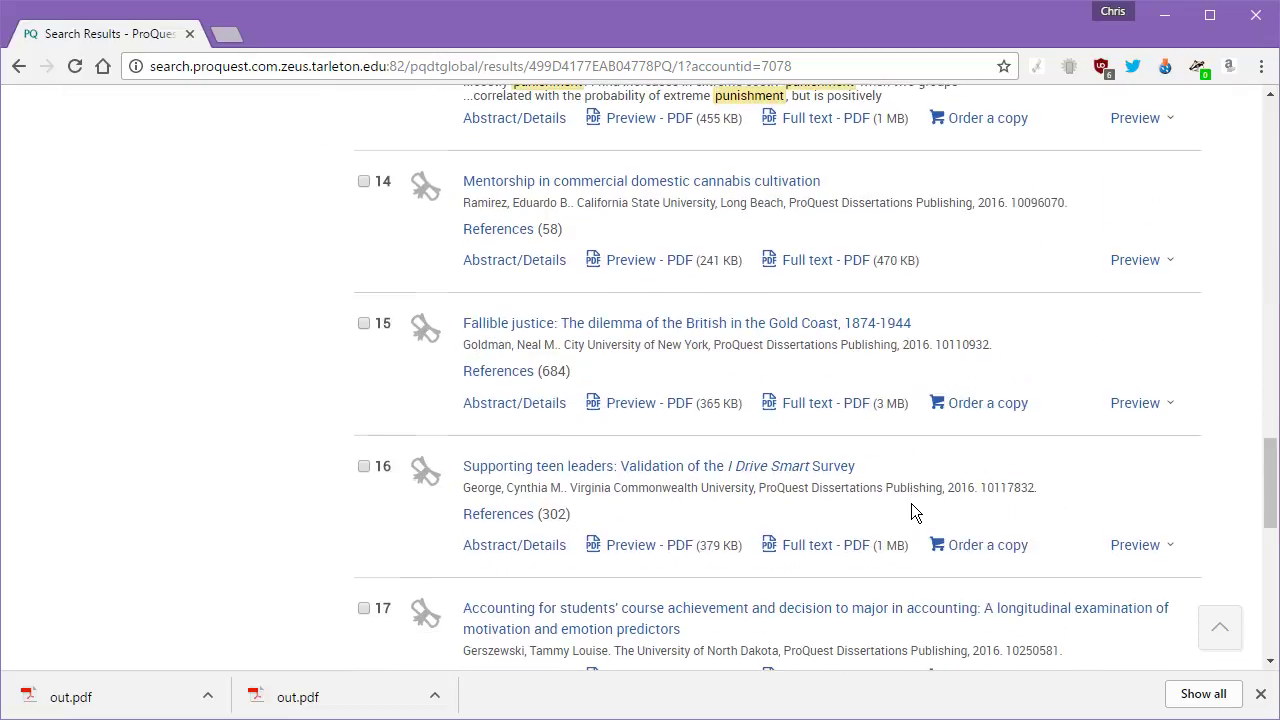
scroll(911, 511, down, 4)
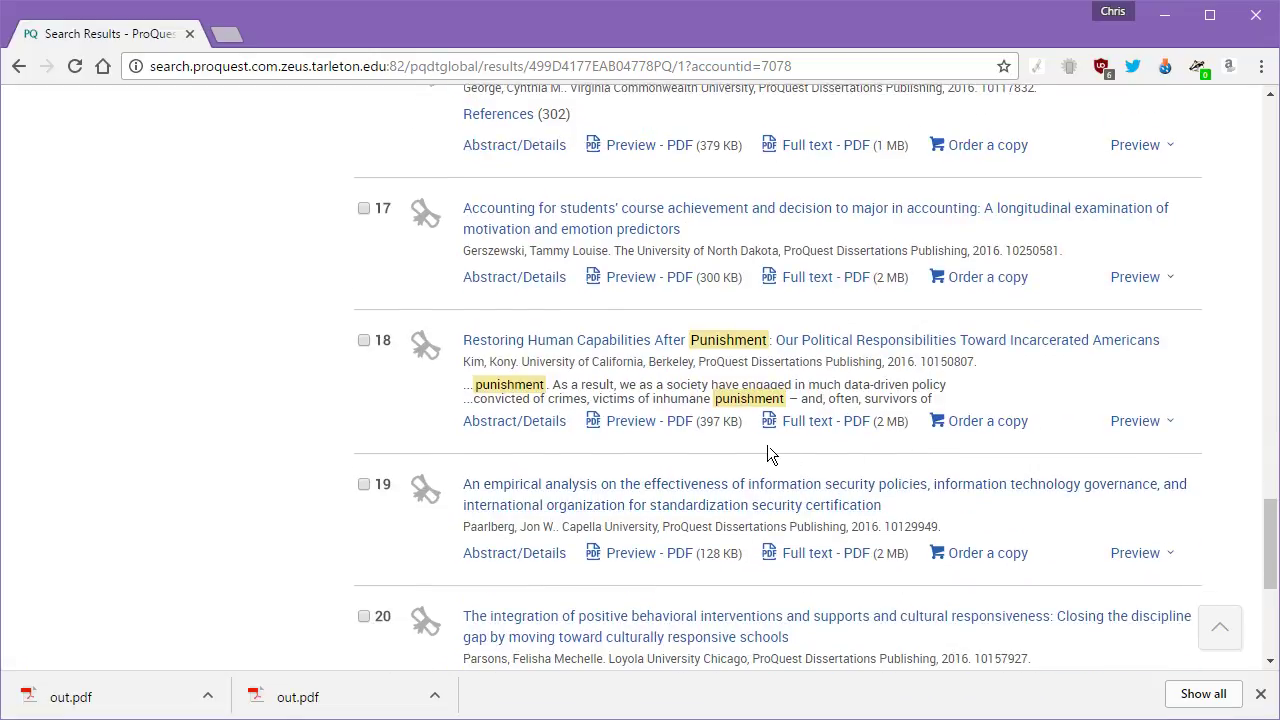
scroll(749, 431, down, 2)
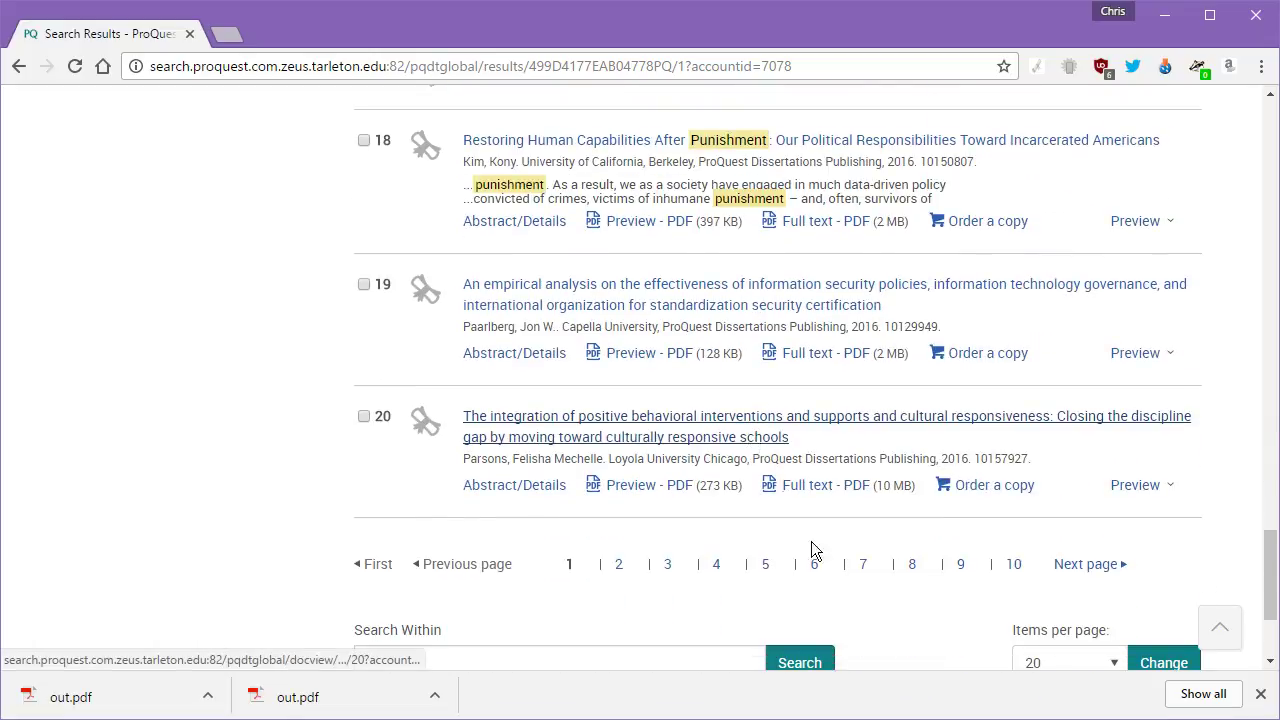
Go to the second page of results and scroll through it
click(1077, 563)
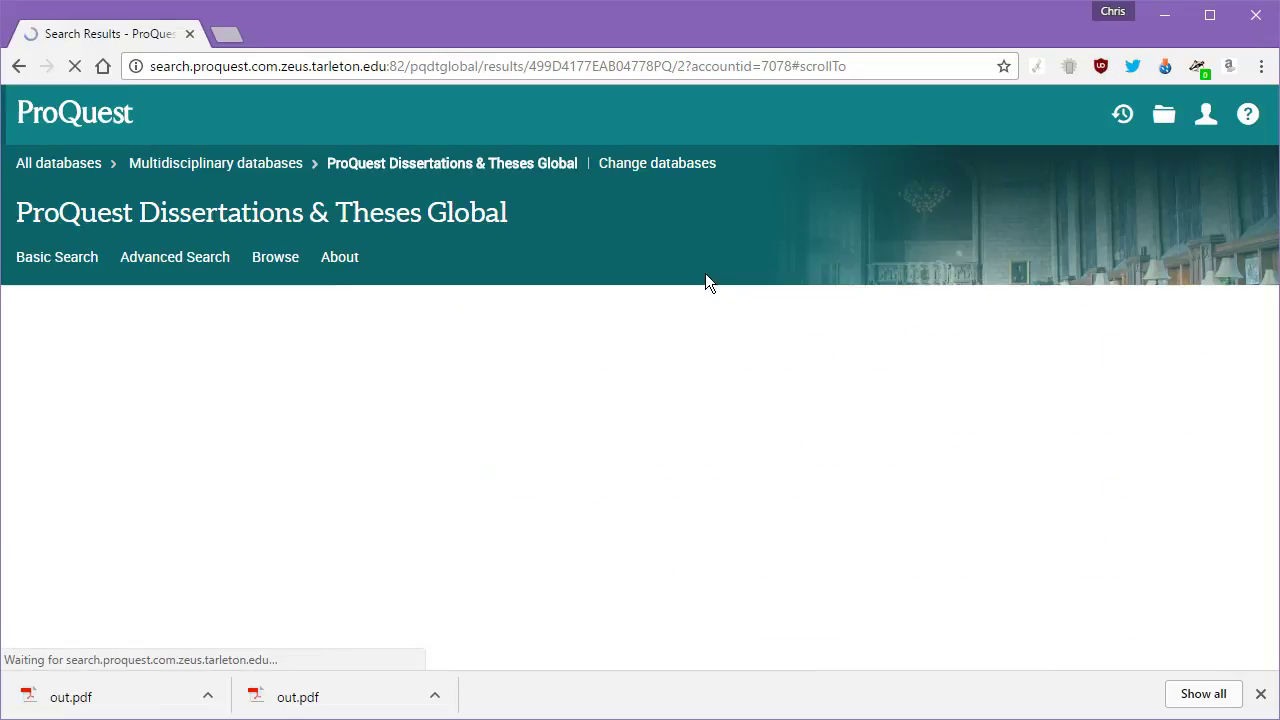
scroll(697, 418, down, 5)
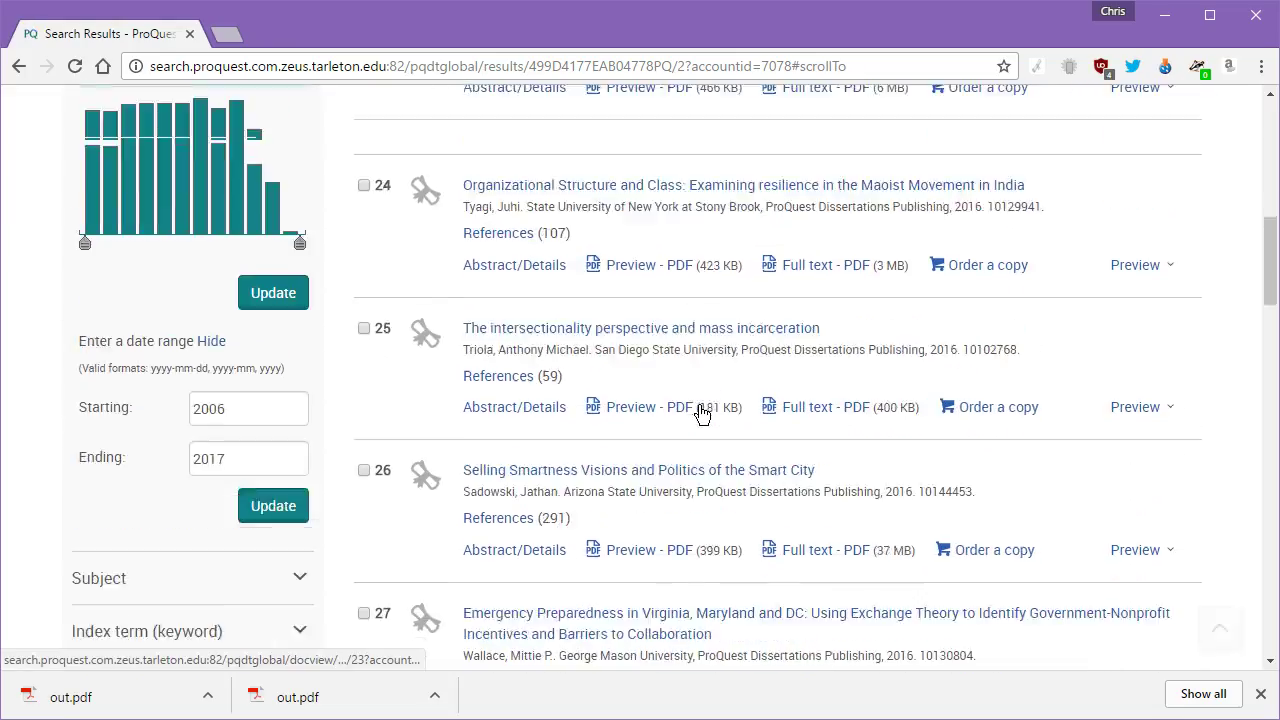
scroll(700, 413, down, 5)
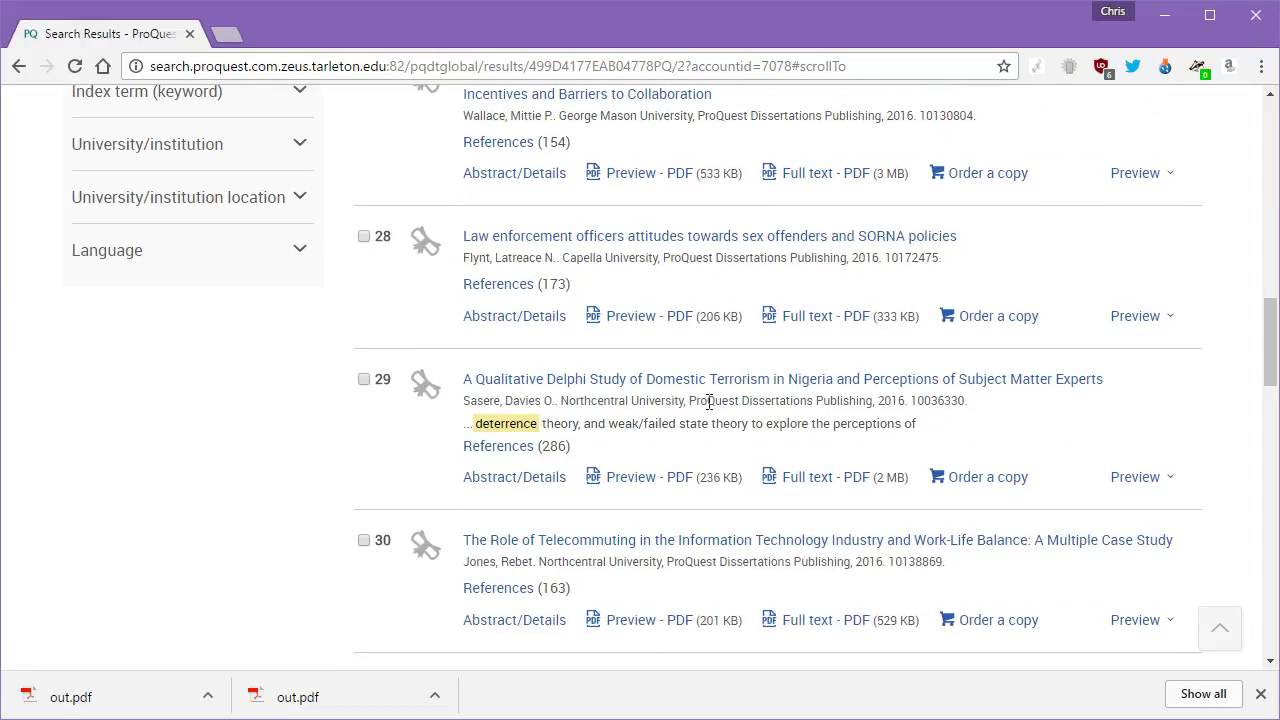
scroll(708, 405, down, 3)
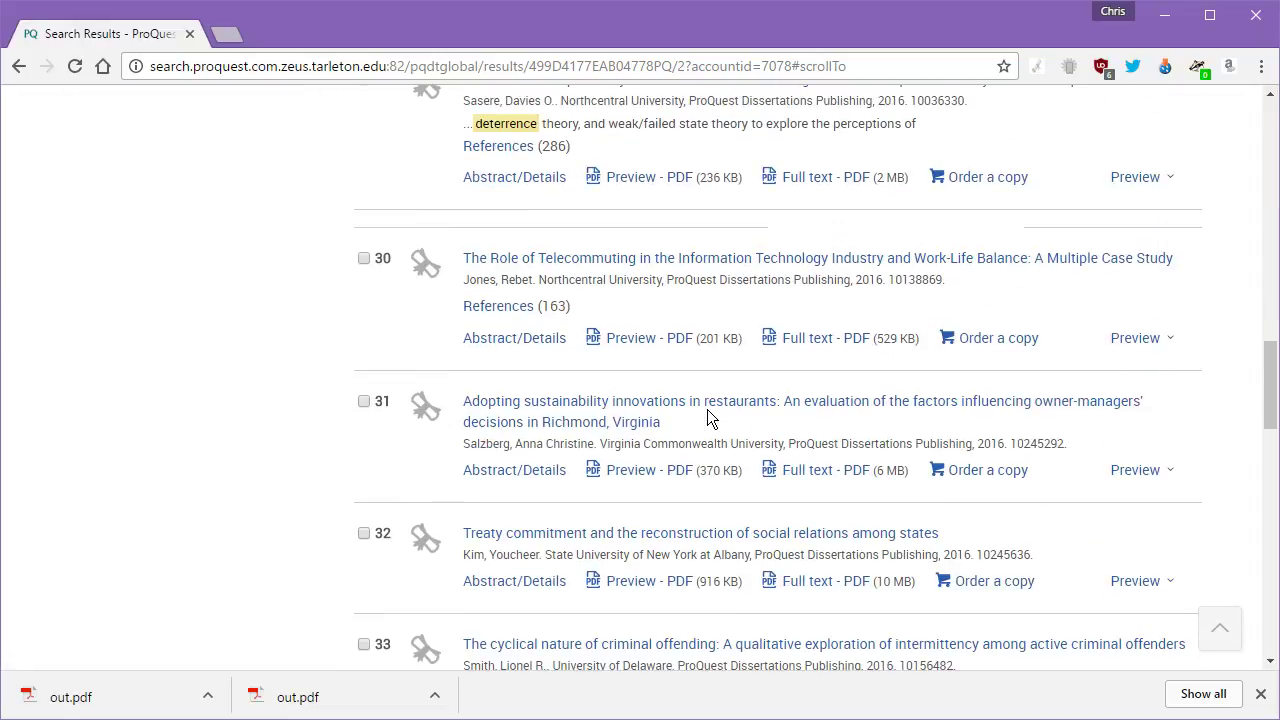
scroll(708, 409, down, 1)
scroll(709, 405, down, 3)
scroll(720, 402, up, 7)
Open result 29, the Nigeria domestic terrorism Delphi study, and scroll its References list
click(657, 380)
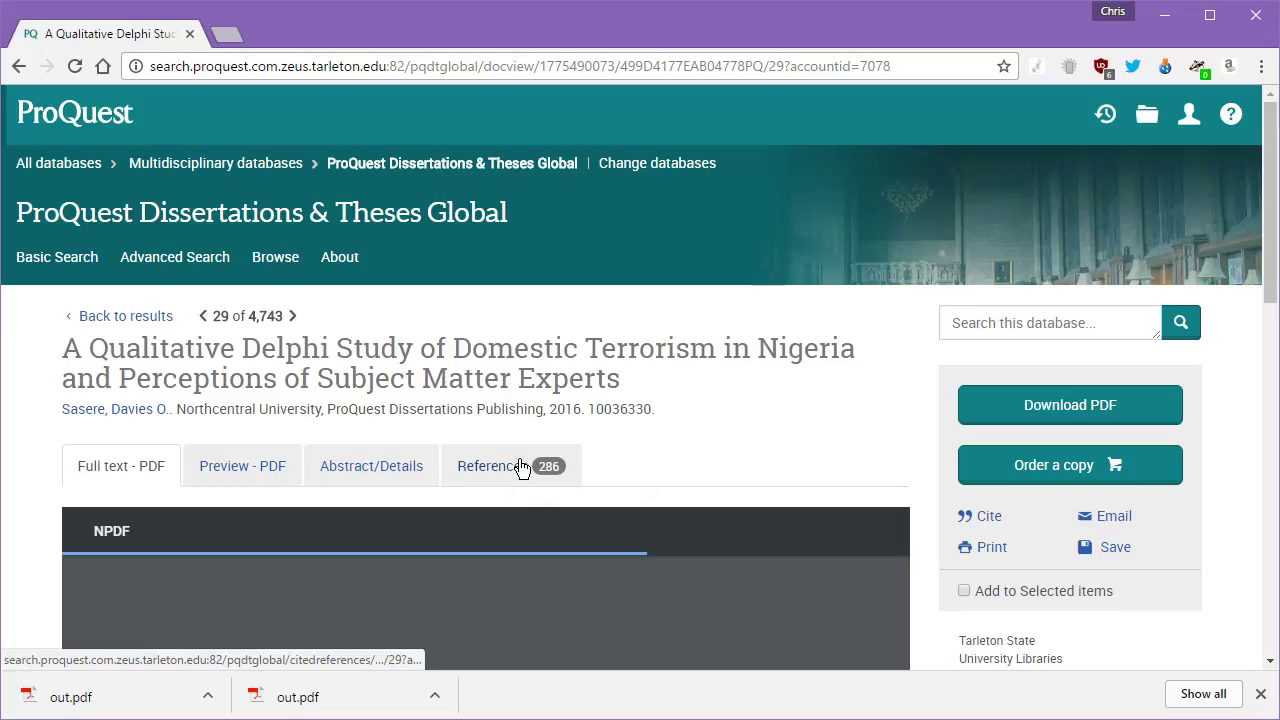
click(601, 460)
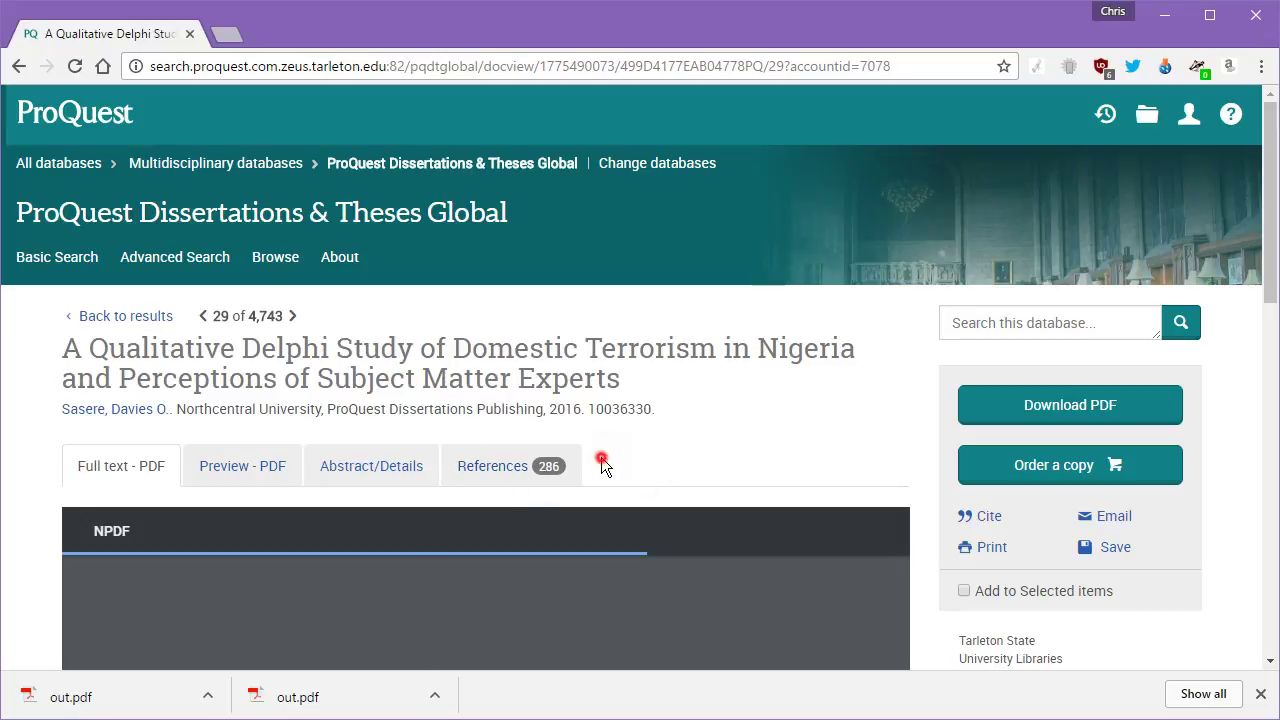
click(486, 467)
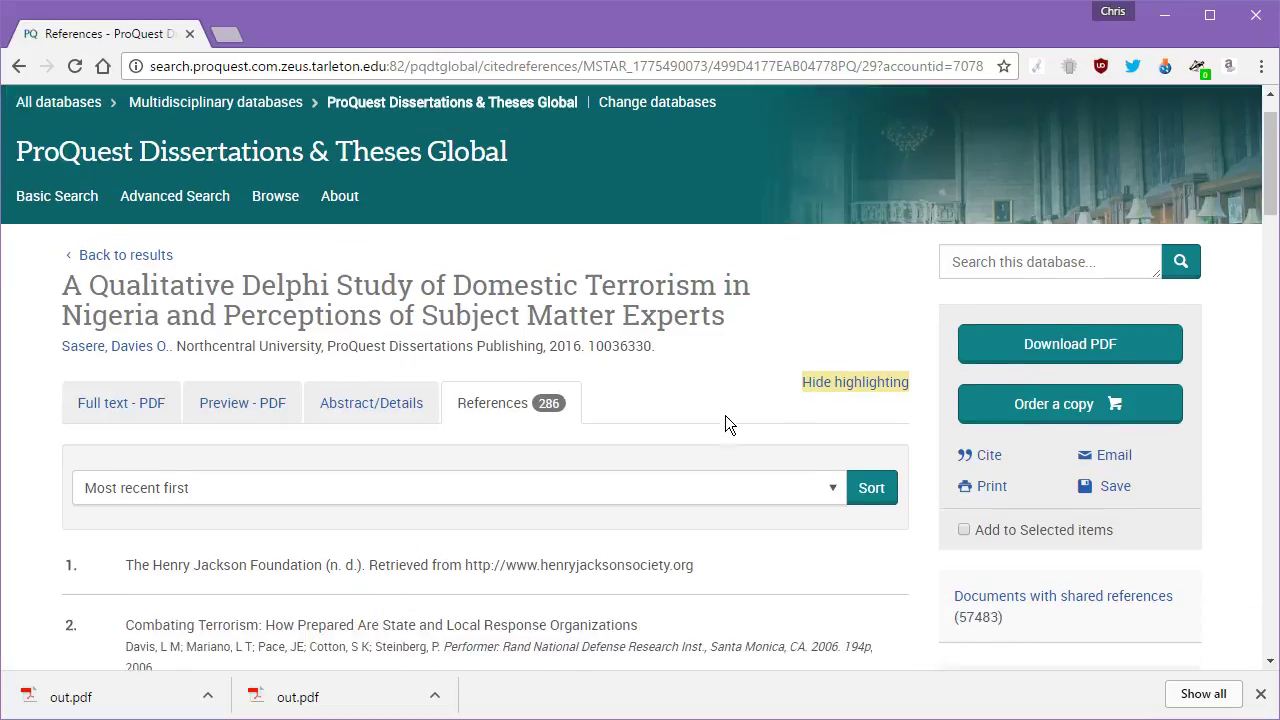
scroll(729, 416, down, 5)
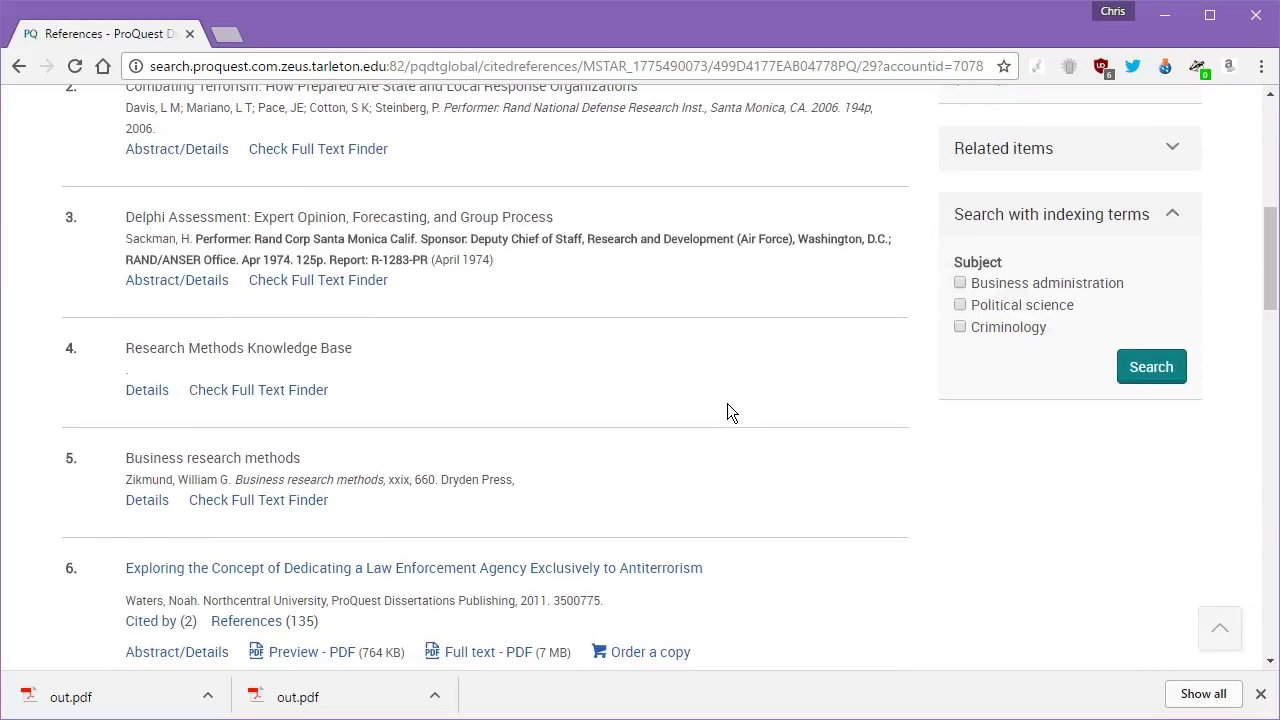
scroll(723, 399, down, 1)
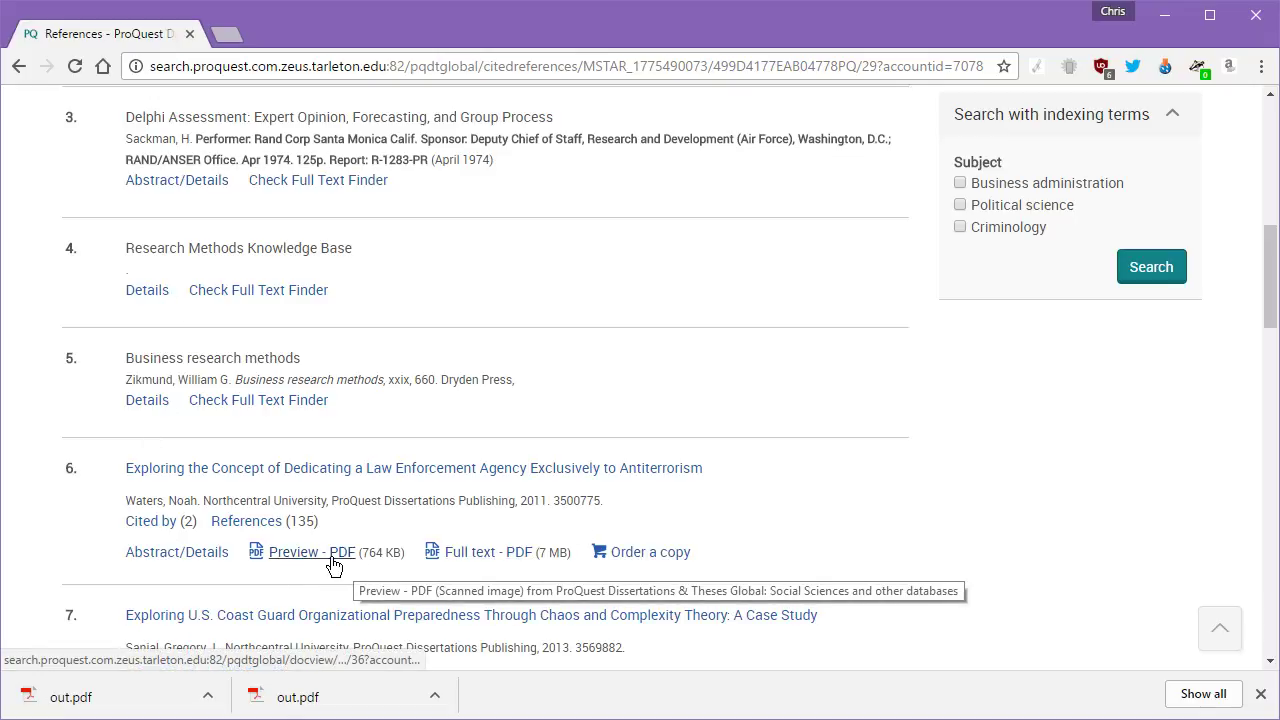
View the cited antiterrorism dissertation's PDF, then return to the Delphi study's references and try its Cite option
click(483, 560)
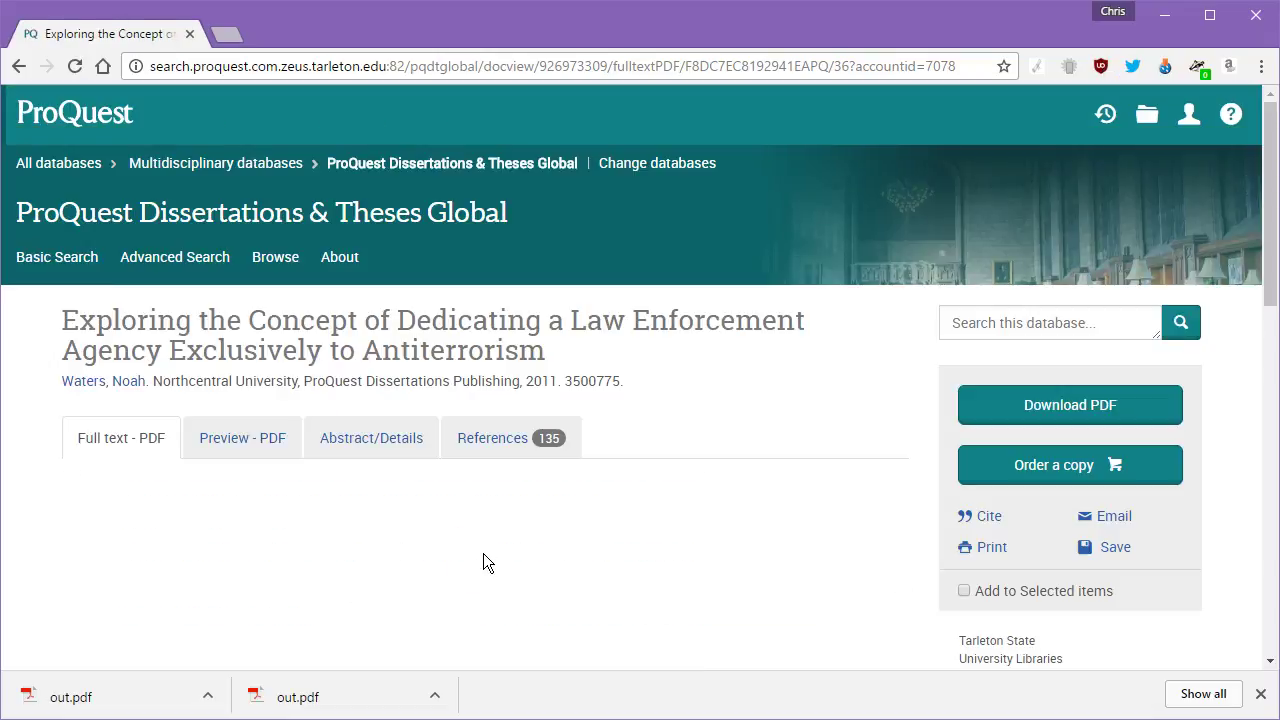
click(20, 67)
scroll(1037, 459, up, 5)
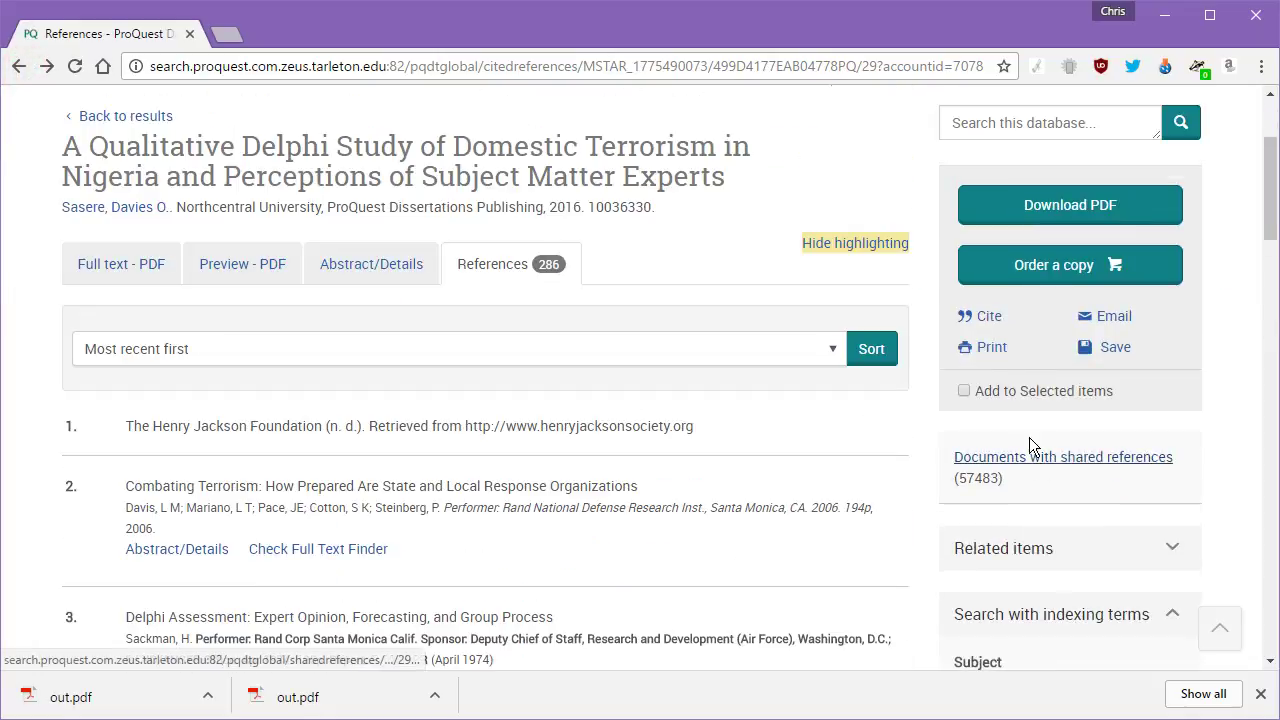
click(990, 317)
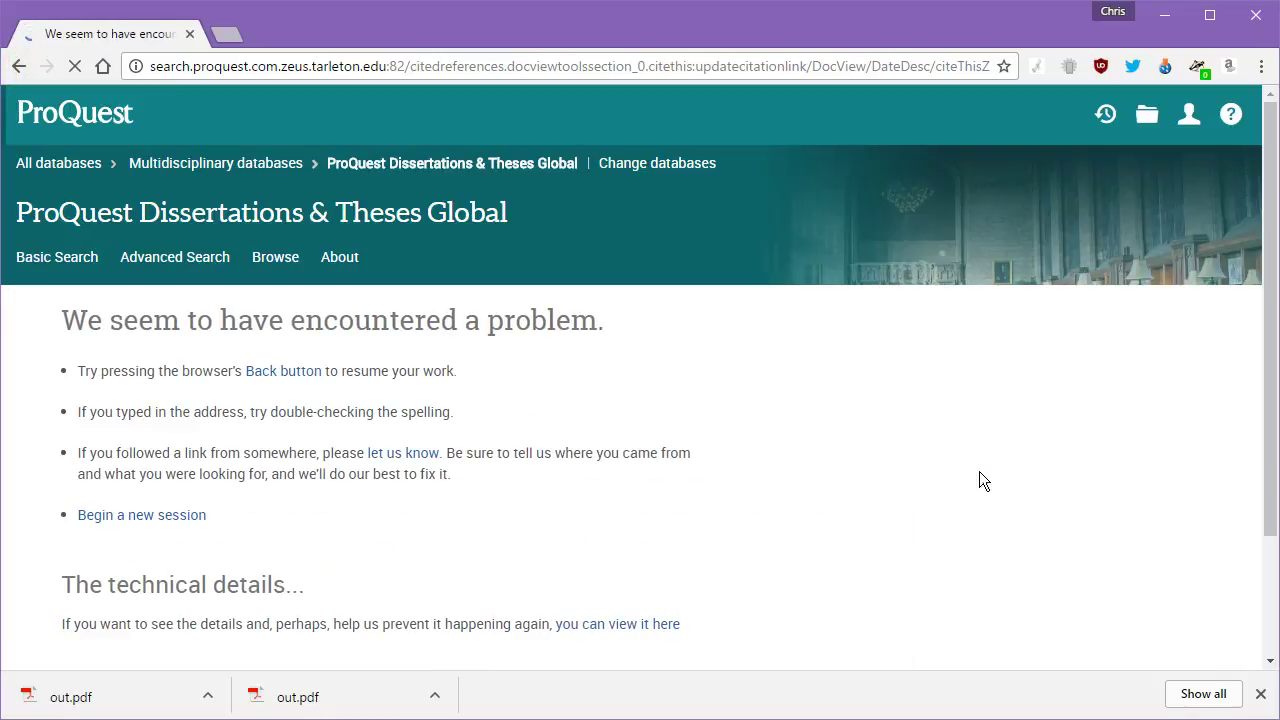
Leave the error page and return to results 21–40 of the newest-first capital punishment deterrence search
click(24, 67)
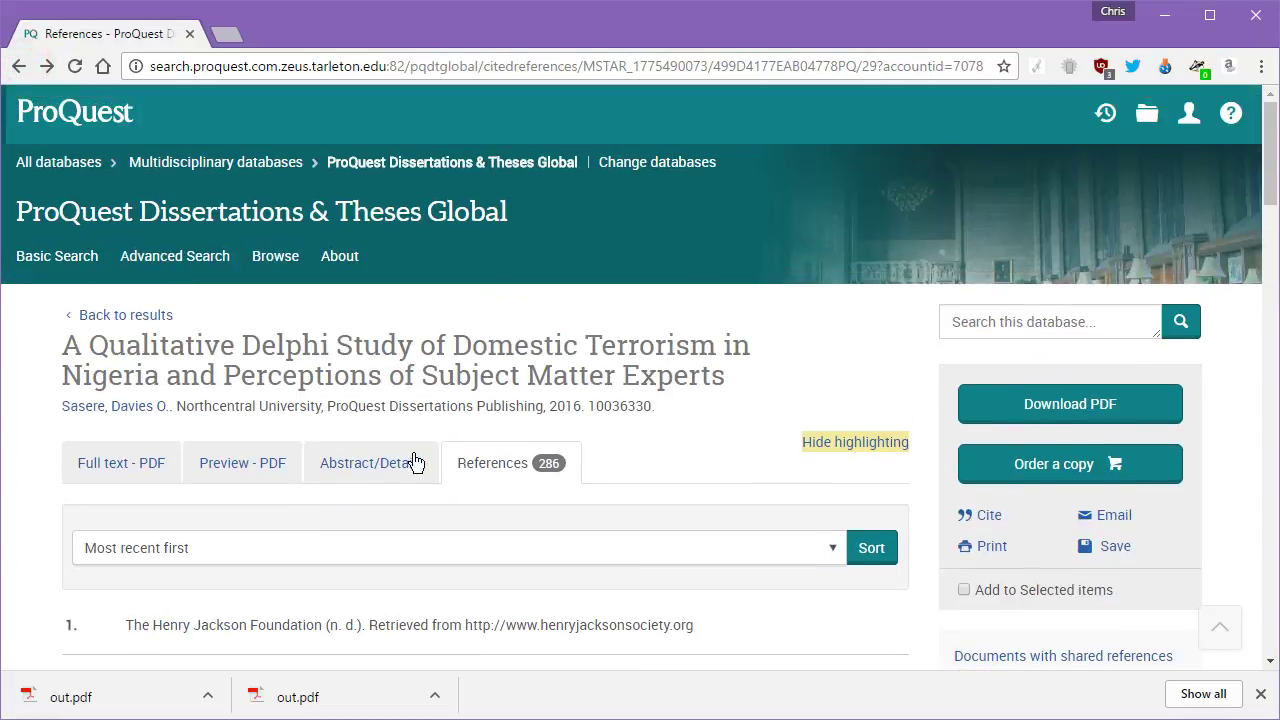
click(19, 66)
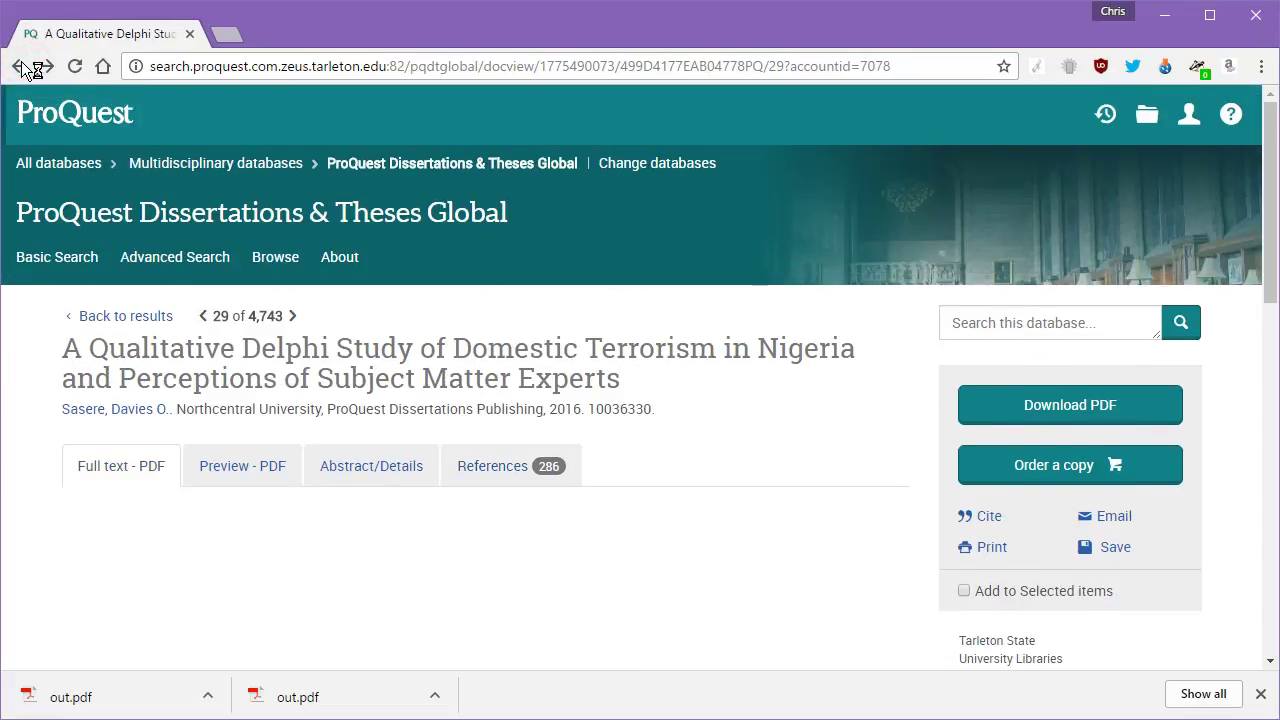
click(19, 66)
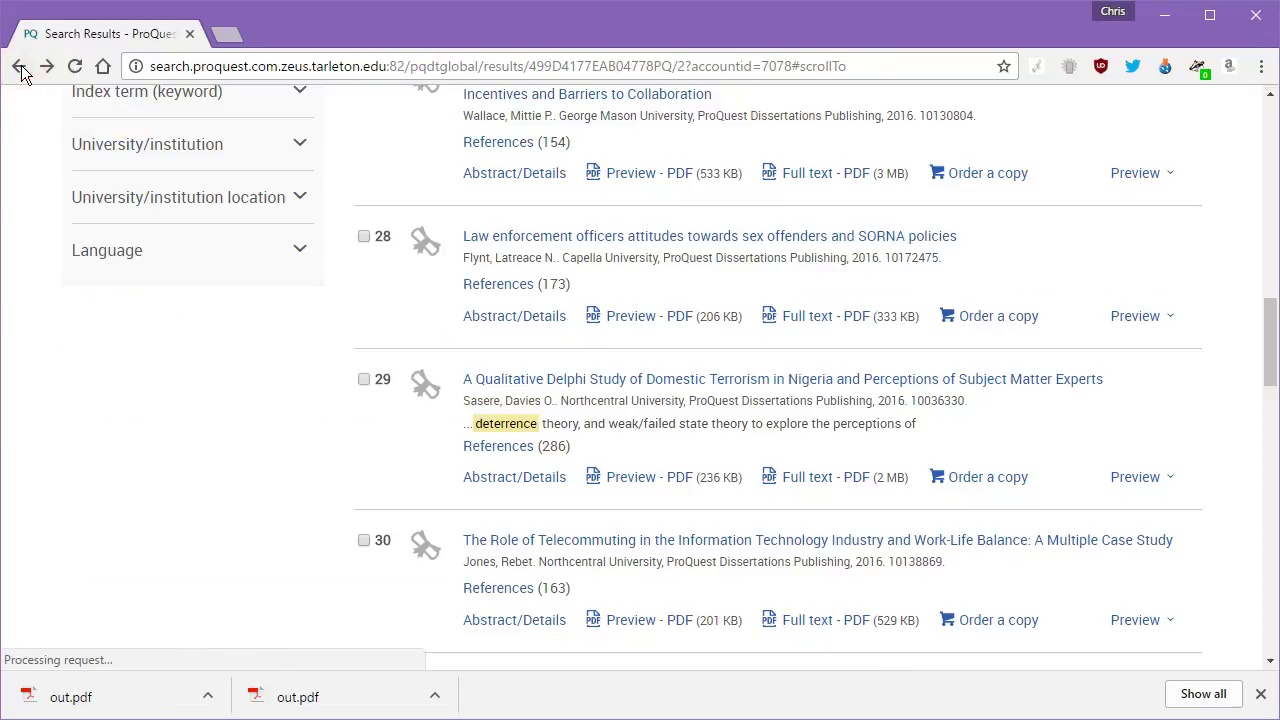
scroll(621, 480, up, 15)
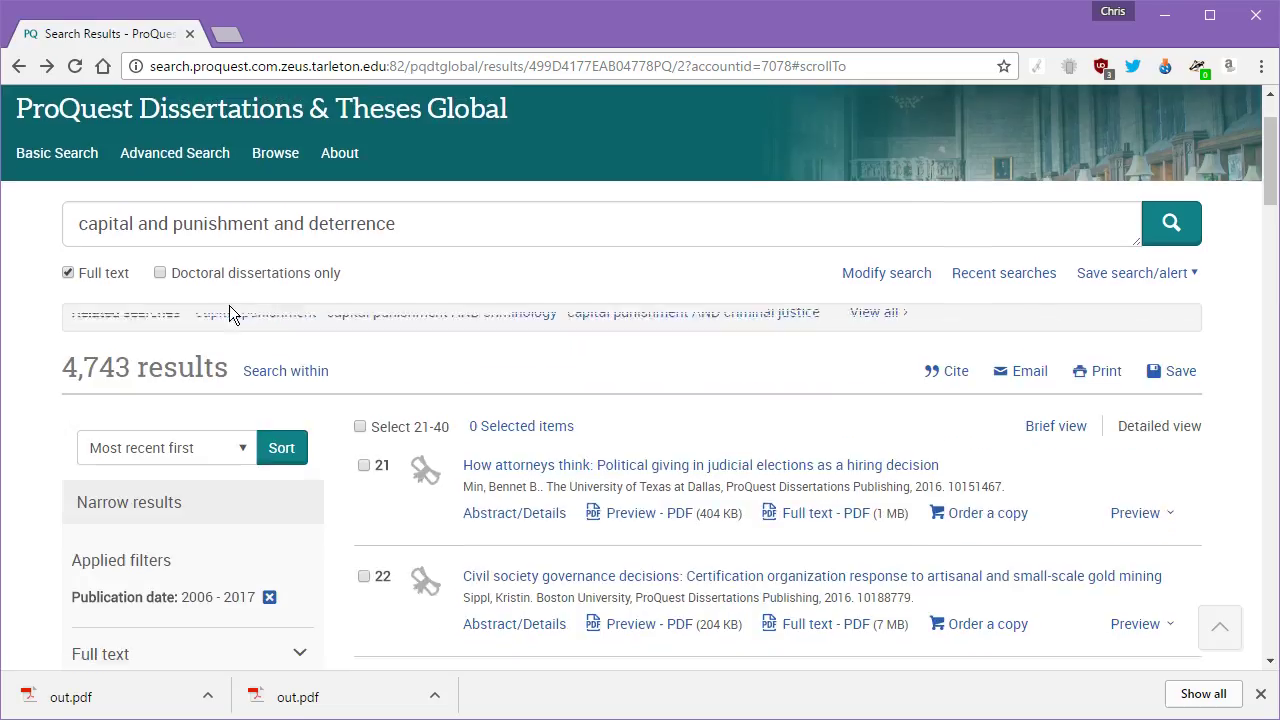